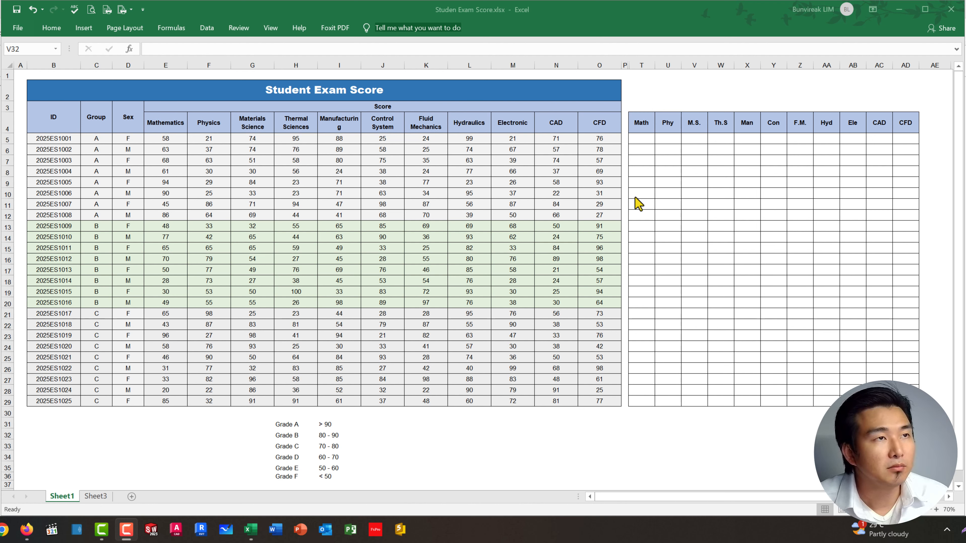
Step: Enter =IF(E5>90,"A","-") in cell T5 to grade the first student's Mathematics score
click(645, 138)
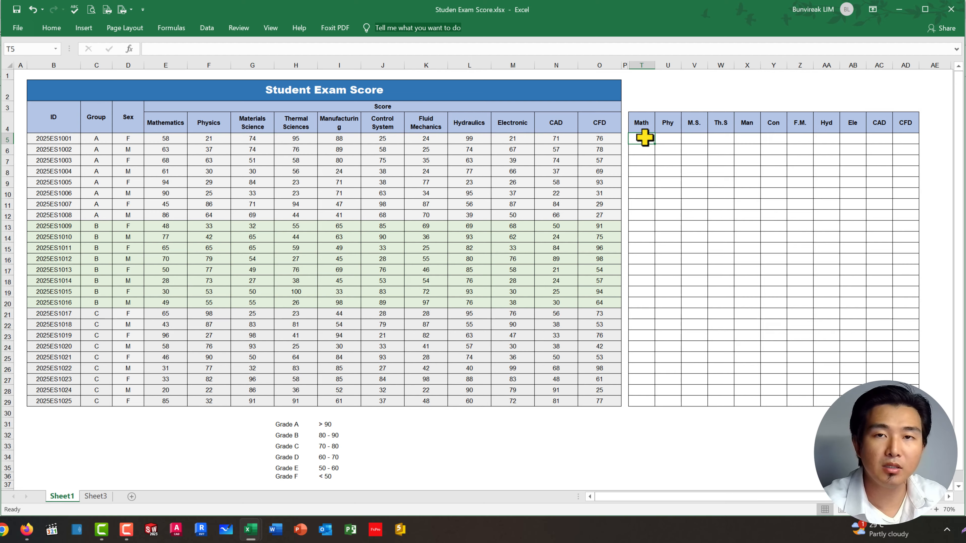
text(=)
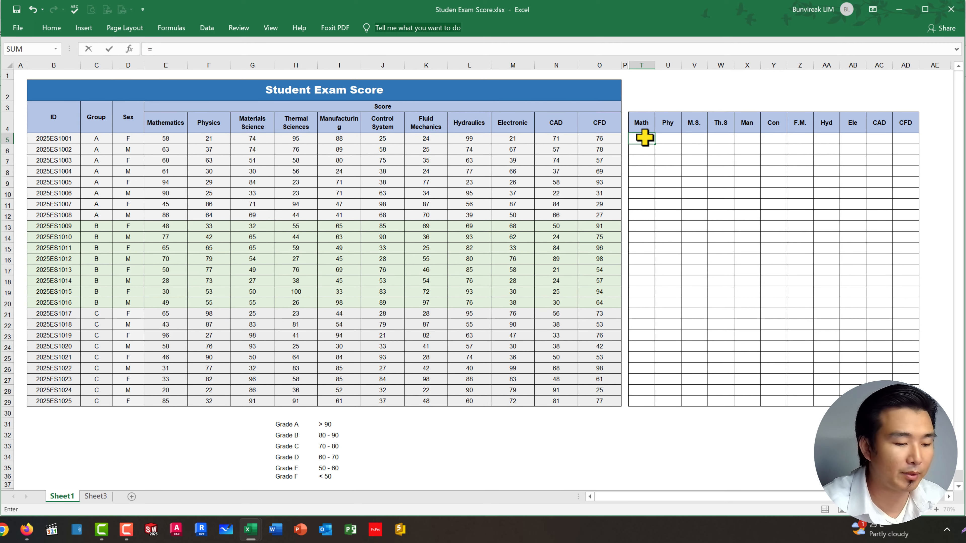
text(IF)
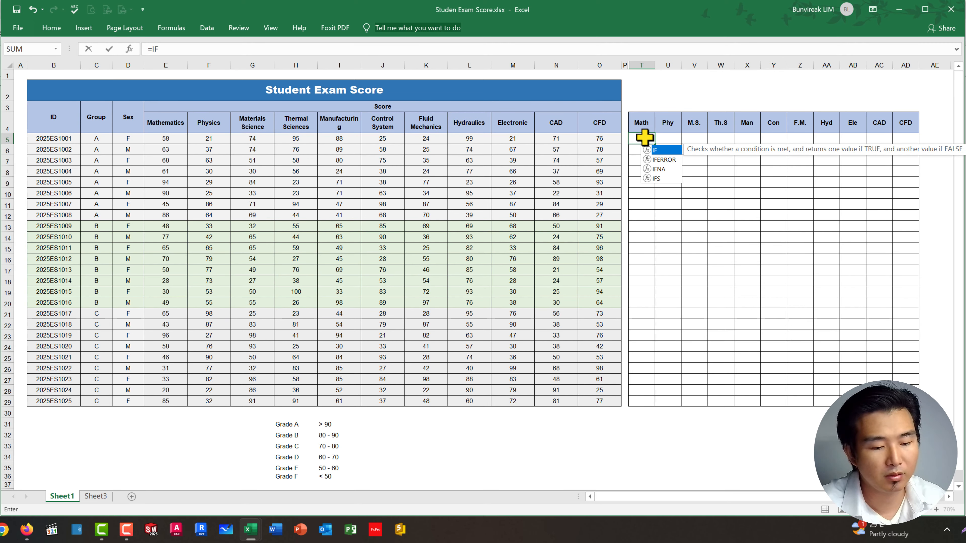
text(()
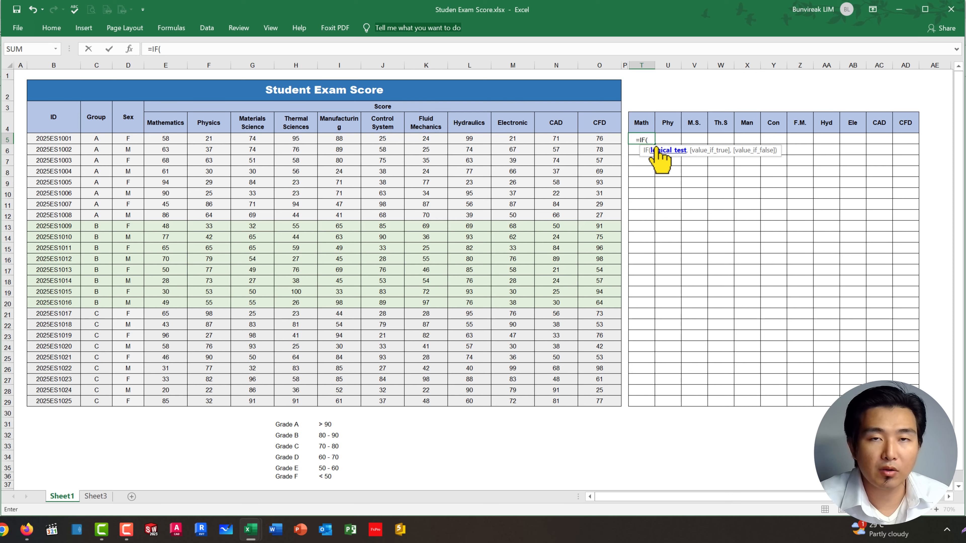
click(163, 137)
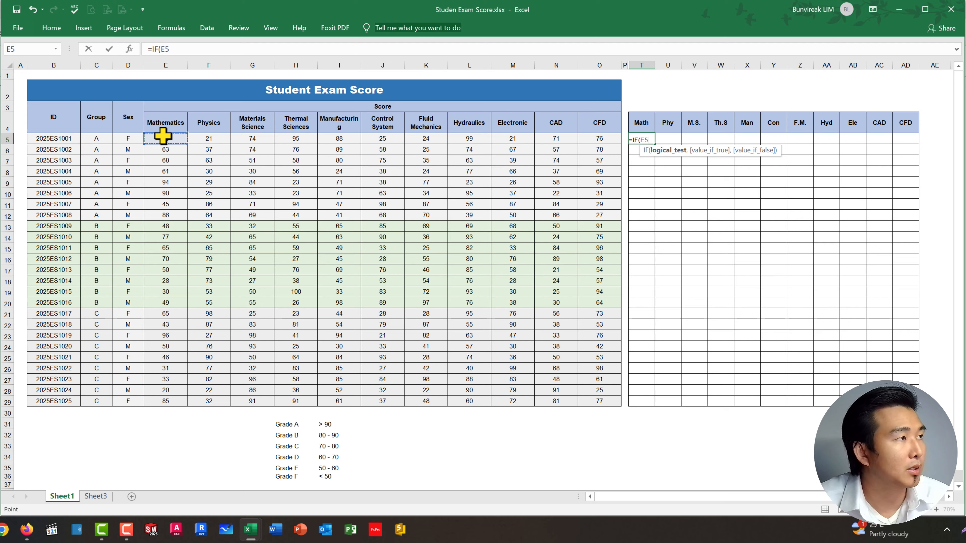
click(189, 50)
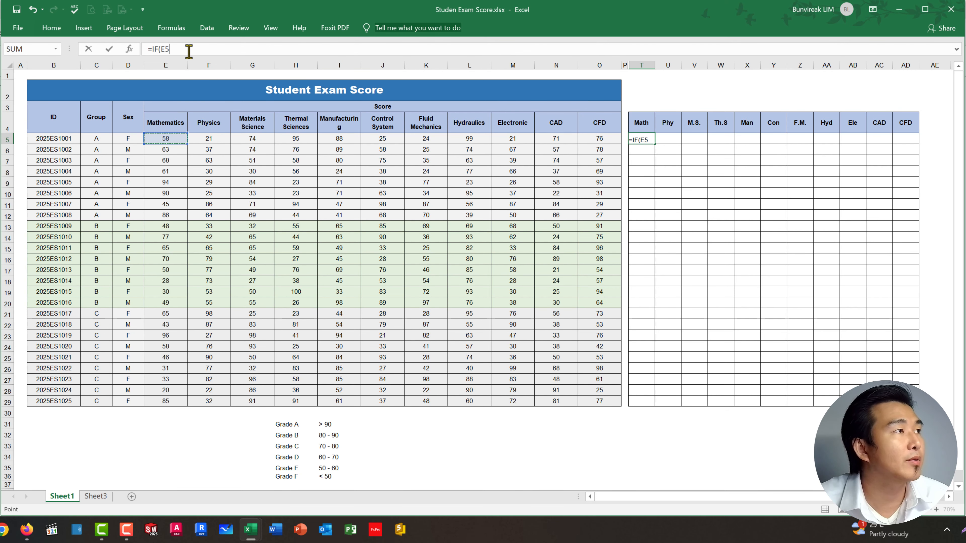
text(>)
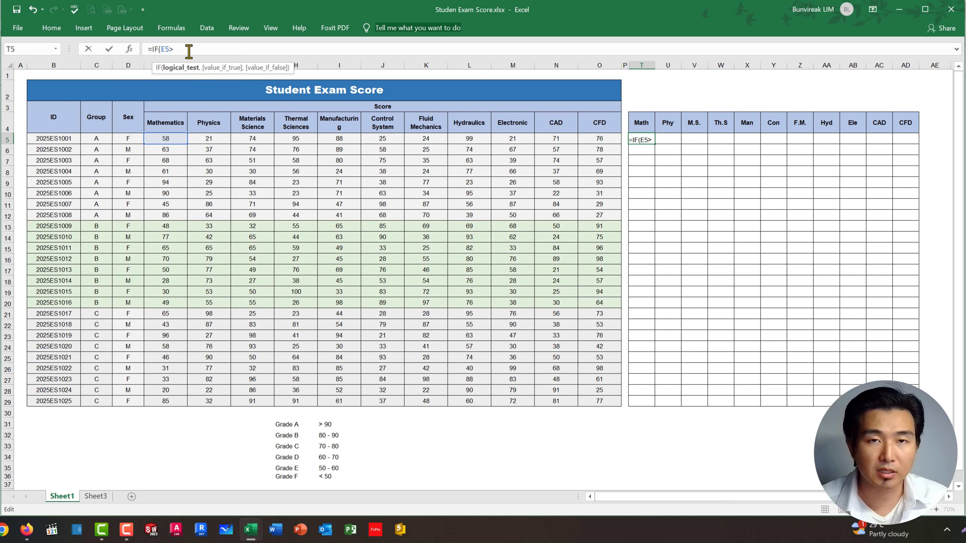
text(90)
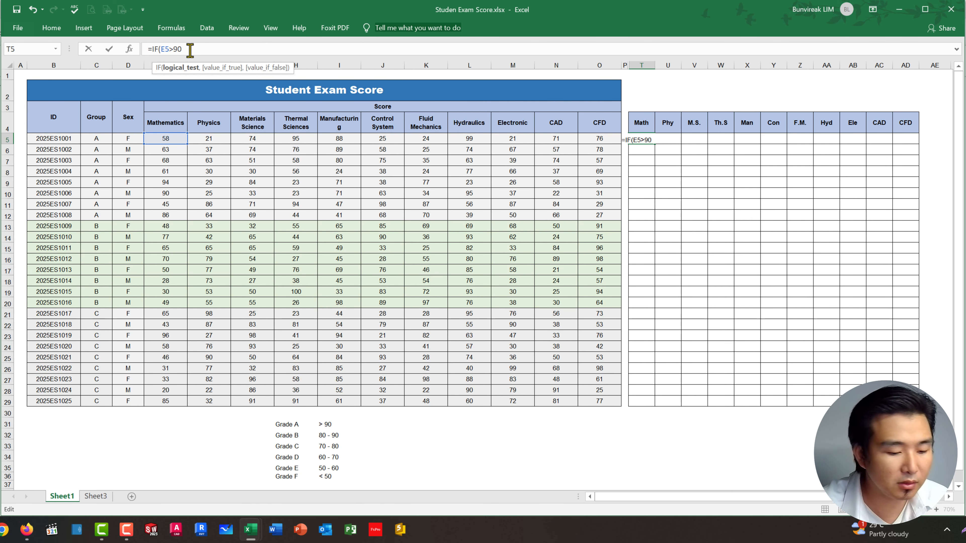
text(,)
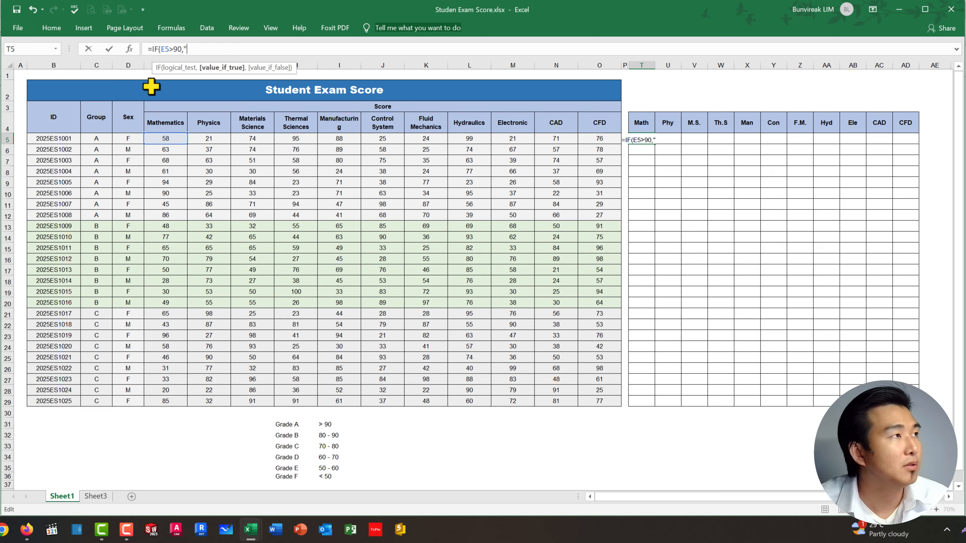
text(A")
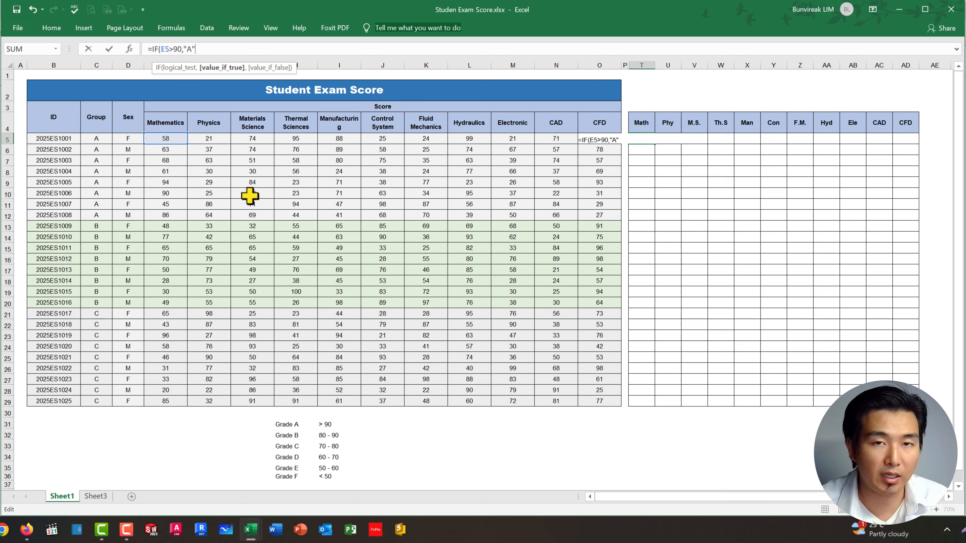
text(,)
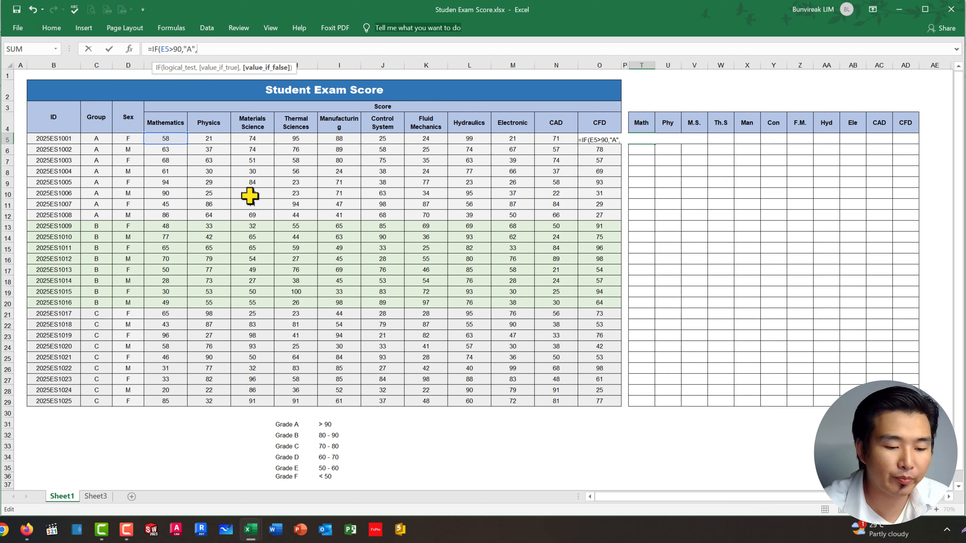
text("-")
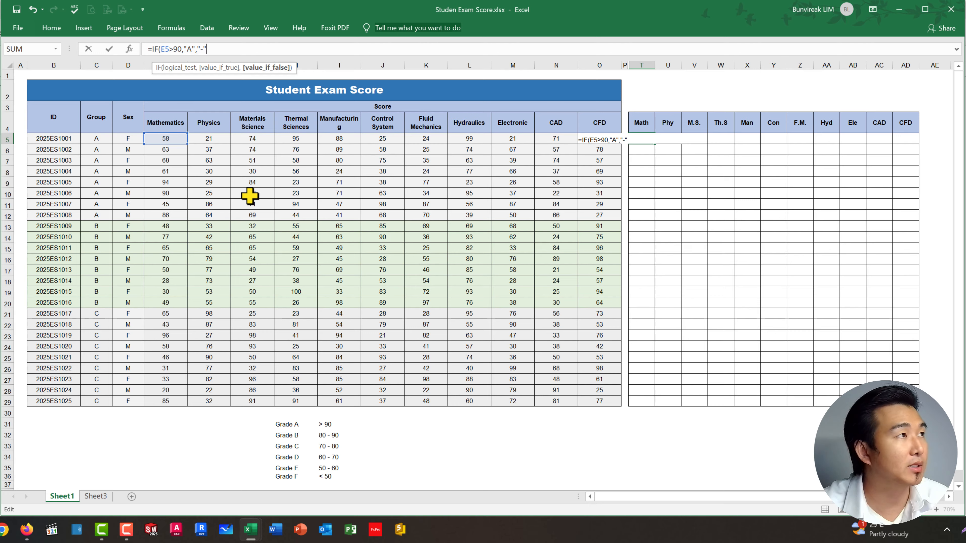
text())
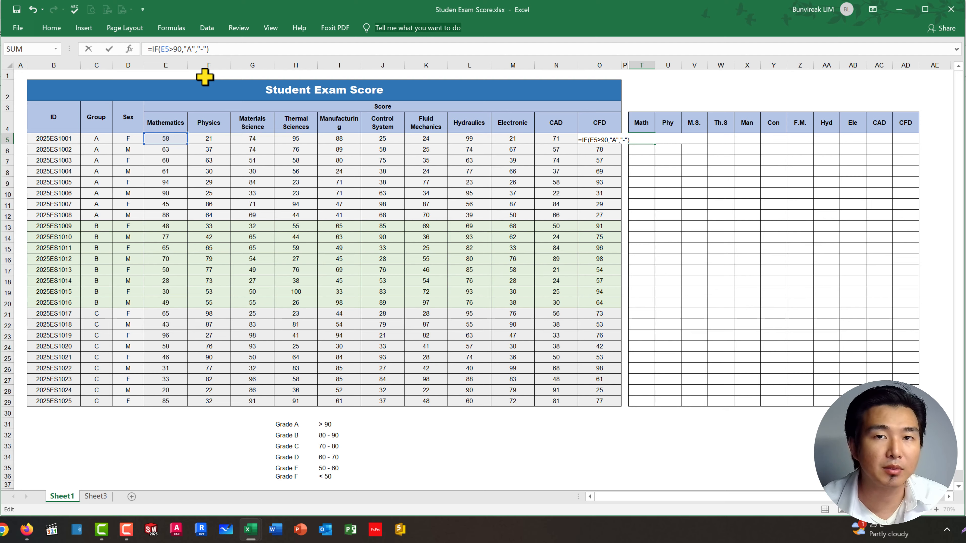
key(Return)
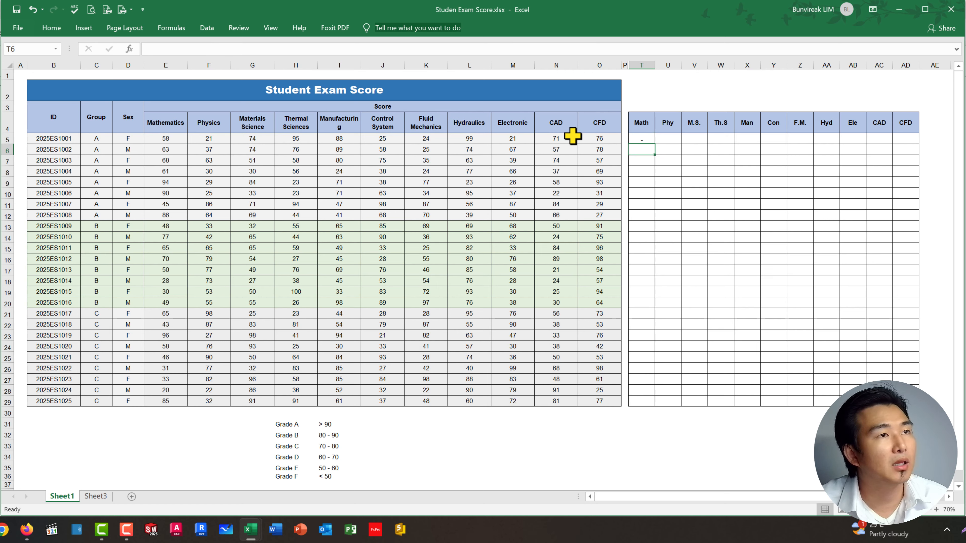
Step: Fill the T5 grade formula down the Math column through row 29 and compare the A grades with their Mathematics scores
click(642, 139)
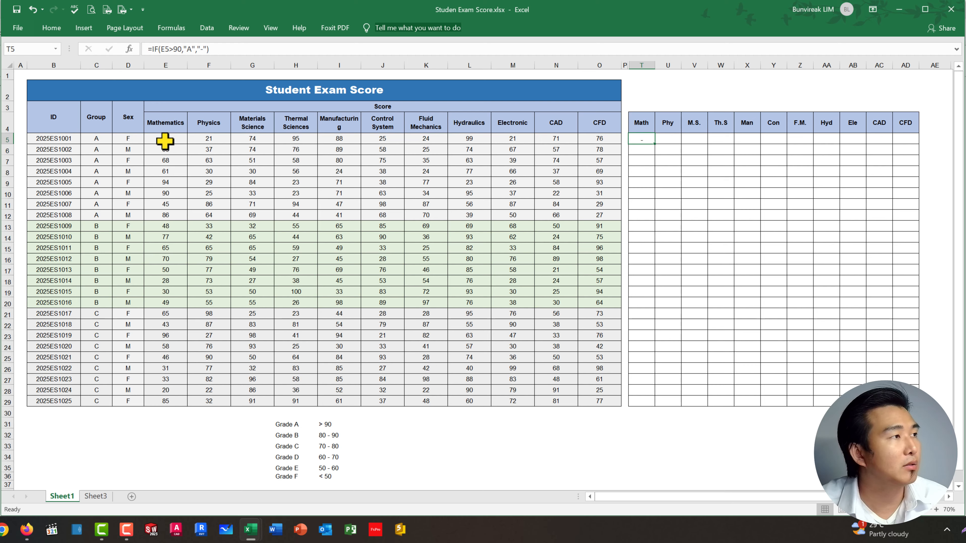
drag(654, 144, 659, 403)
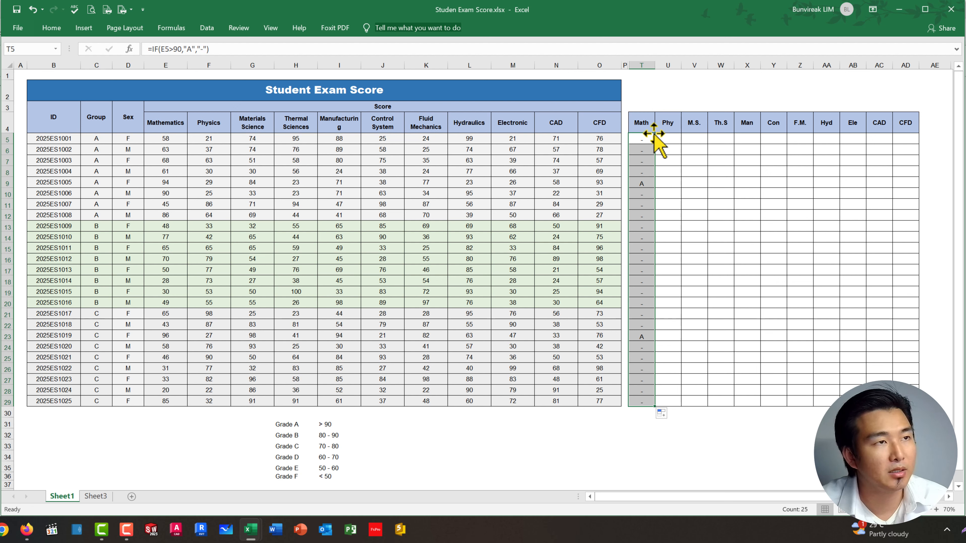
drag(639, 185, 183, 187)
drag(639, 335, 163, 335)
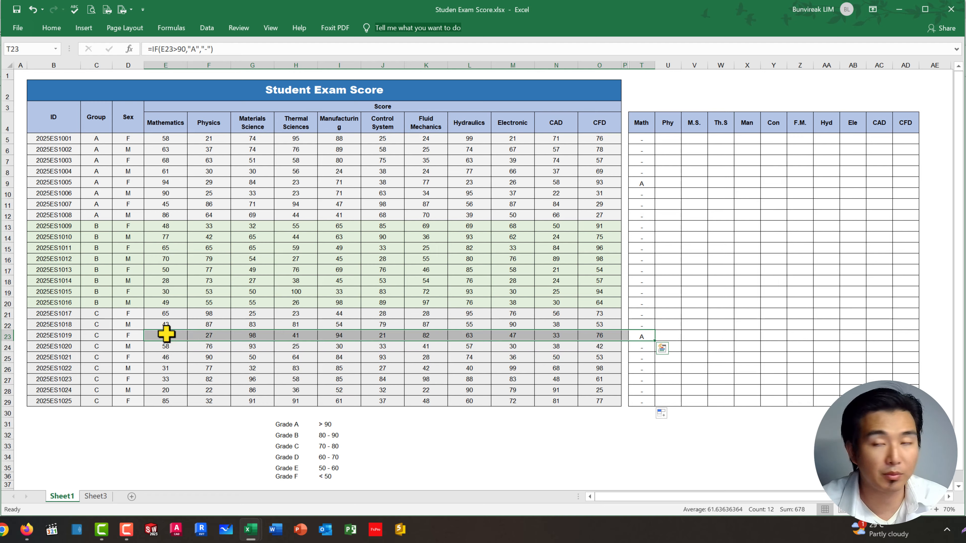
click(633, 464)
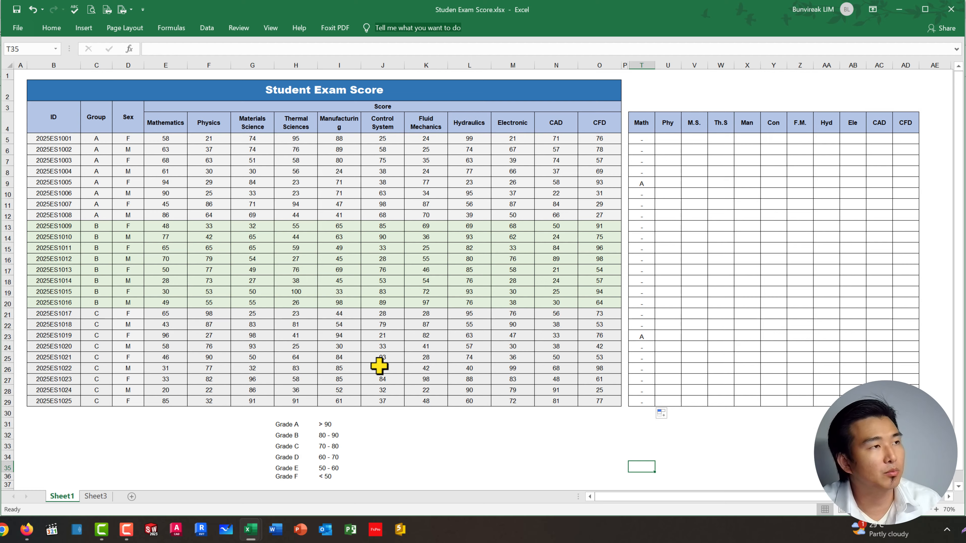
Step: Reopen the formula in T5 and remove its "-" false result and closing parenthesis
drag(325, 424, 328, 485)
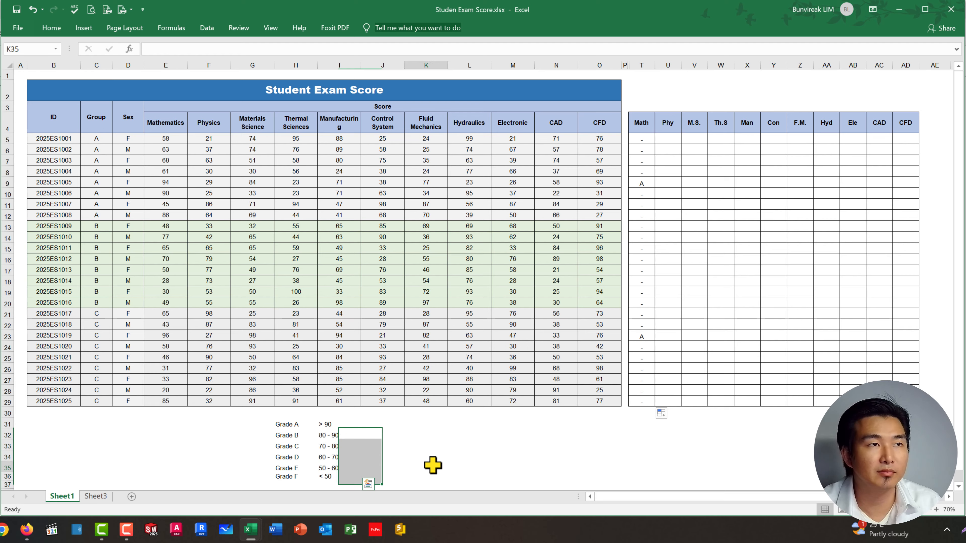
click(433, 465)
click(646, 141)
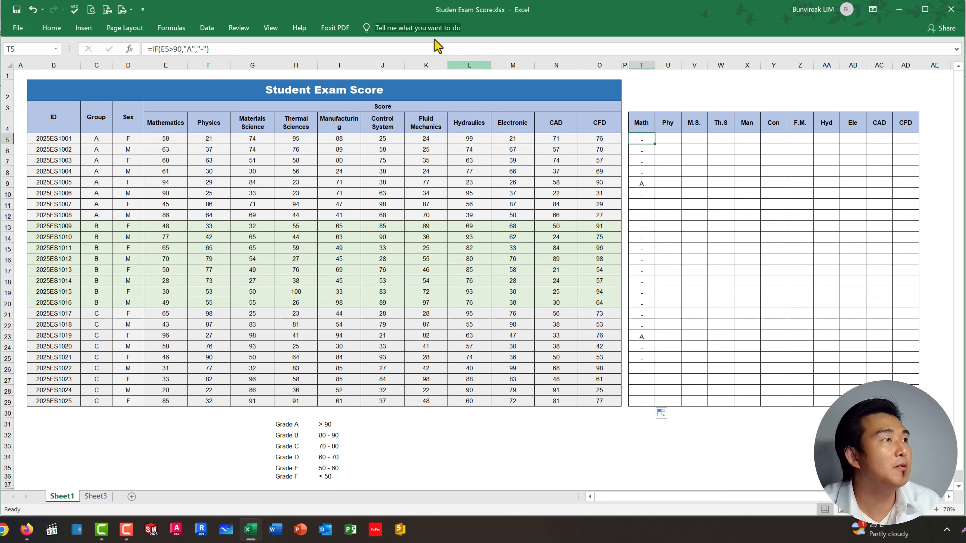
click(227, 49)
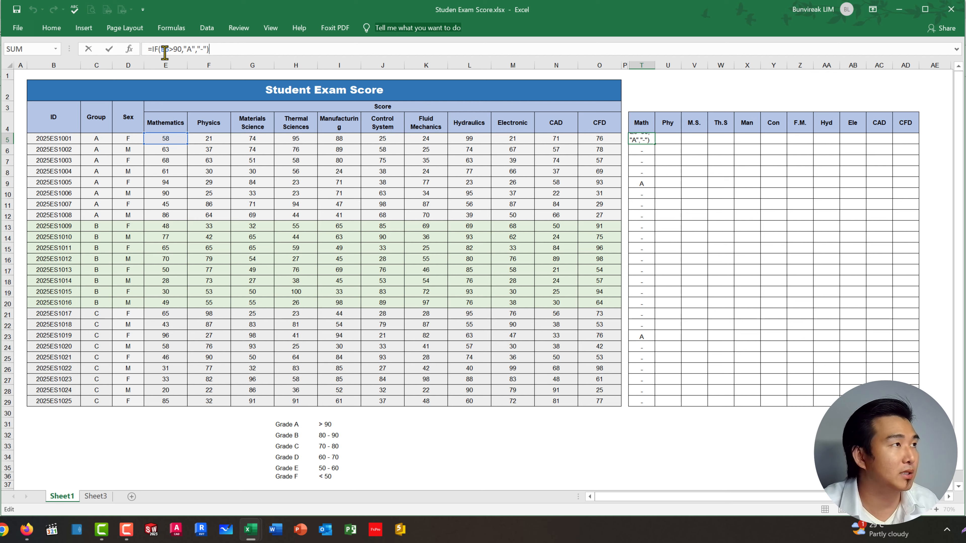
double_click(191, 49)
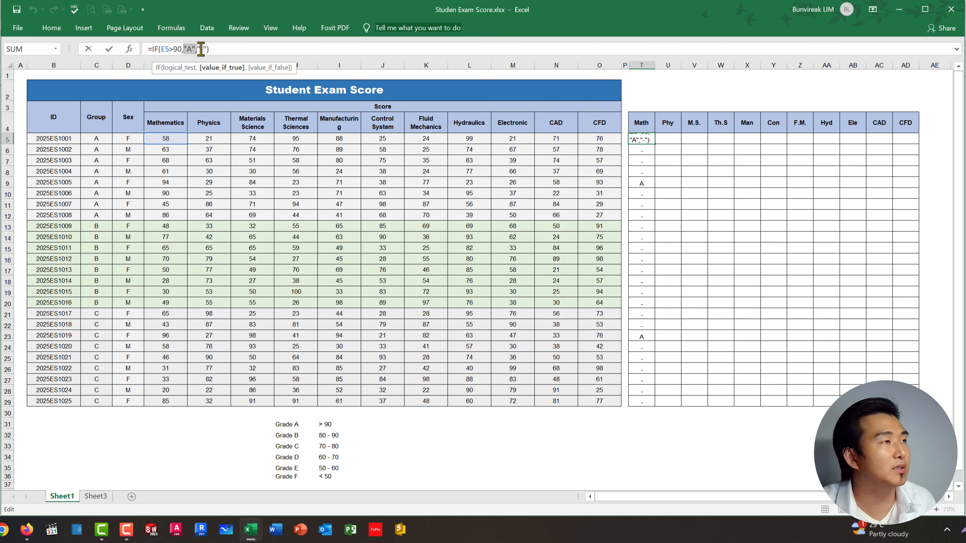
click(223, 54)
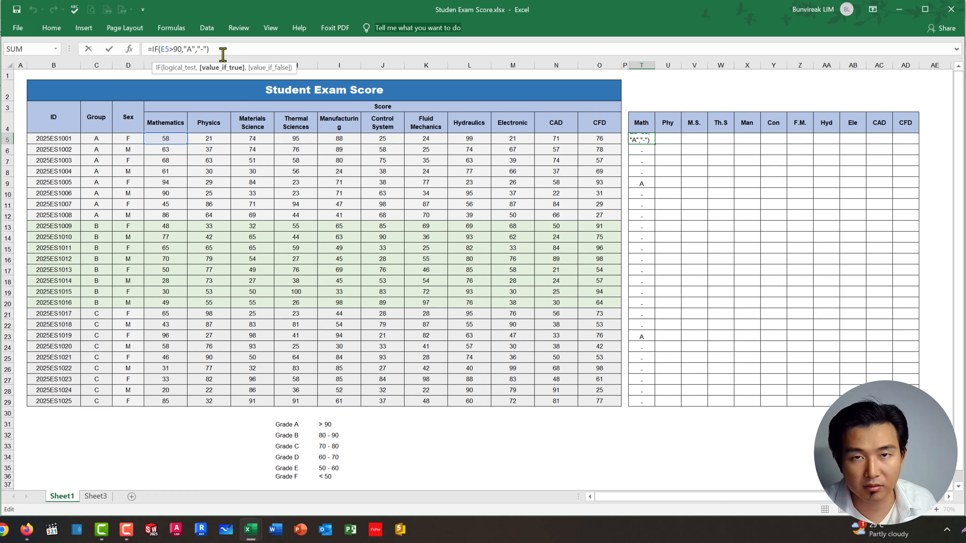
key(BackSpace)
key(BackSpace)
key(BackSpace)
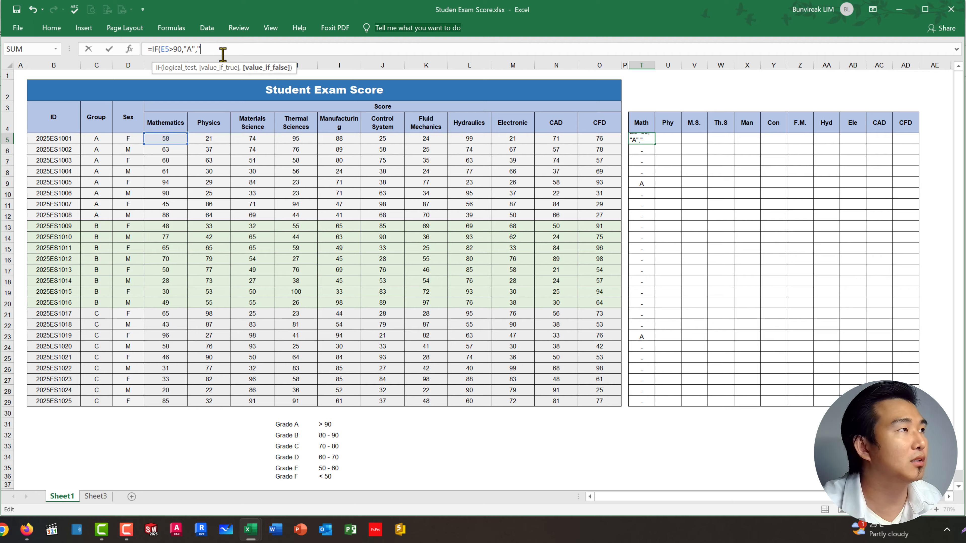
Step: Add a nested IF as the false result in T5 that tests E5>80 and returns "B"
text(IF)
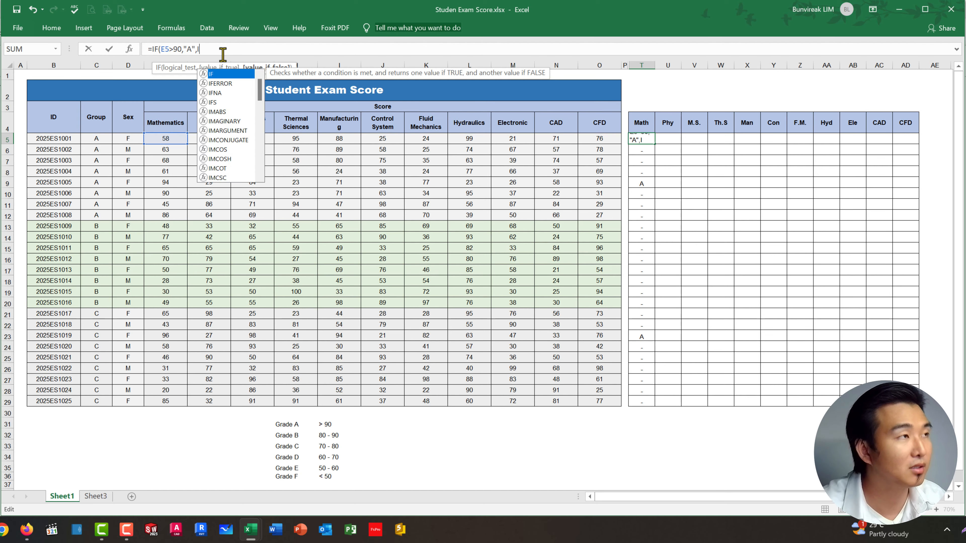
text(()
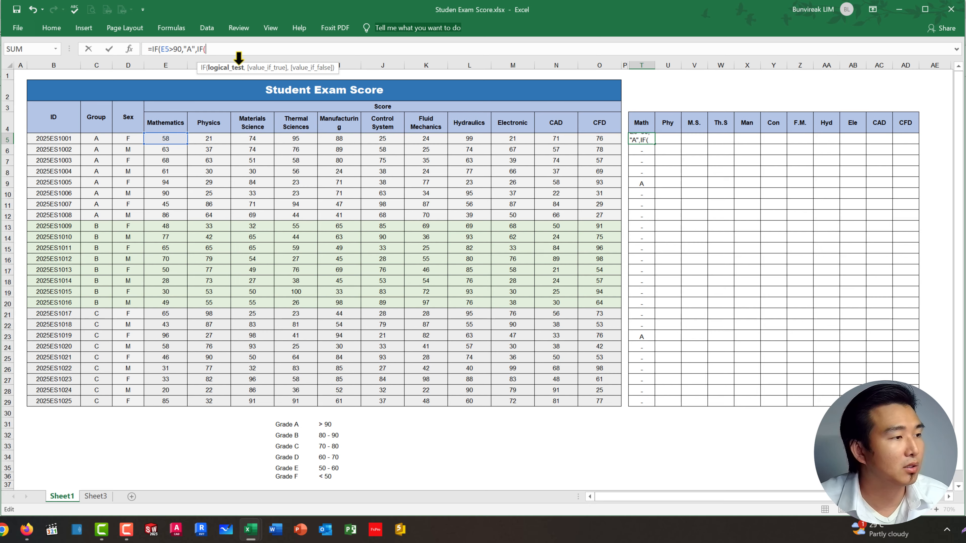
click(158, 138)
text(>)
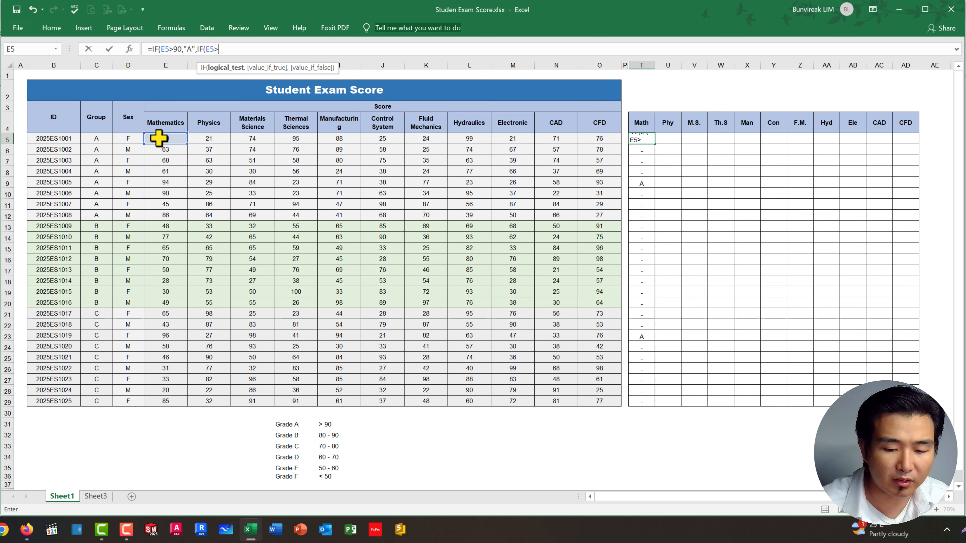
text(80)
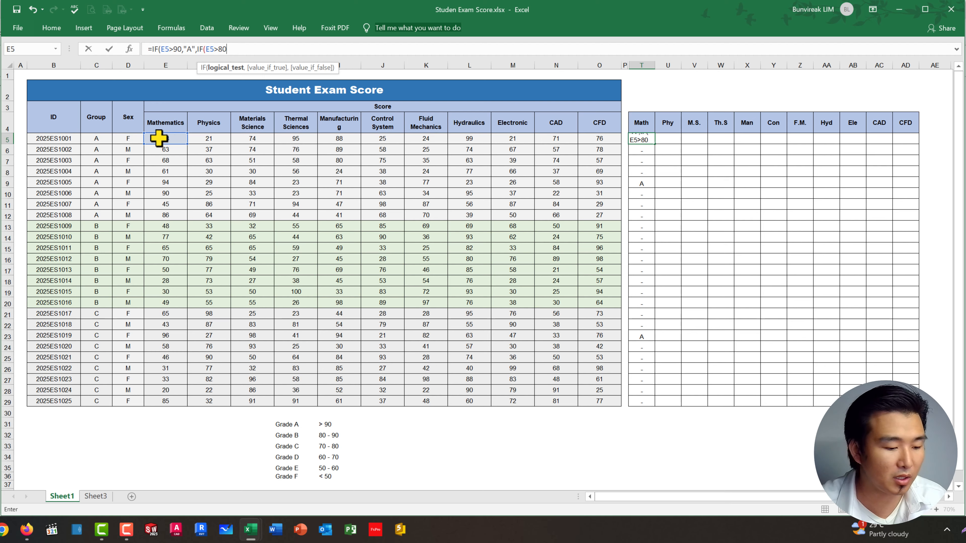
text(,)
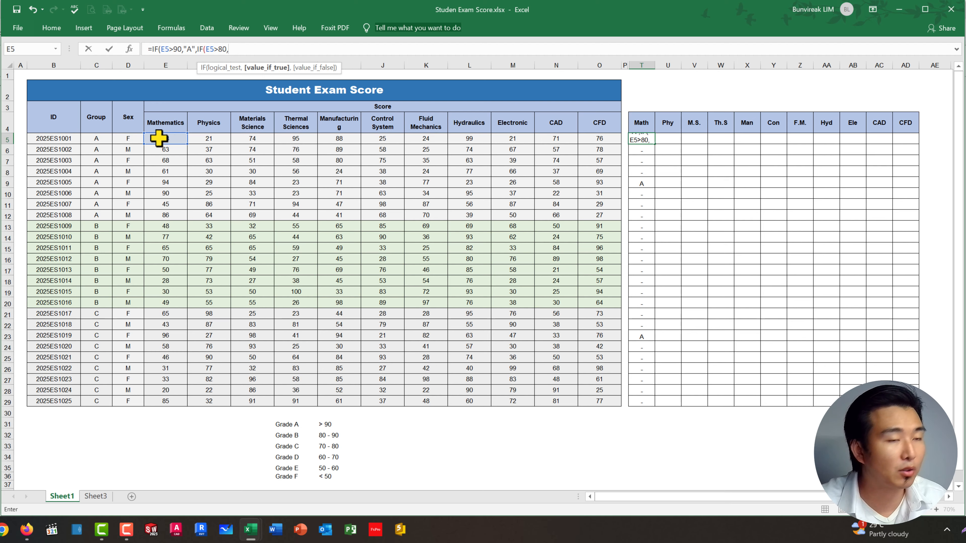
text("B")
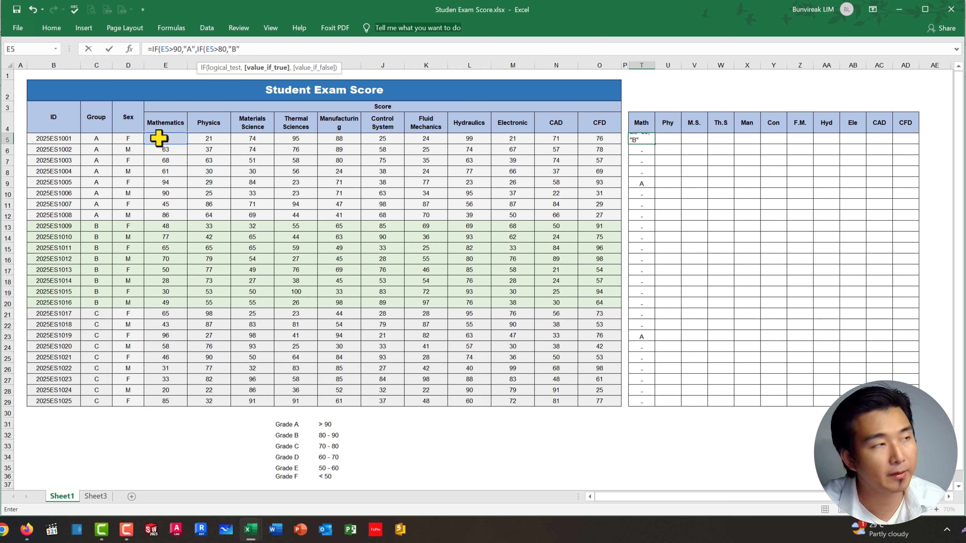
text(,)
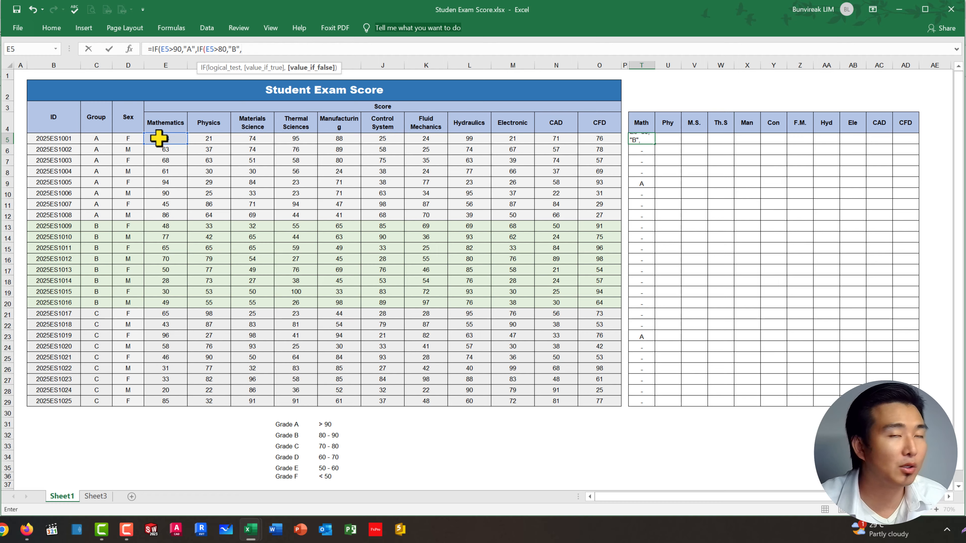
text(IF()
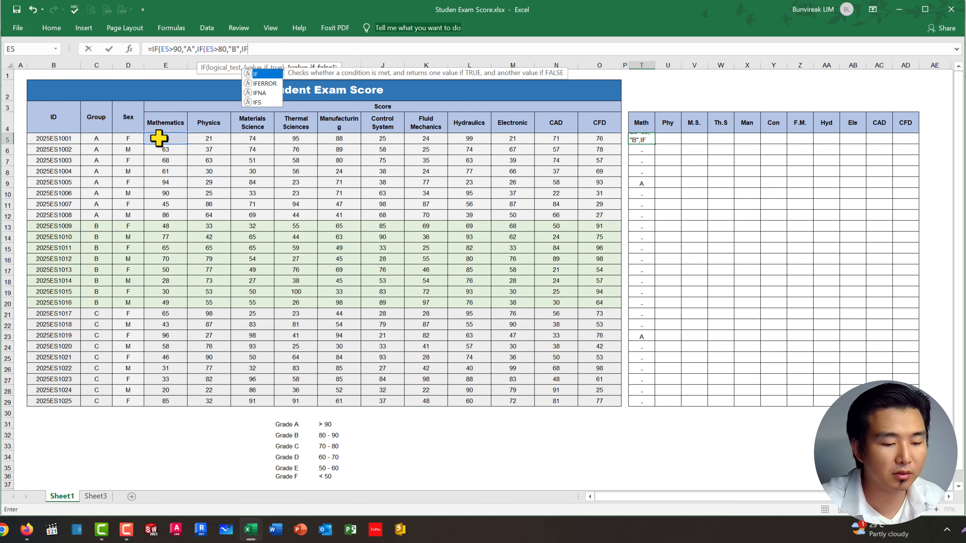
Step: Nest another IF as the next false result in the T5 formula, testing E5>70 and returning "C"
click(171, 140)
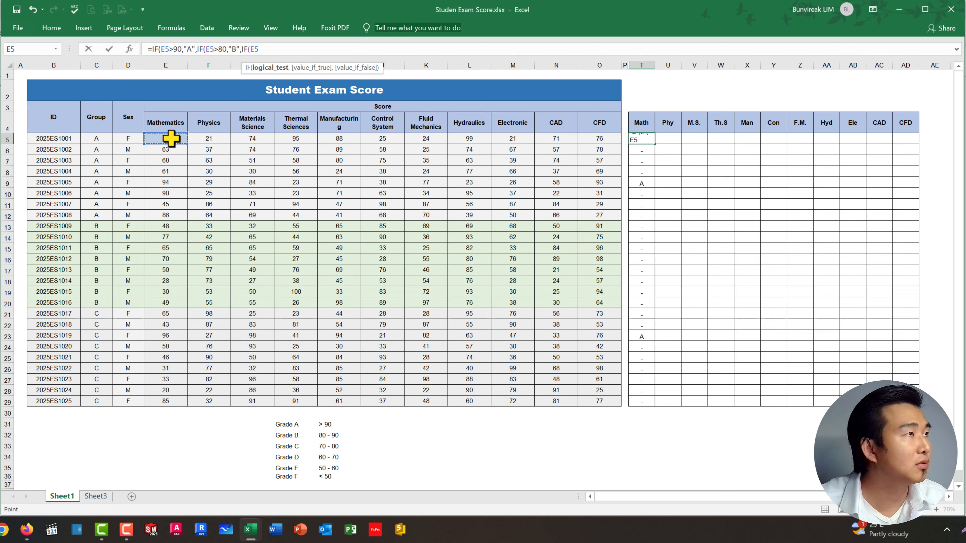
text(>)
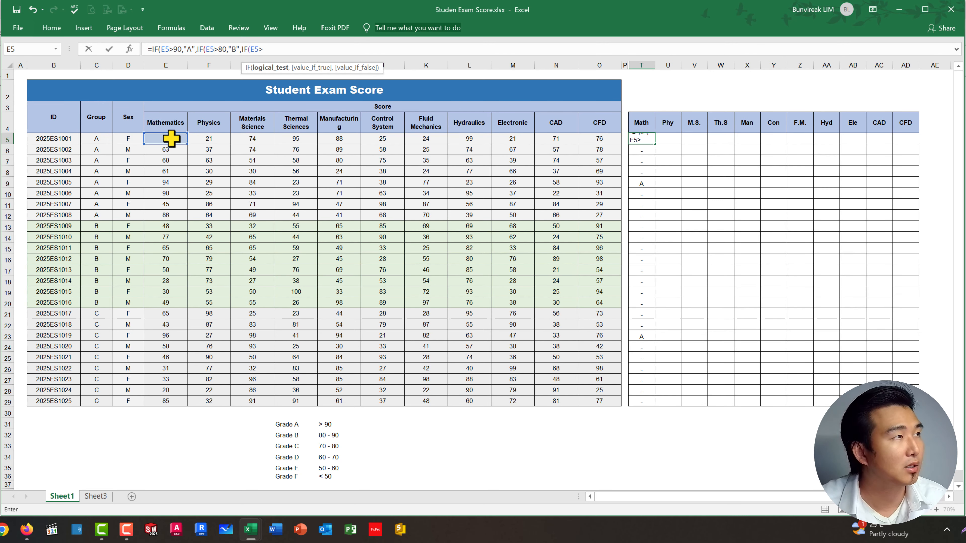
text(70)
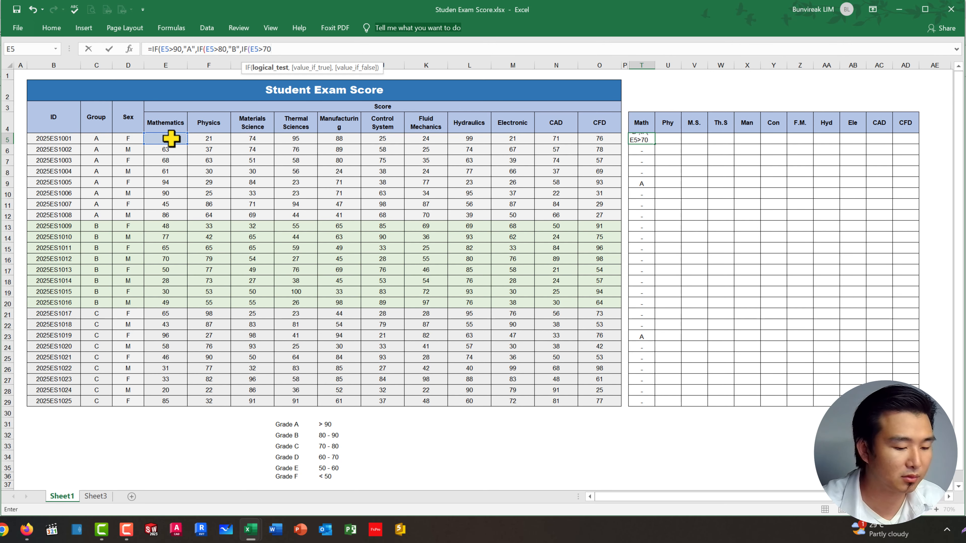
text(,)
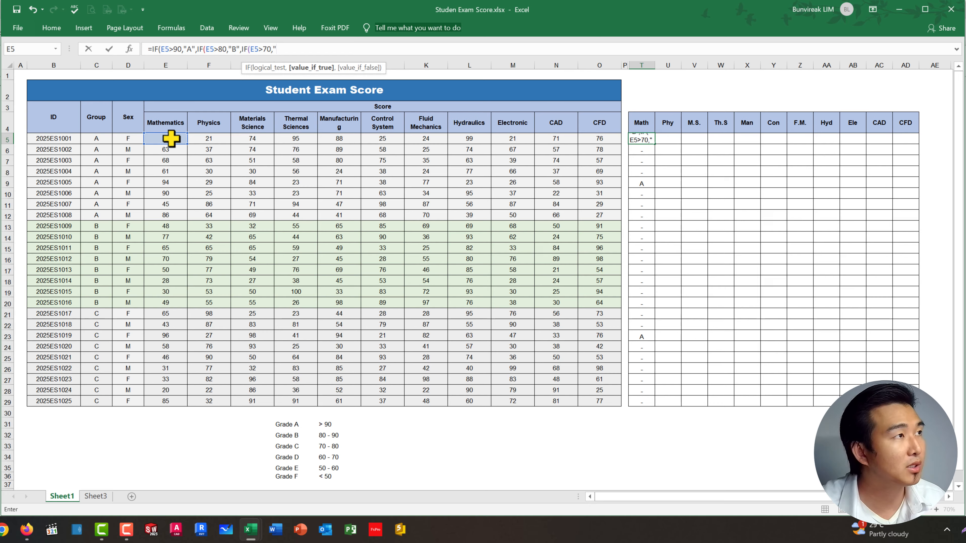
text("C)
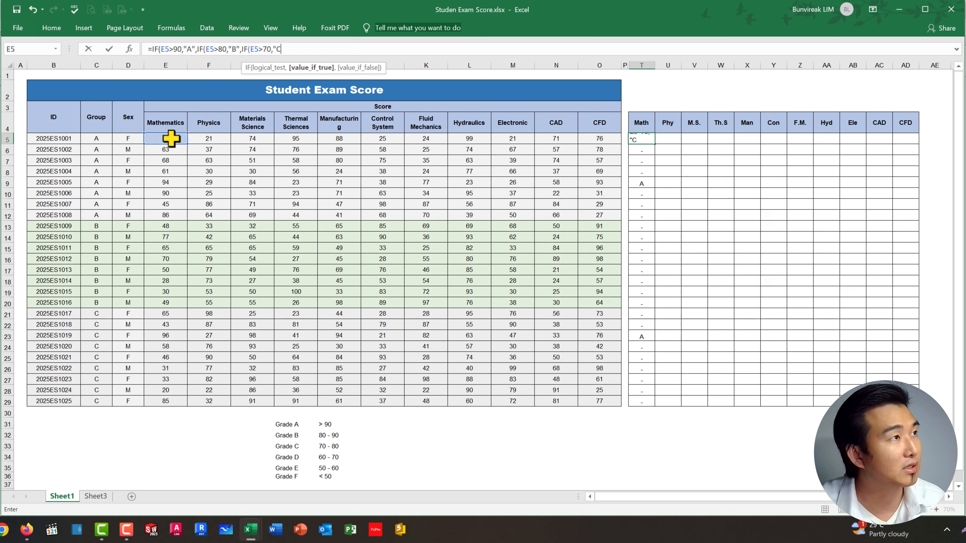
text(")
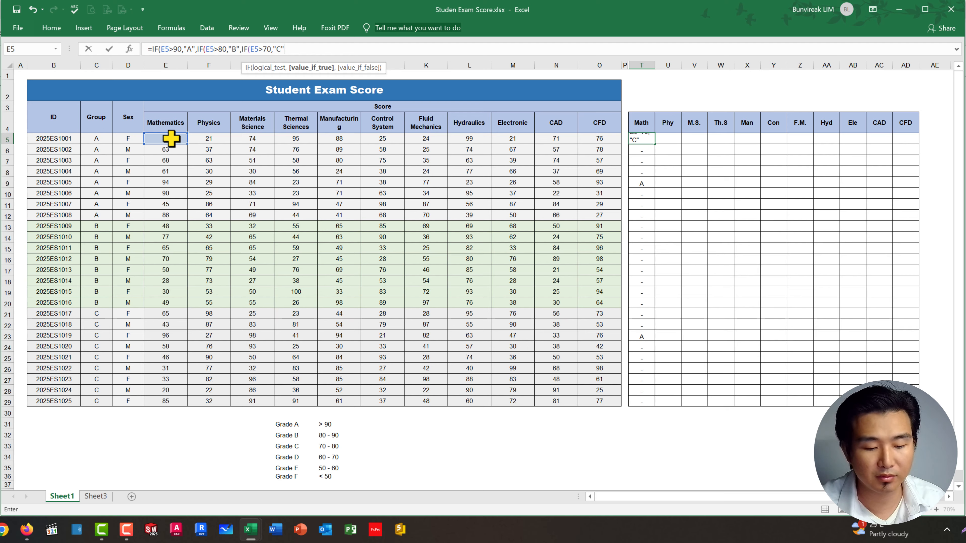
text(,)
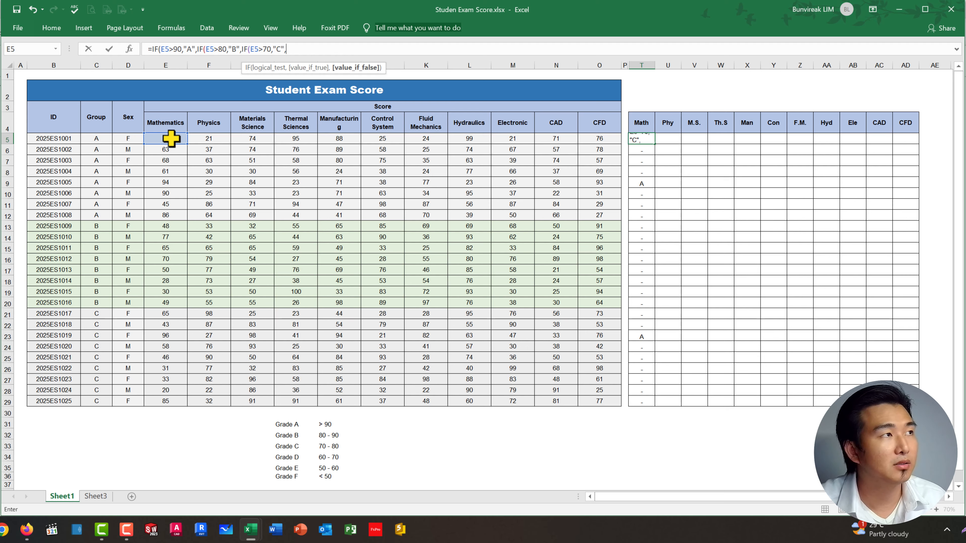
text(IF()
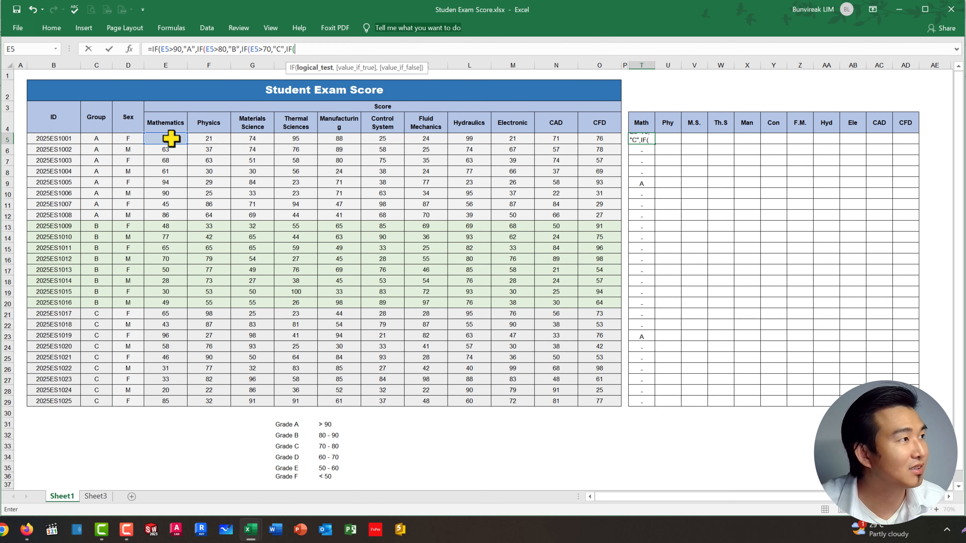
Step: Extend the T5 formula with a further nested IF that tests E5>60 and returns "D"
click(170, 138)
text(>)
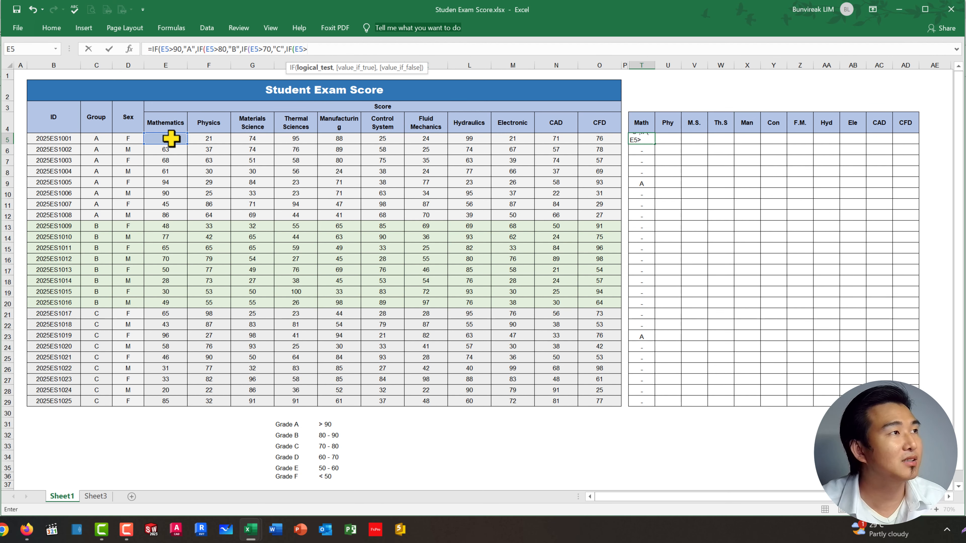
text(60)
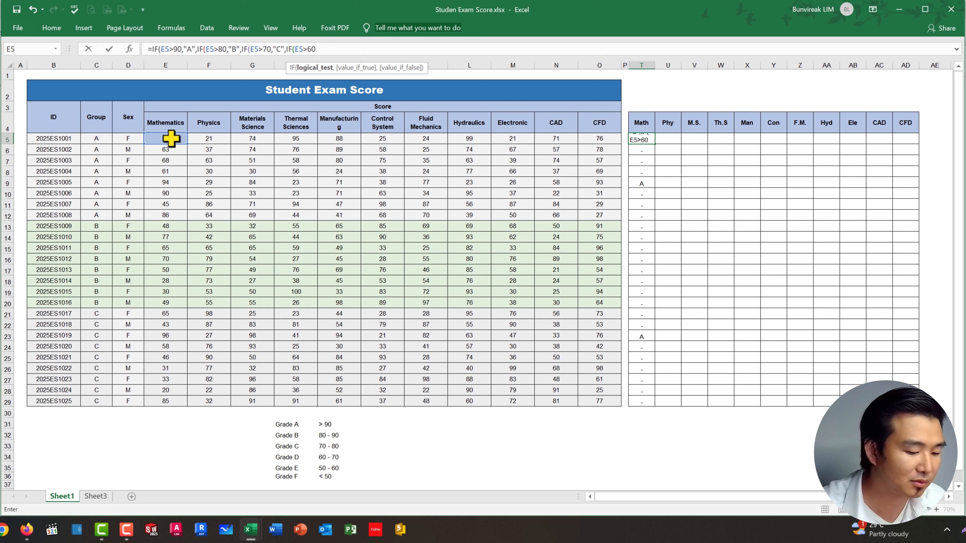
text(,)
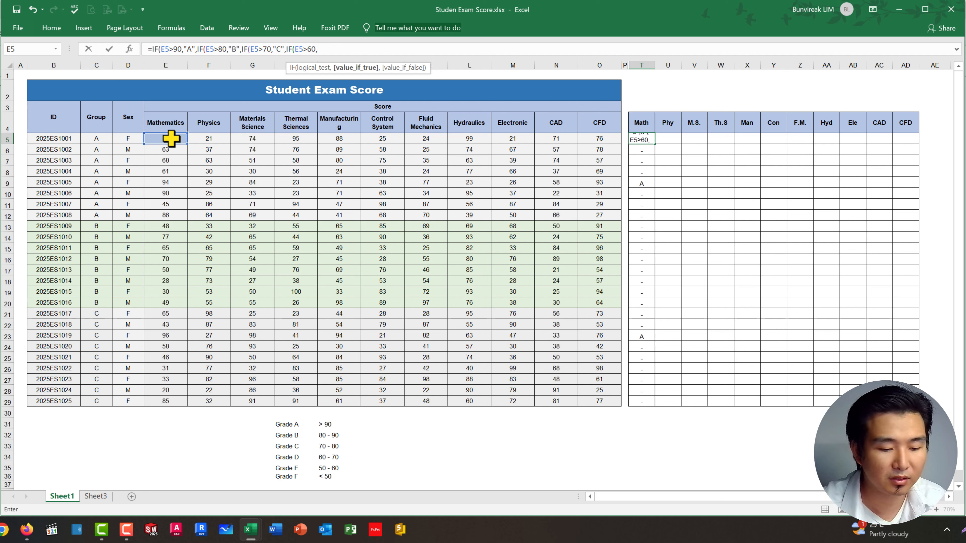
text(")
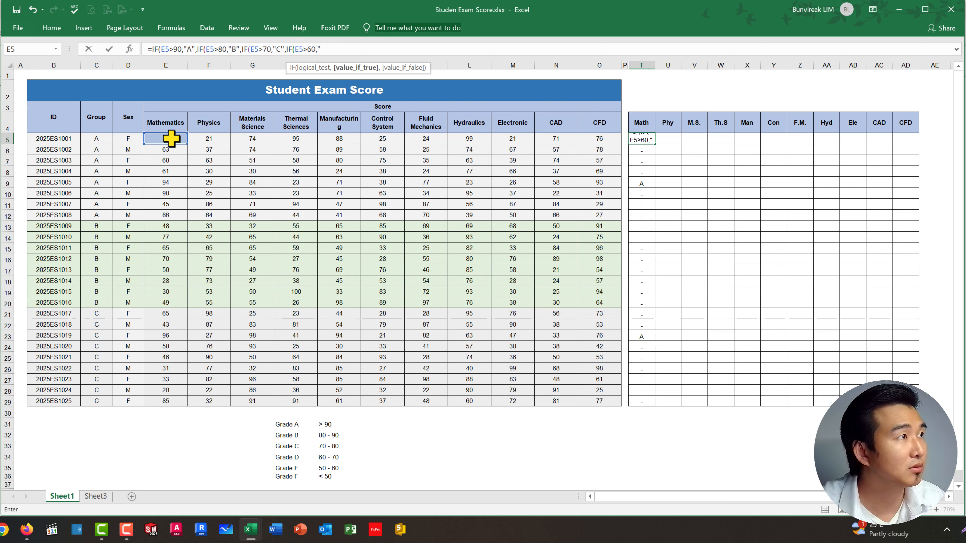
text(D)
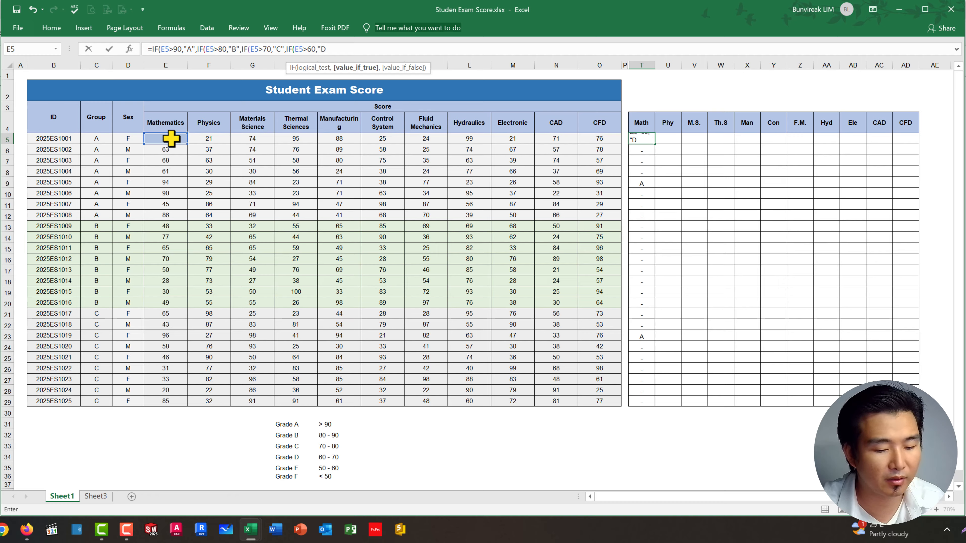
text(")
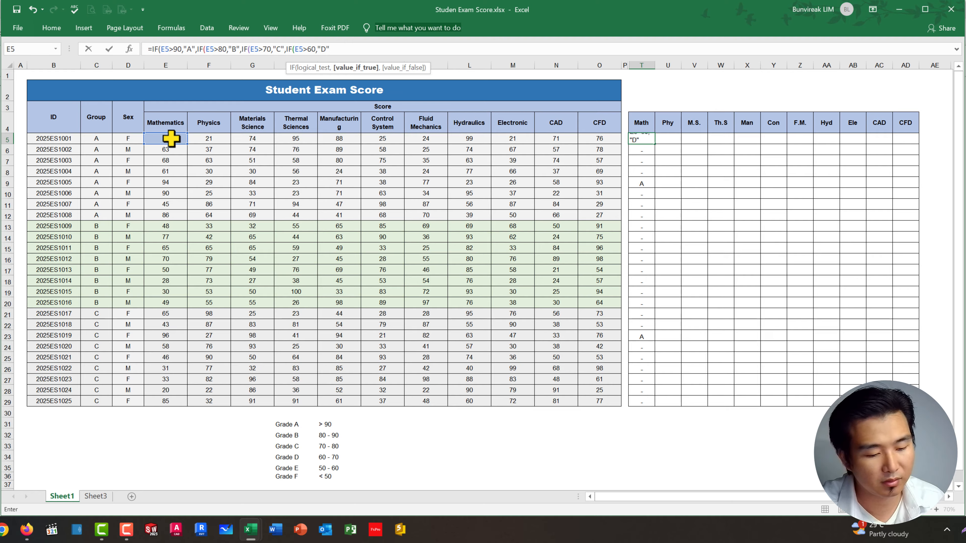
text(,)
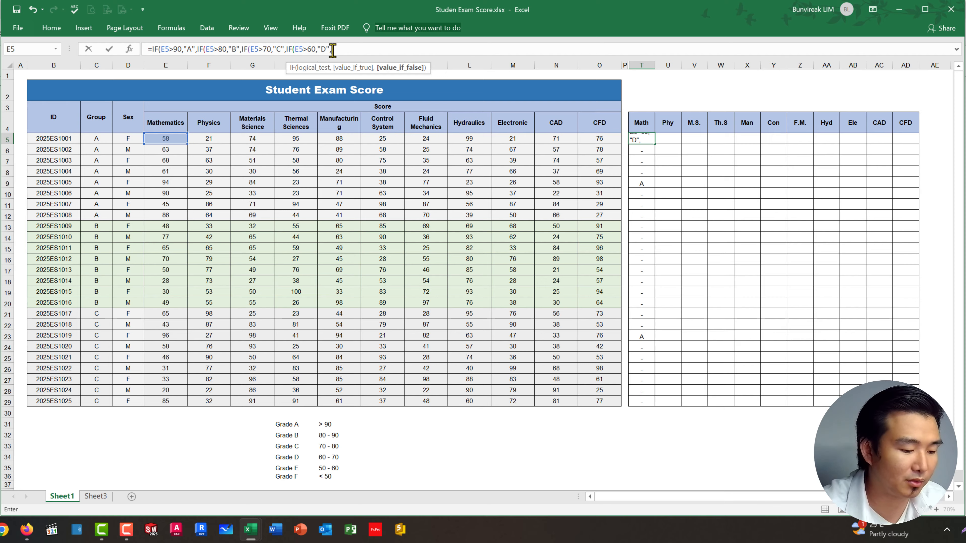
Step: Add a final nested IF to the T5 formula that tests E5>50 and returns "E"
text(IF()
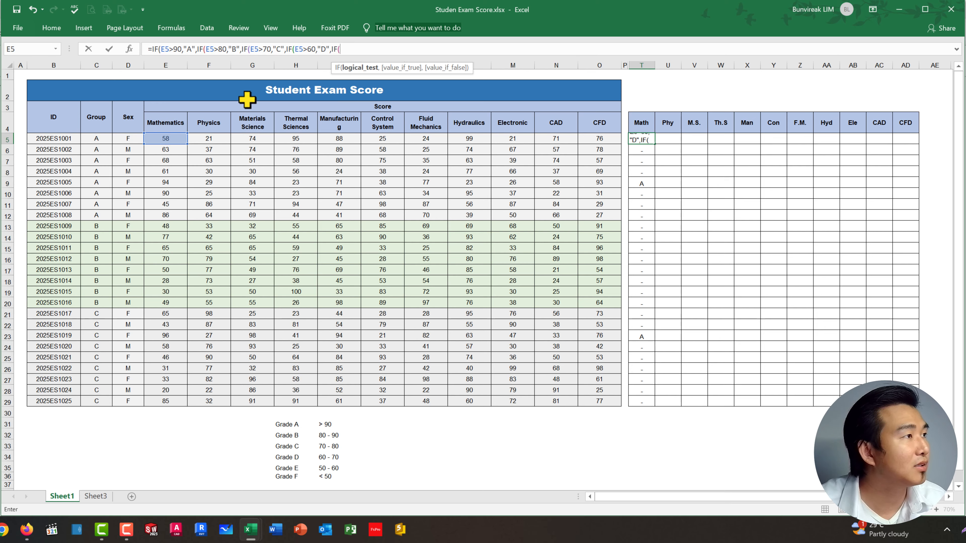
click(165, 138)
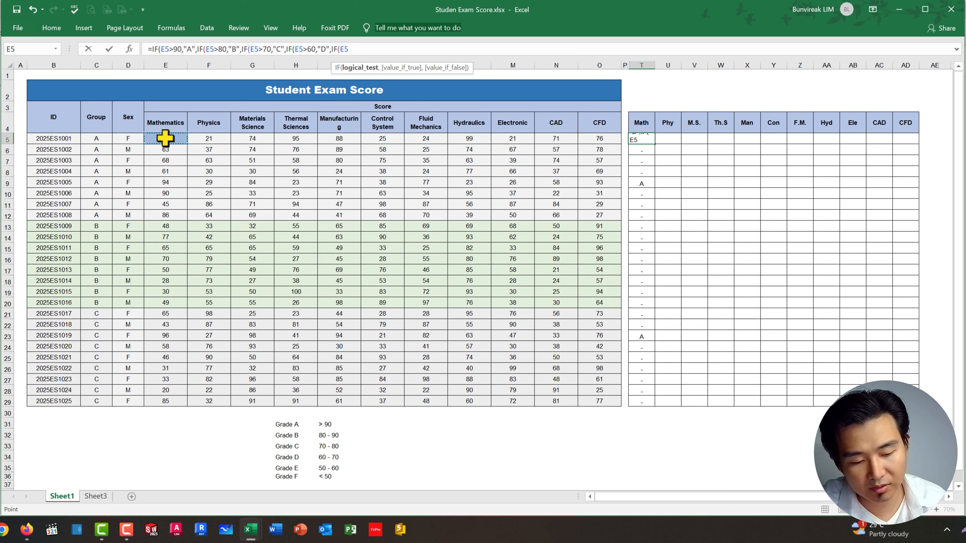
text(>)
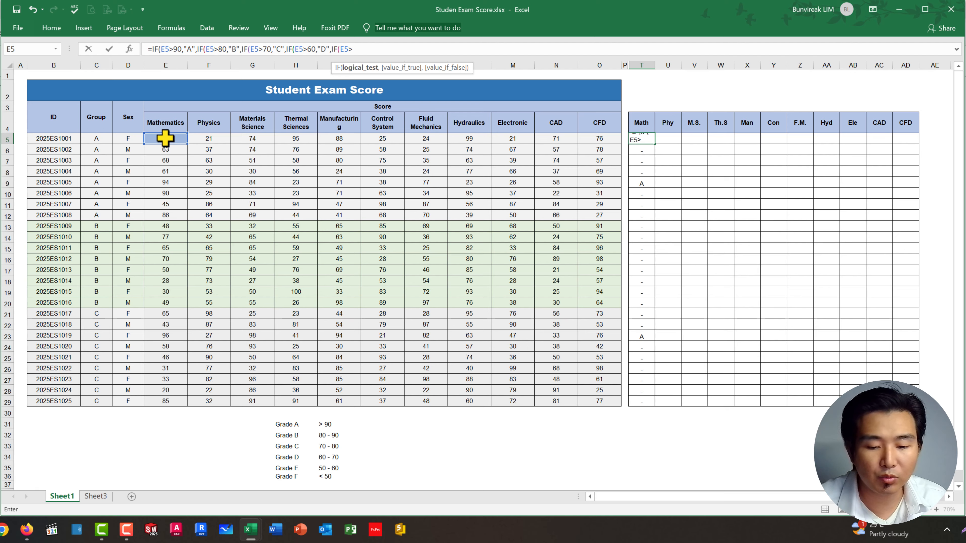
text(50)
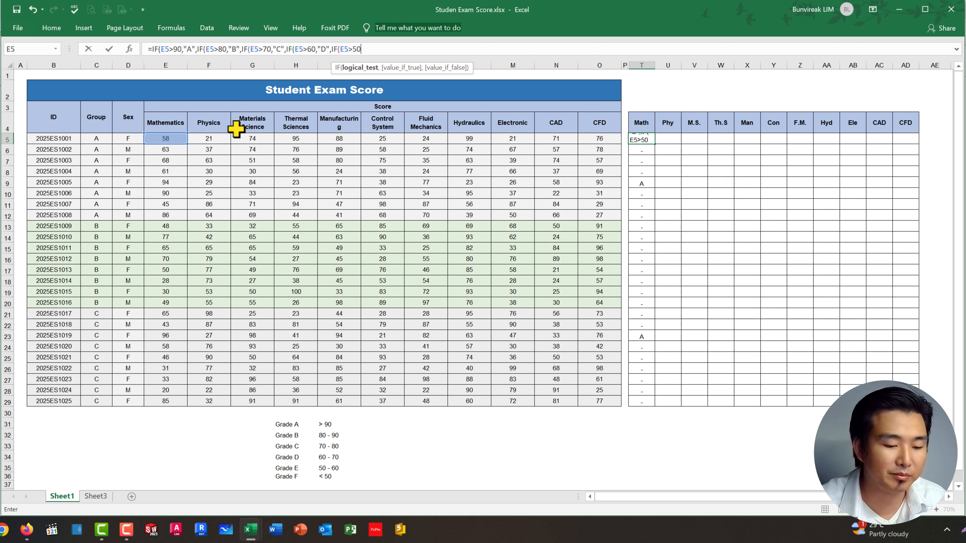
text(,)
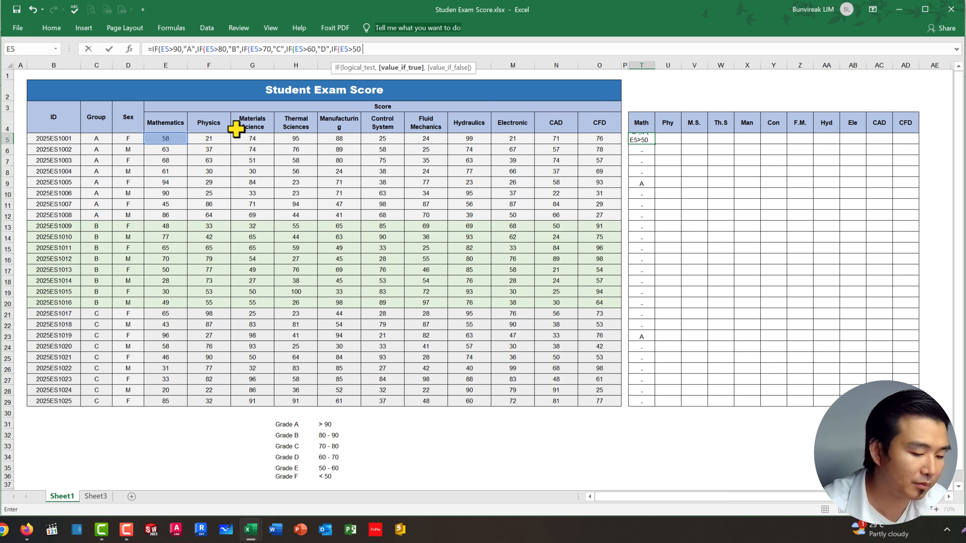
text(")
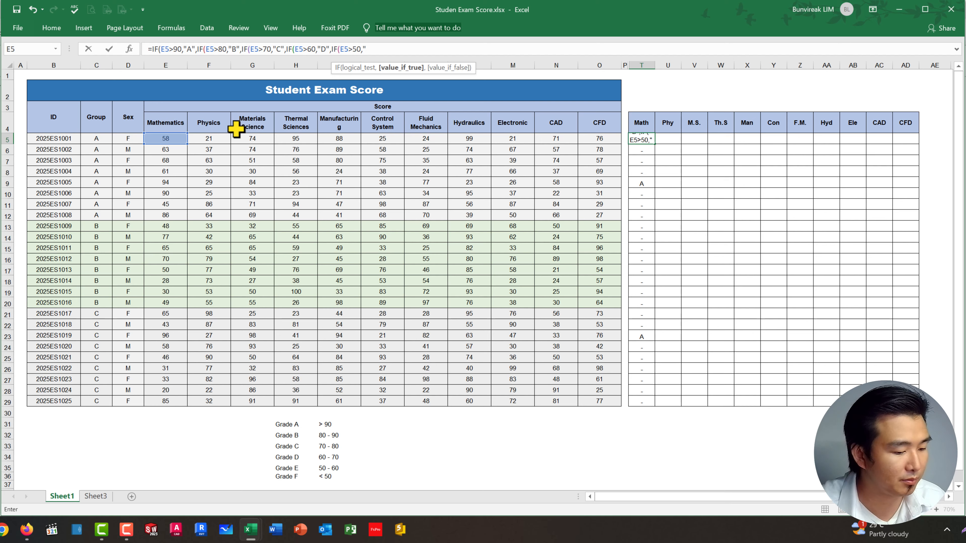
text(E")
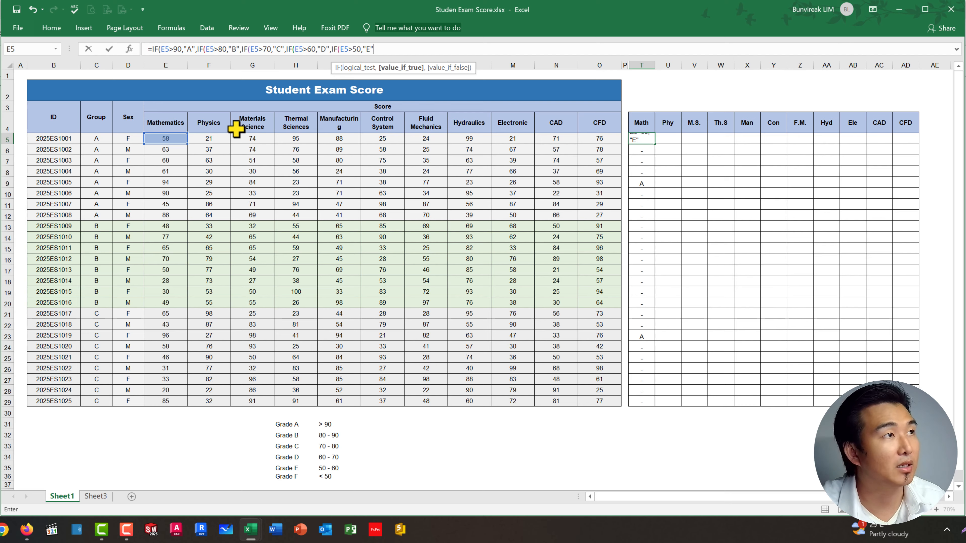
Step: Set "F" as the last false result in T5, close all five IF parentheses and enter the formula
text(,)
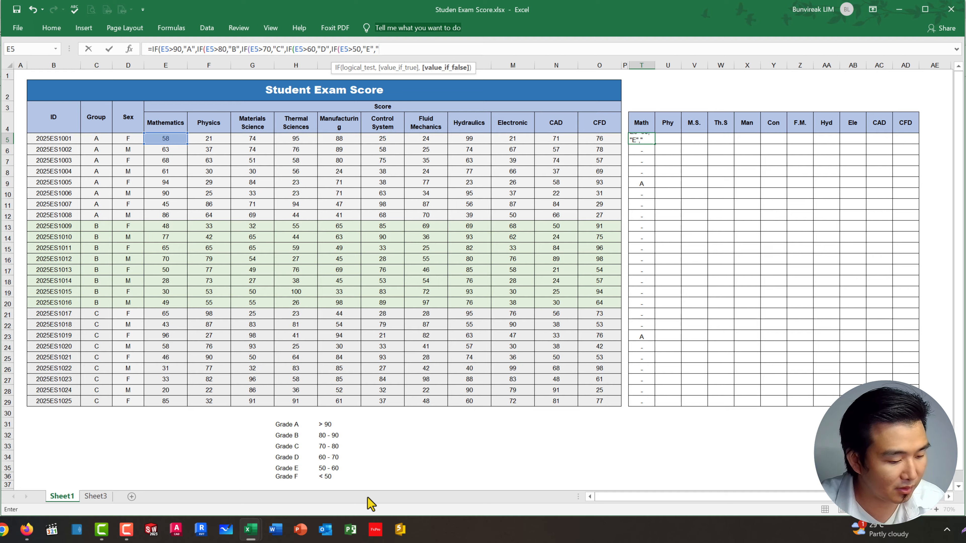
text(F")
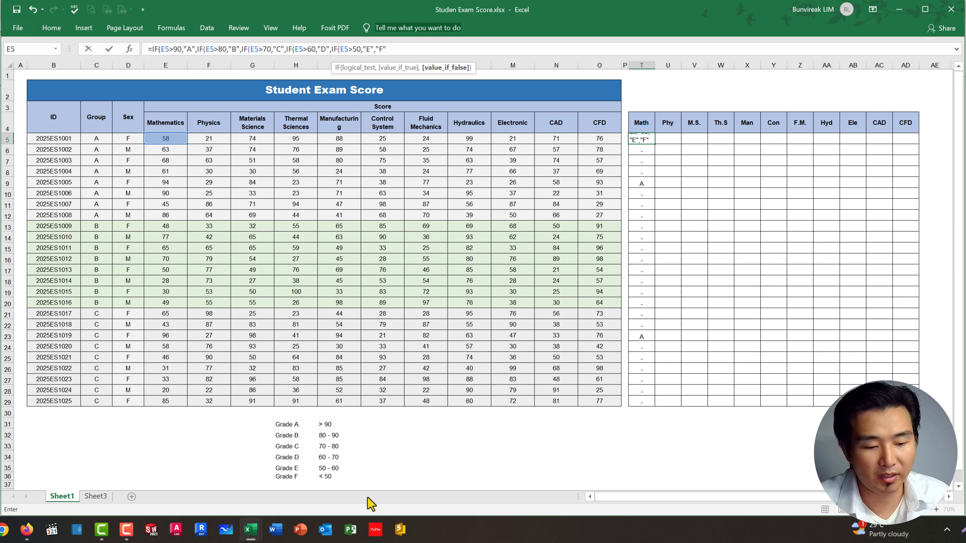
text())
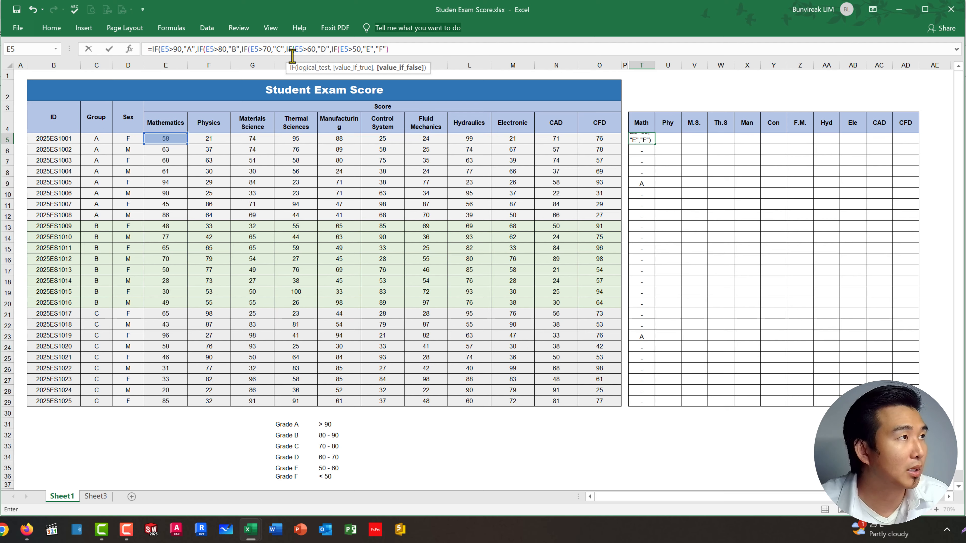
text())
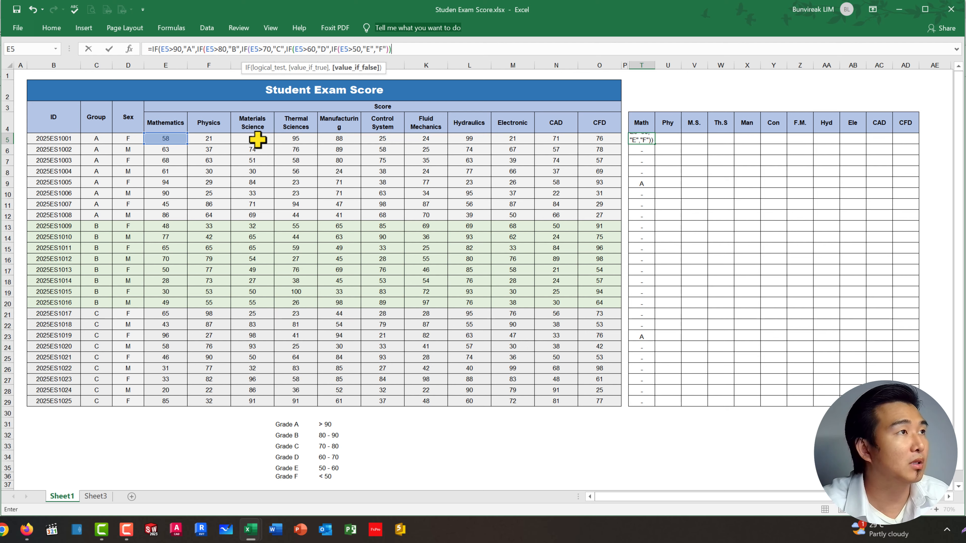
text()))
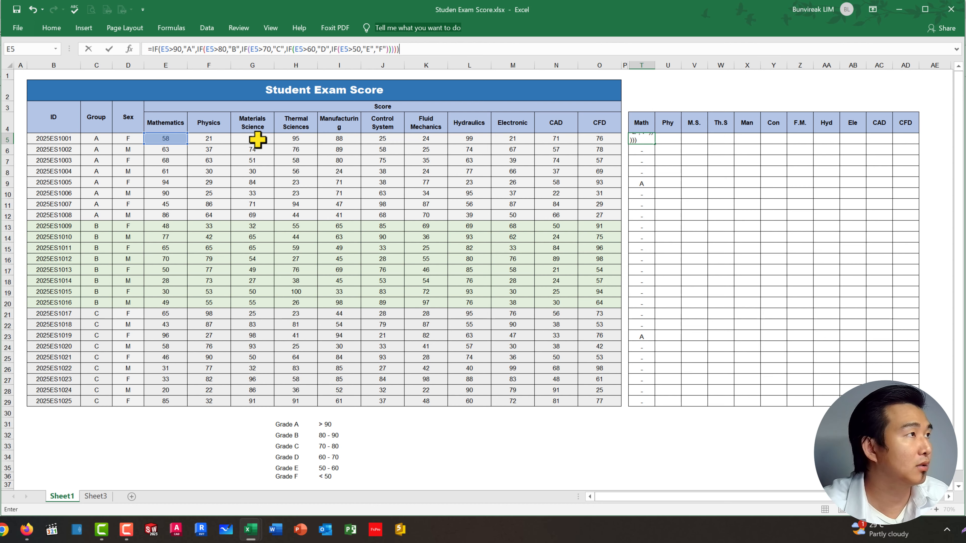
key(Return)
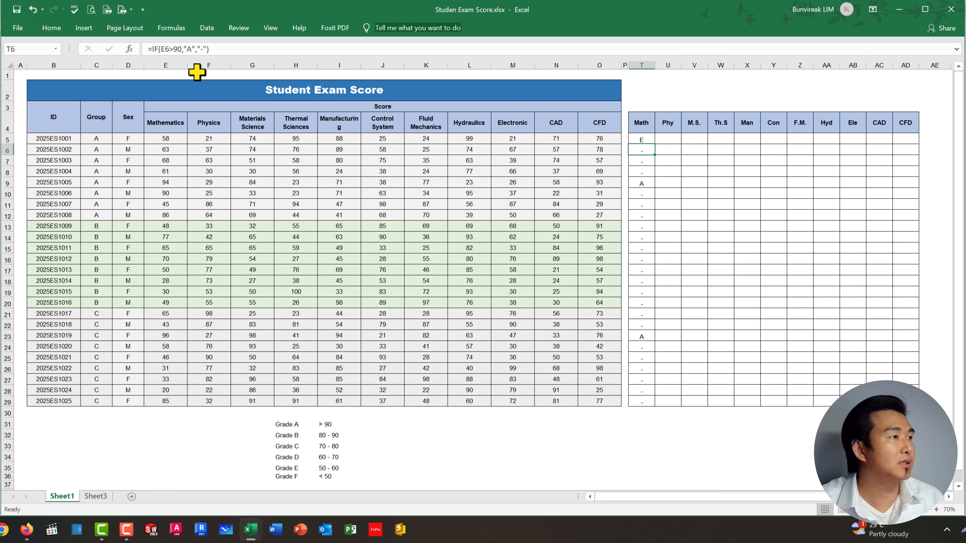
Step: Fill the completed T5 grade formula down the Math column through row 29
click(173, 139)
click(639, 138)
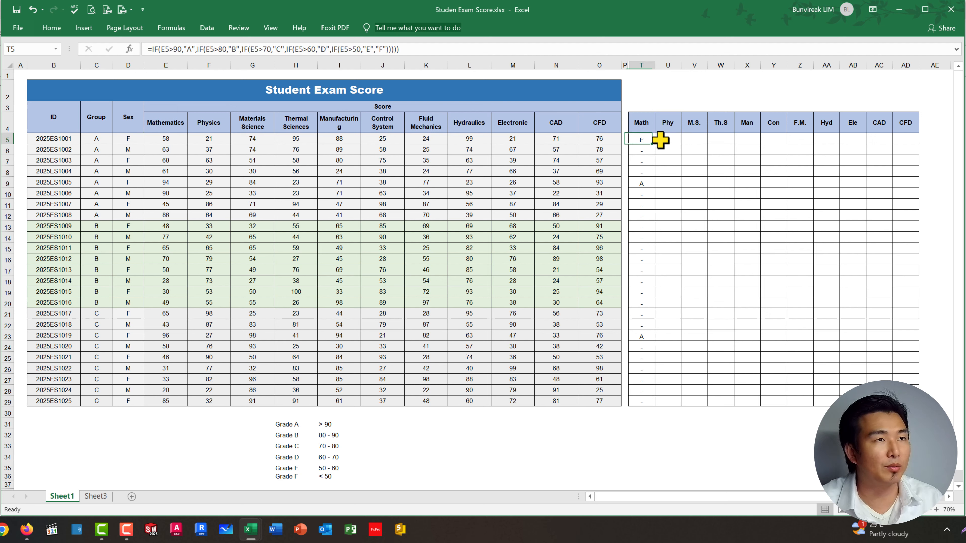
drag(655, 144, 666, 404)
click(720, 444)
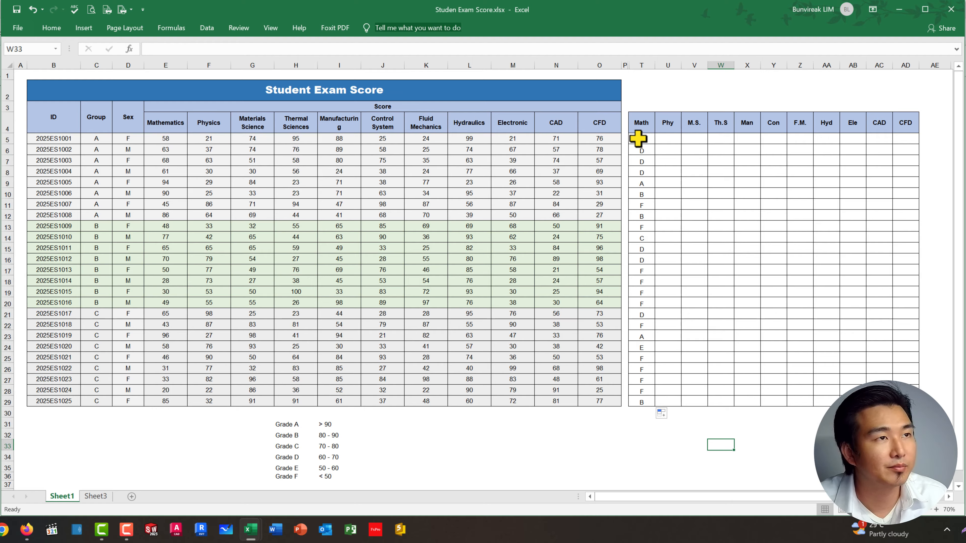
Step: Fill the Math grade formulas in T5:T29 across the remaining subject columns through CFD in column AD
drag(640, 140, 646, 404)
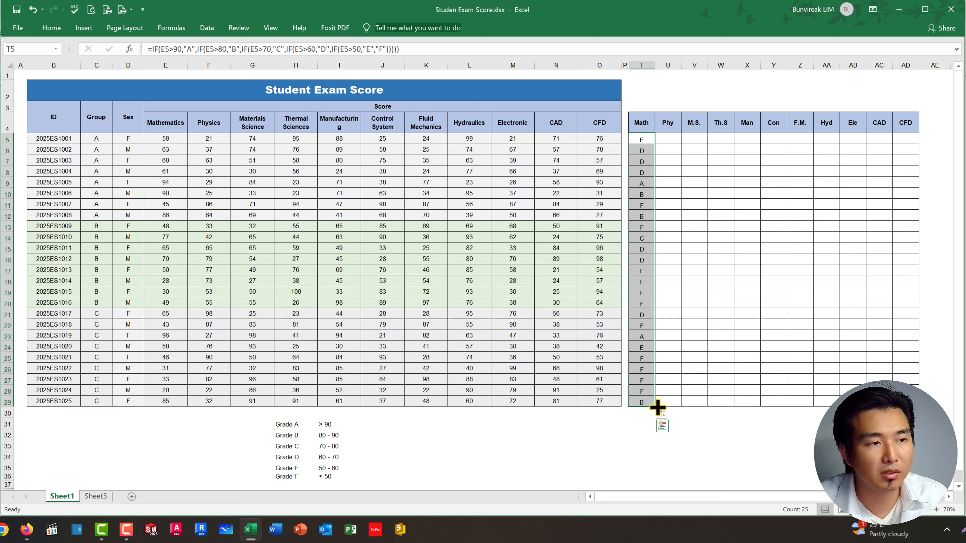
drag(657, 408, 907, 403)
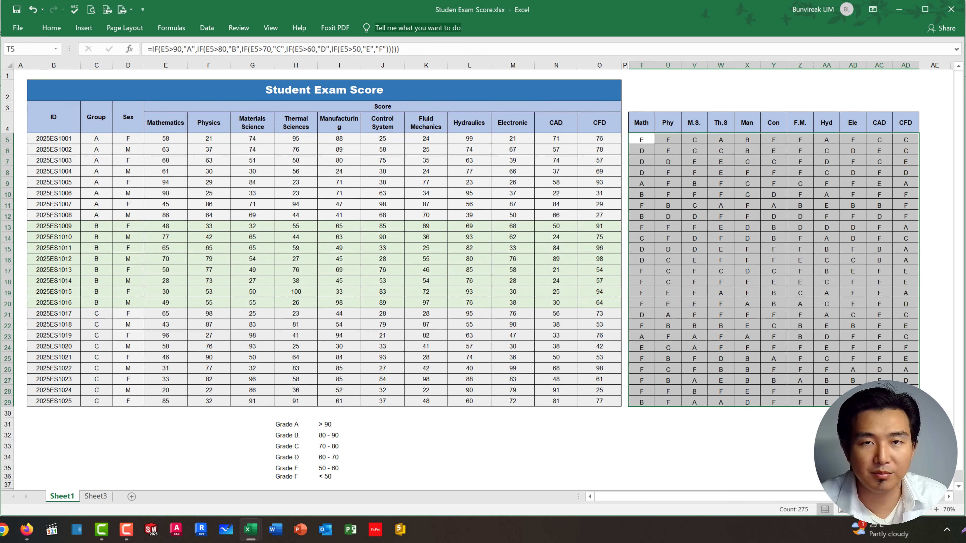
click(789, 185)
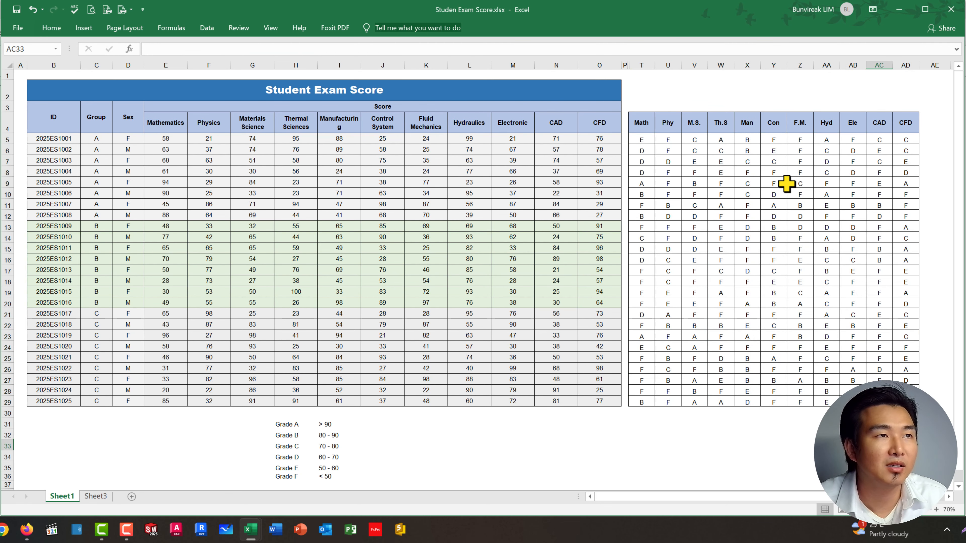
drag(667, 151, 880, 363)
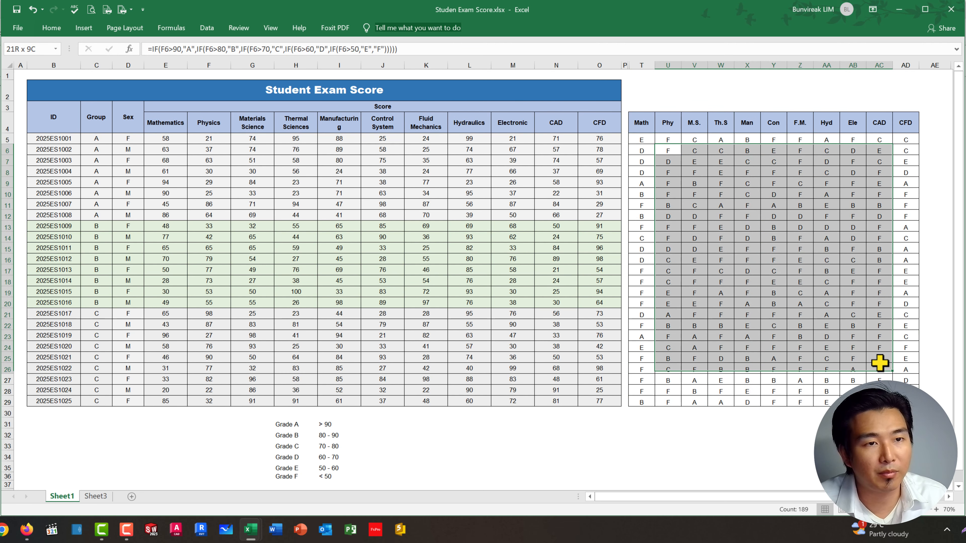
click(338, 302)
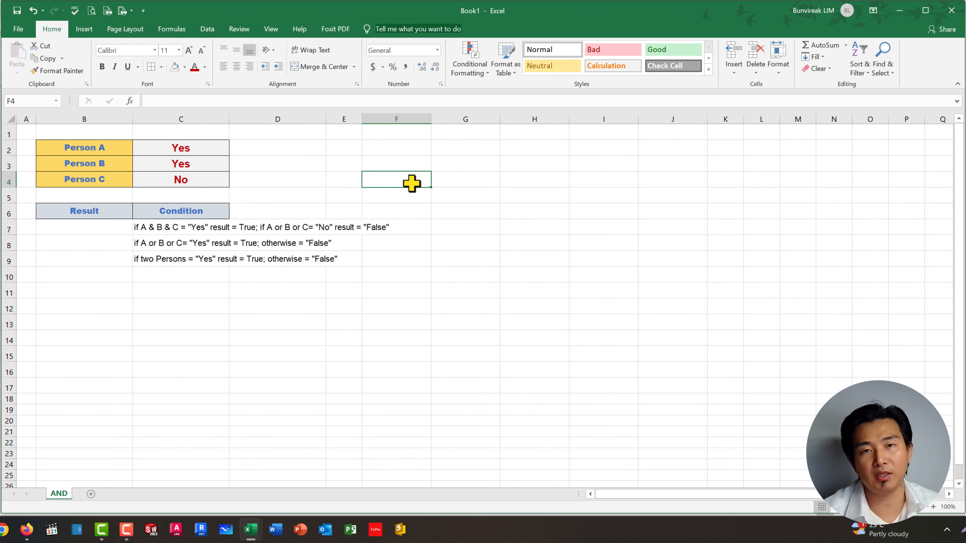
Step: In the Book1 workbook, examine the Yes/No answers for Persons A, B and C and the conditions listed on the AND sheet
click(128, 336)
drag(72, 147, 109, 180)
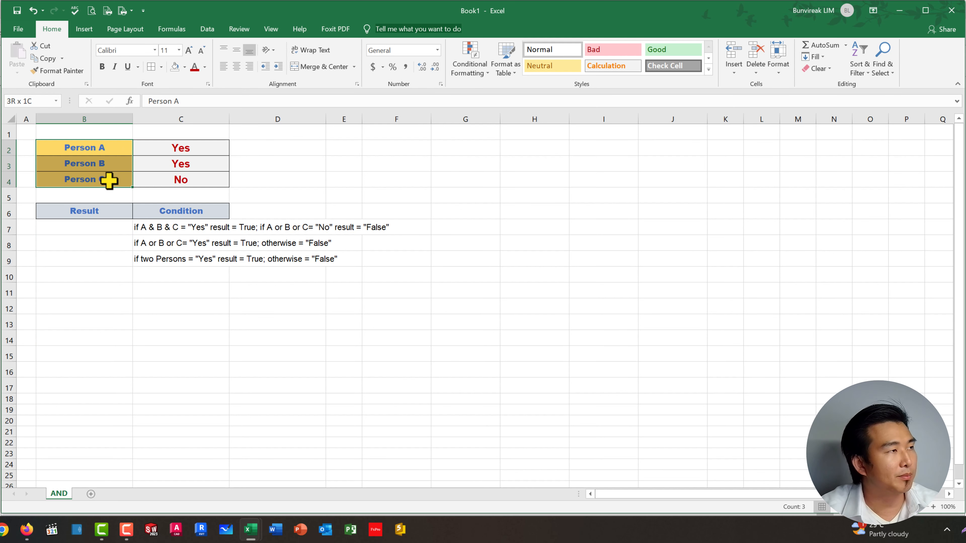
click(75, 147)
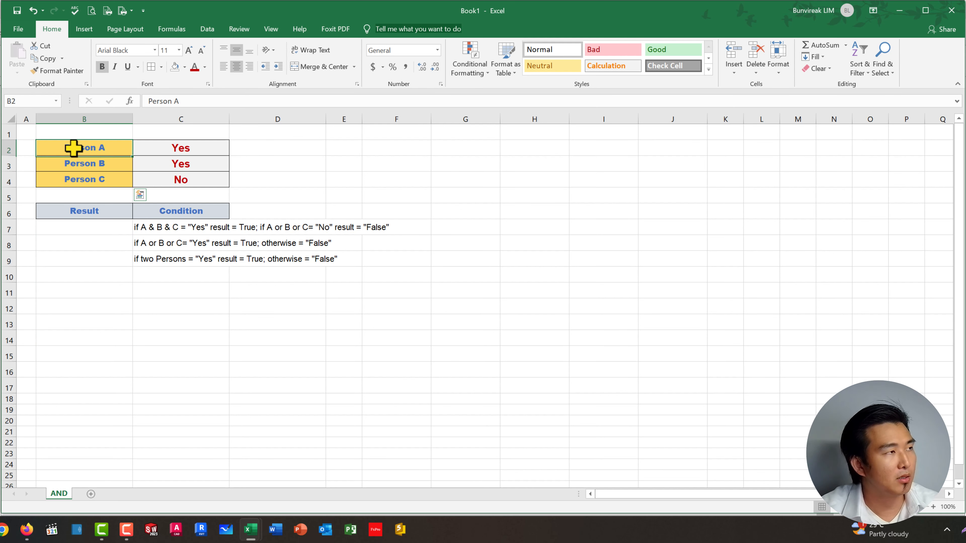
click(83, 163)
click(95, 179)
click(353, 208)
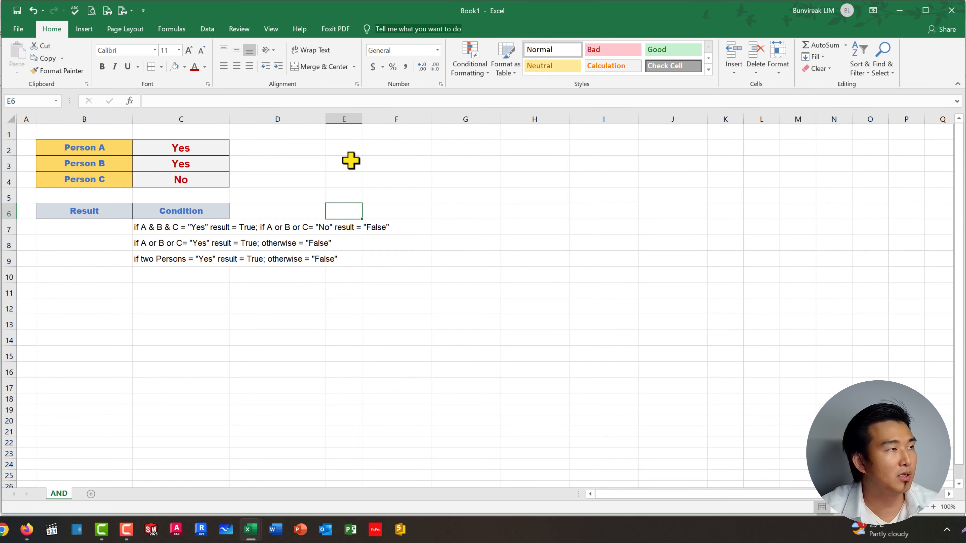
click(358, 175)
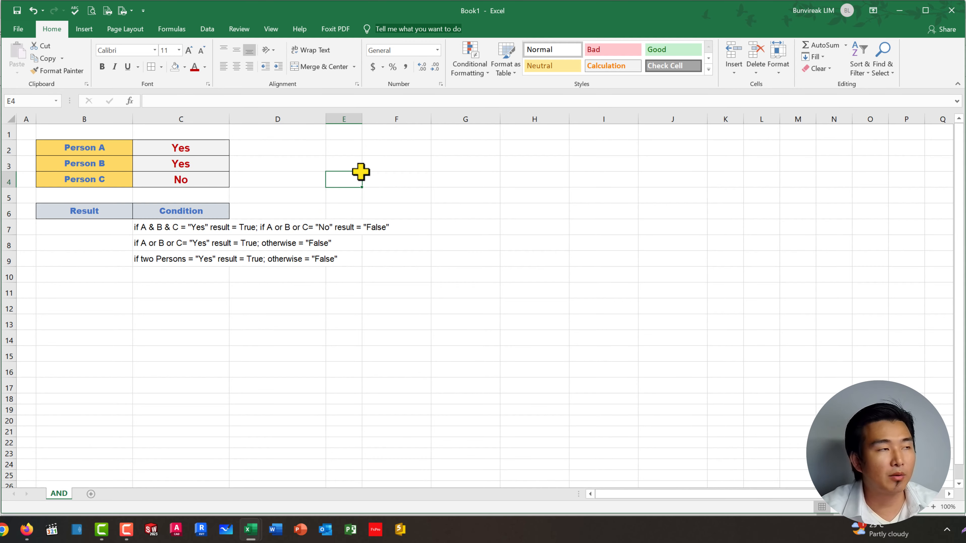
click(319, 307)
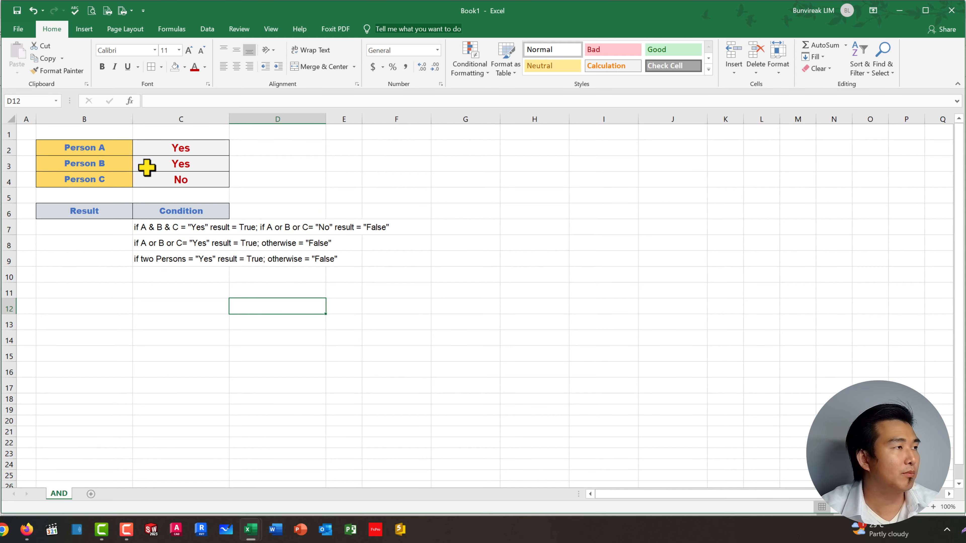
click(95, 231)
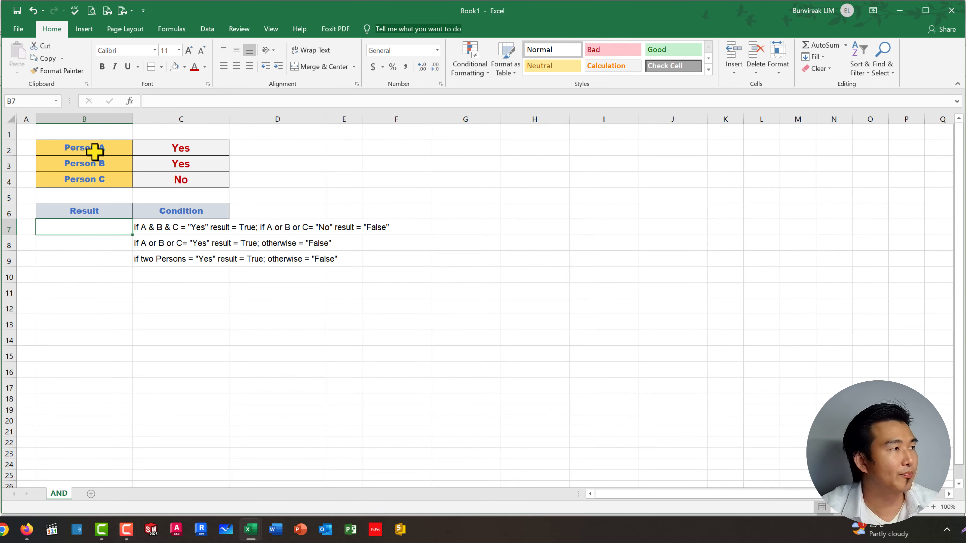
click(152, 231)
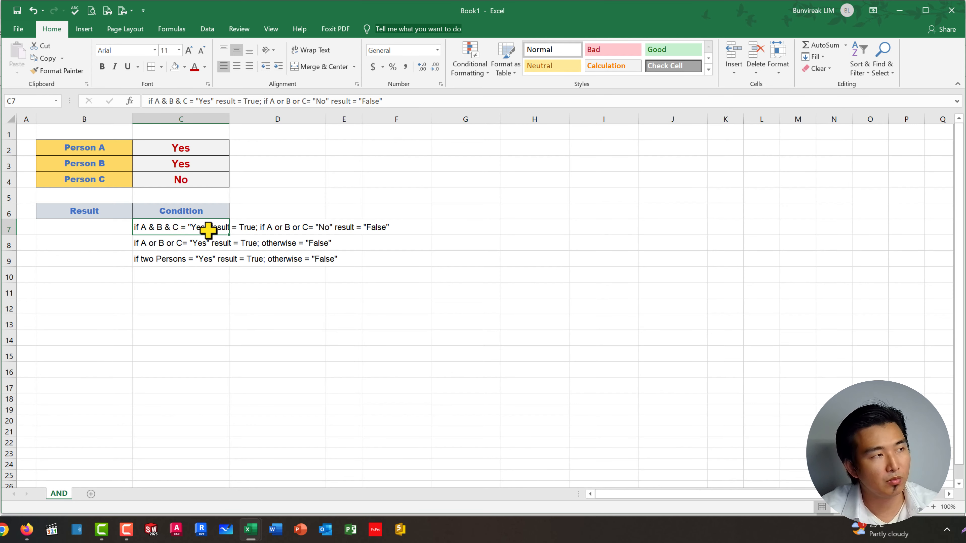
drag(189, 146, 190, 164)
click(291, 167)
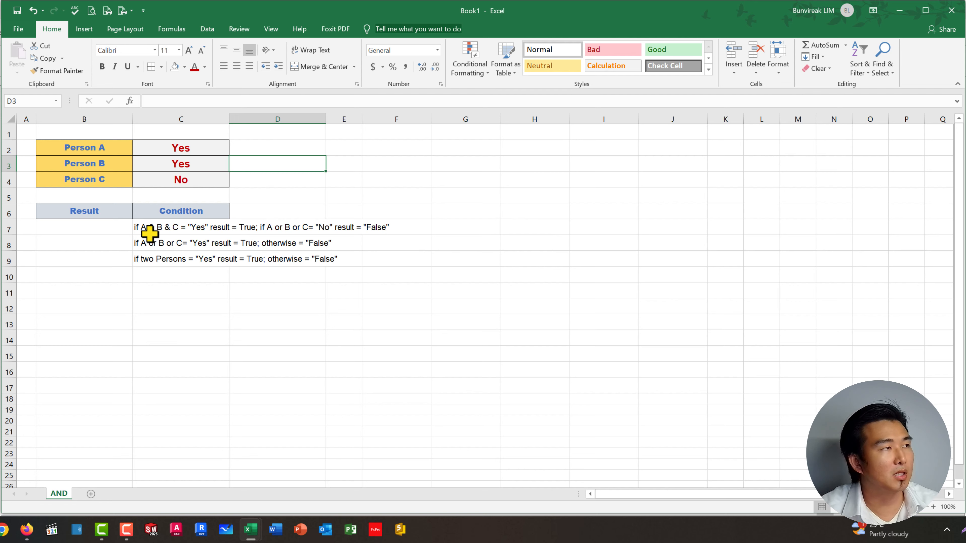
drag(178, 146, 179, 162)
click(396, 195)
click(442, 211)
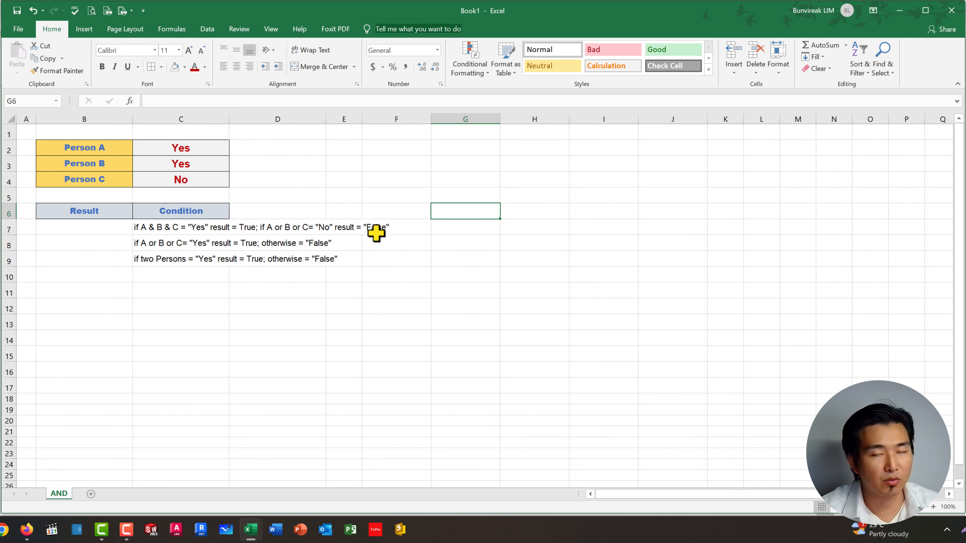
Step: Start an IF formula in B7 with a nested AND function whose first condition is C2="Yes"
click(47, 227)
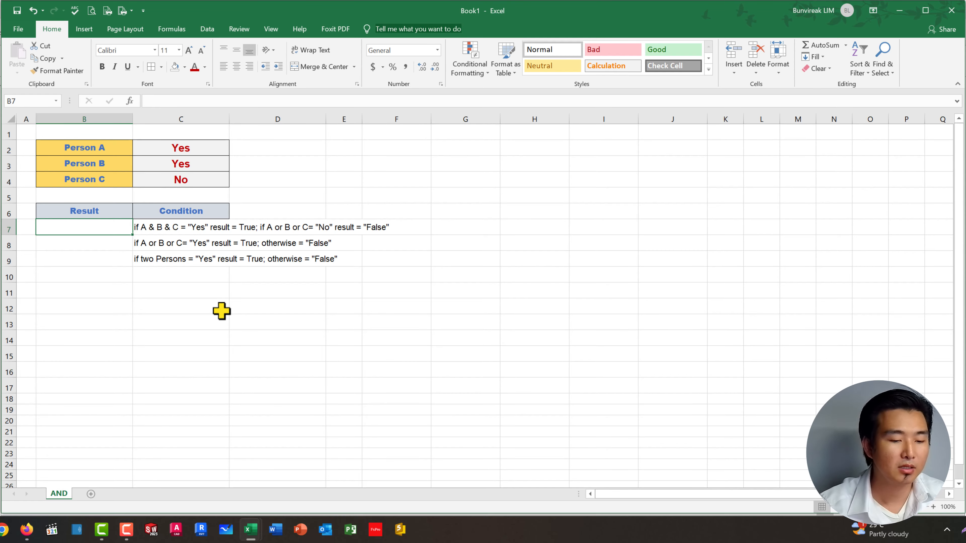
text(=)
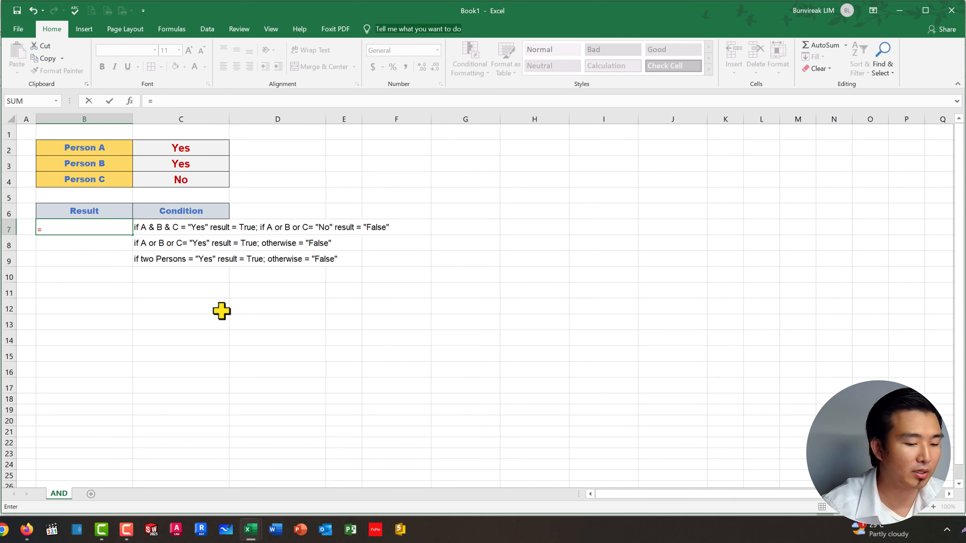
text(if()
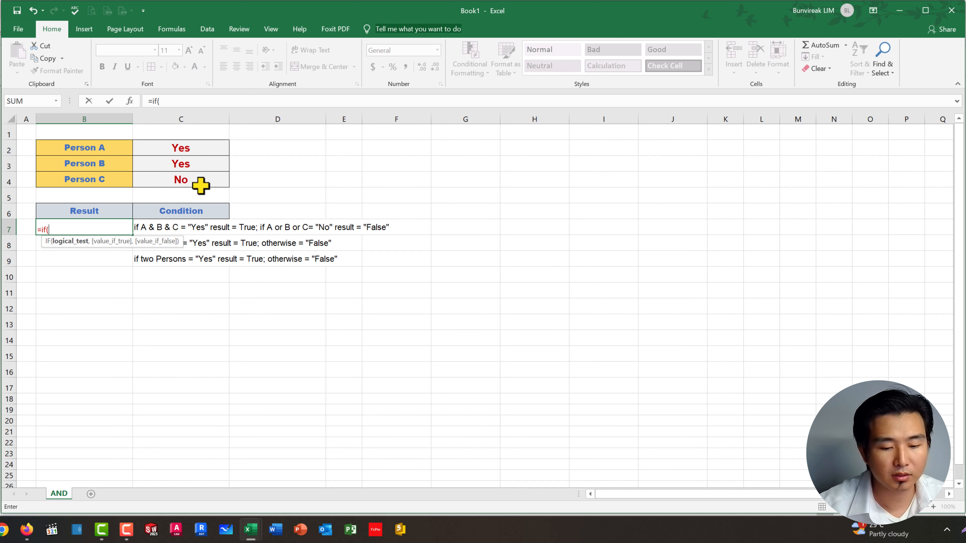
text(AN)
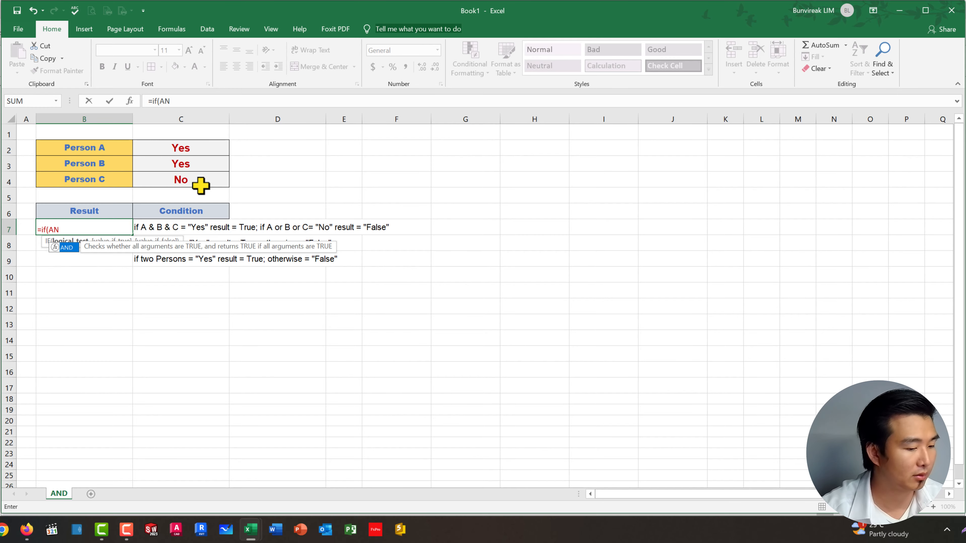
text(D)
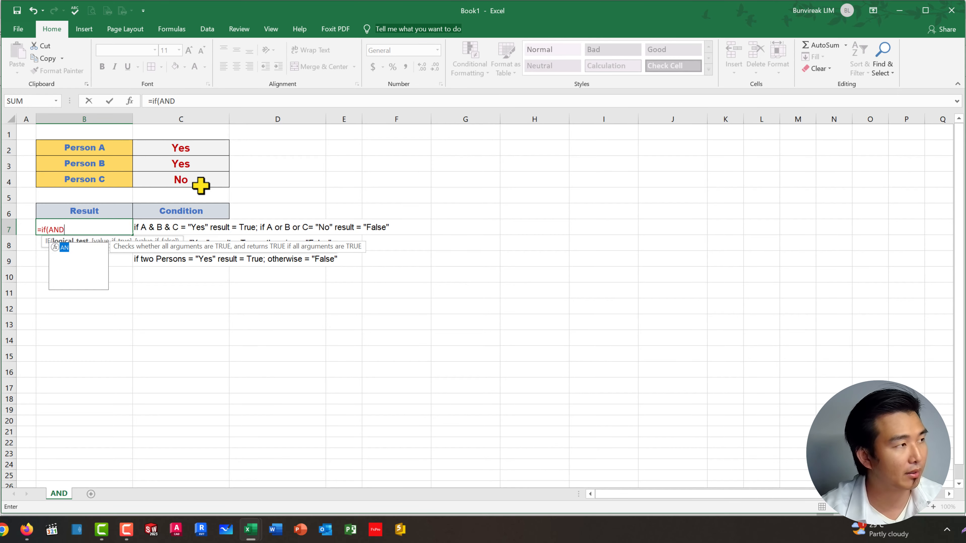
text(()
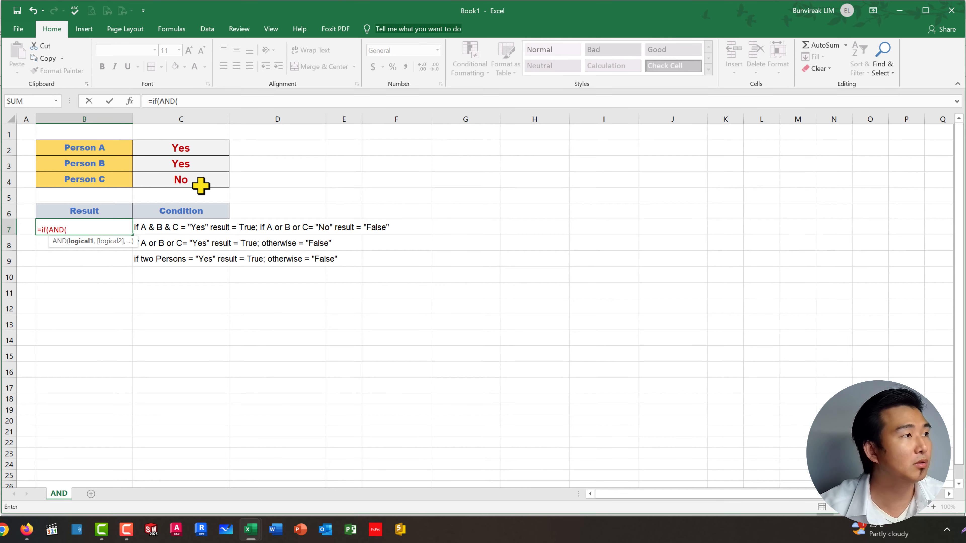
click(172, 145)
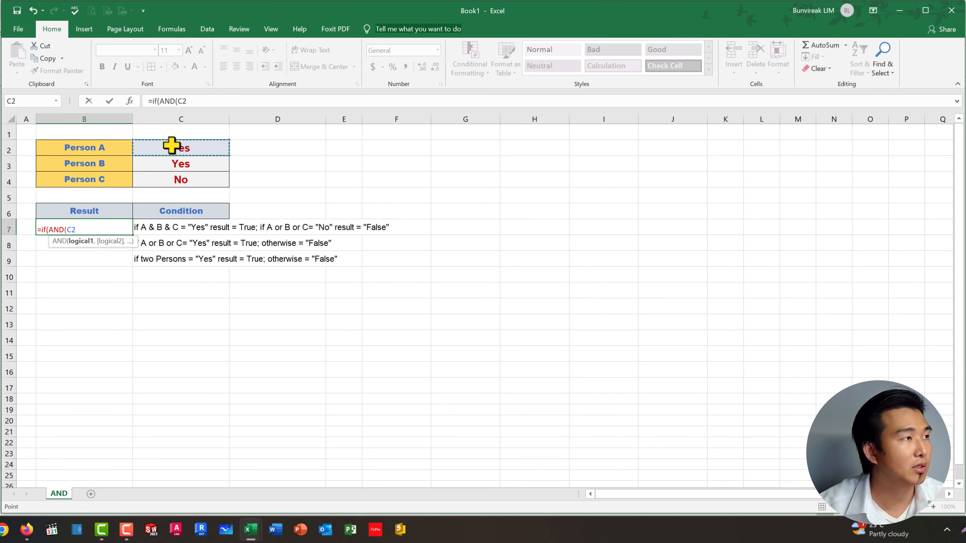
text(=)
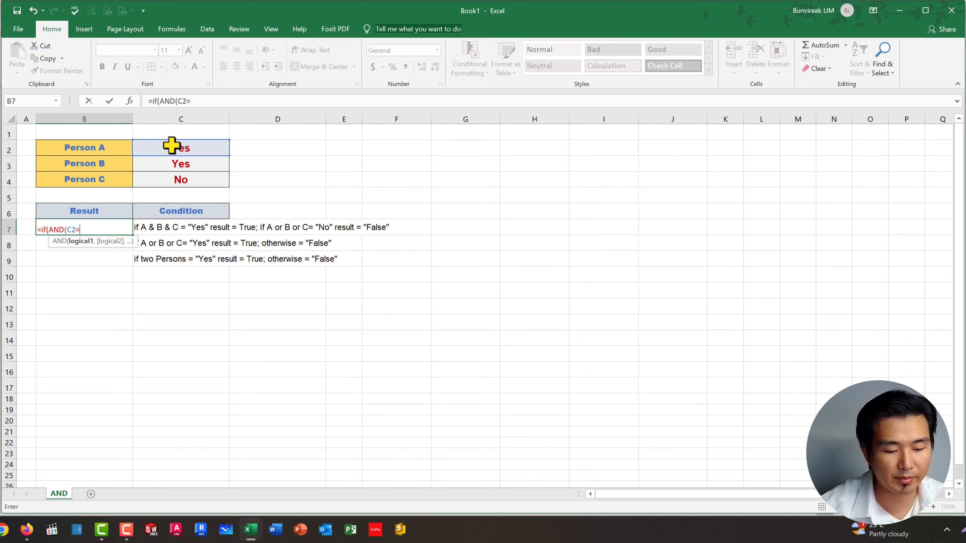
text("Ye)
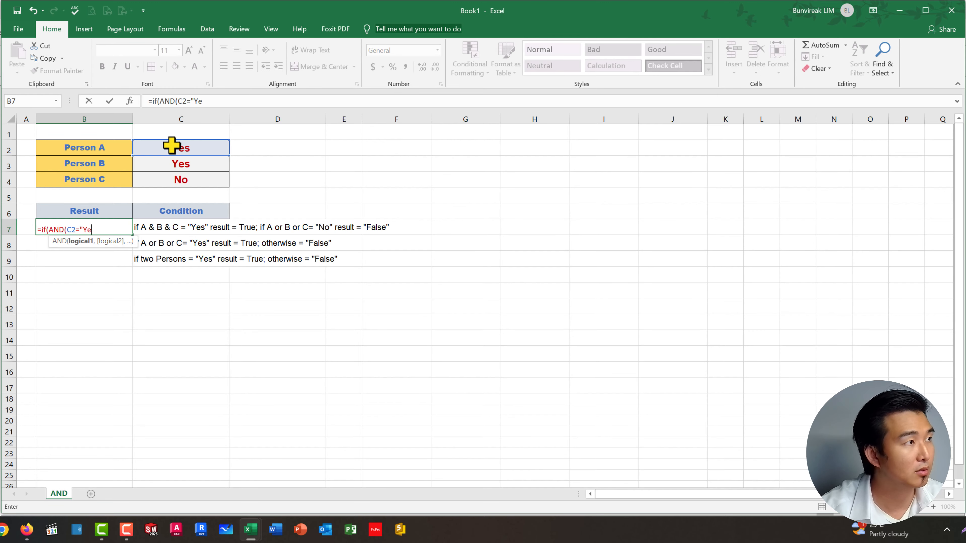
text(s",)
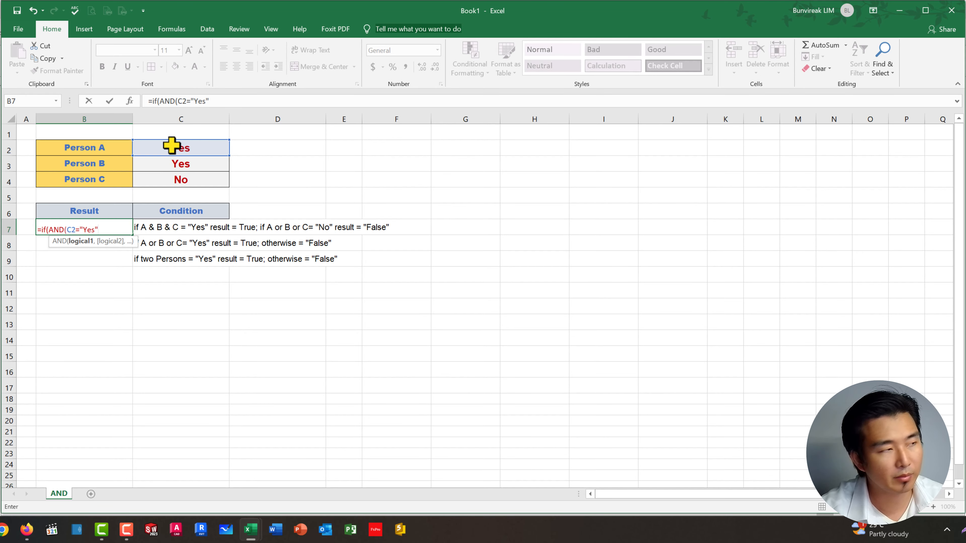
Step: Add C3="Yes" as the second condition of the AND function in B7
click(176, 168)
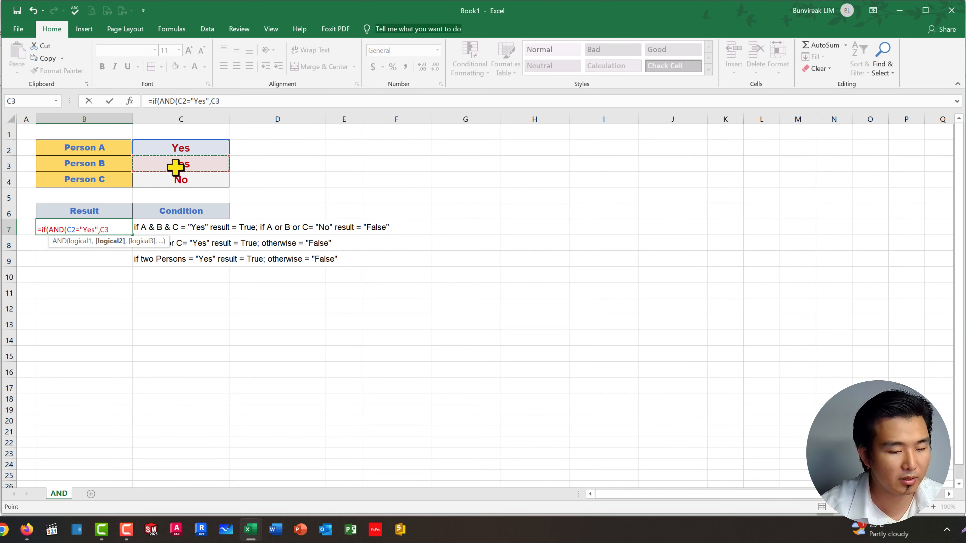
text(=")
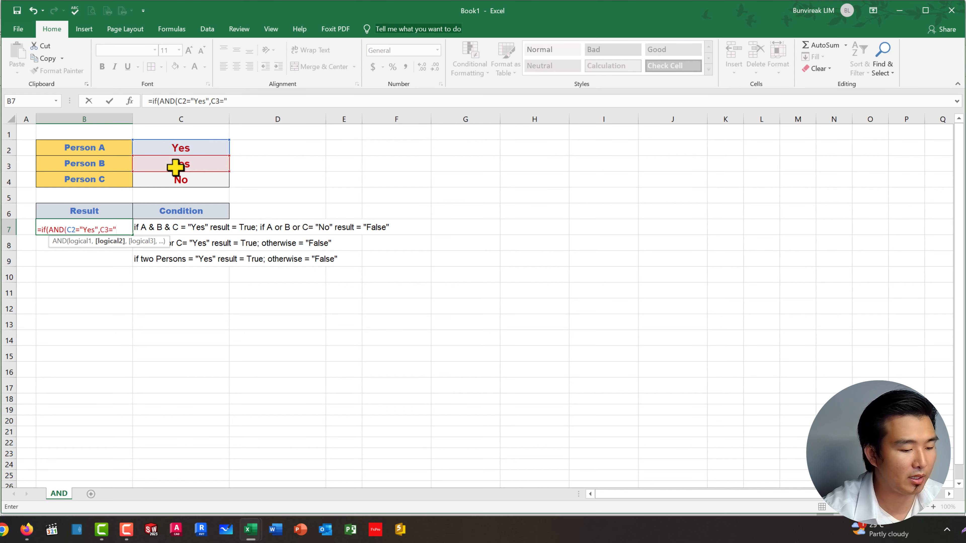
text(Yes")
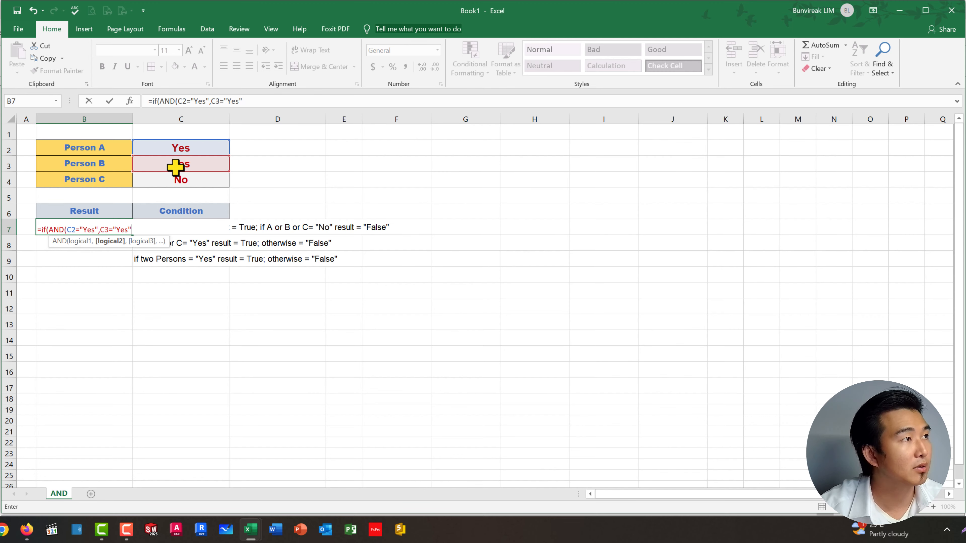
text(,)
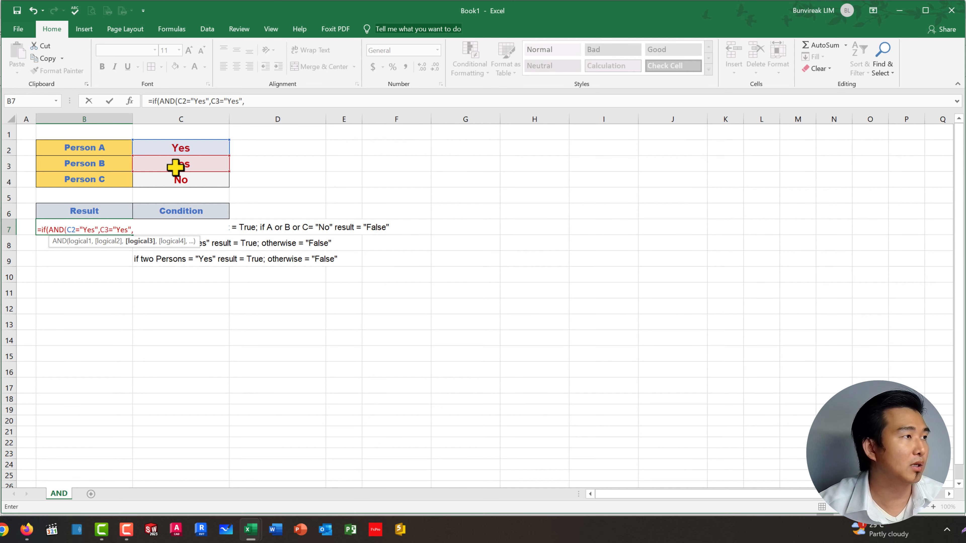
Step: Add C4="Yes" as the third AND condition in B7 and close the AND function
click(177, 180)
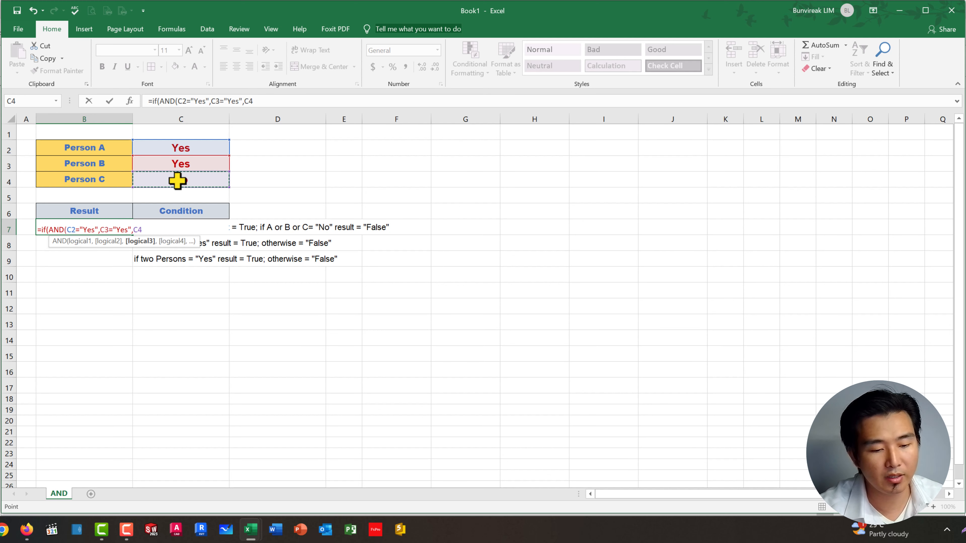
text(=)
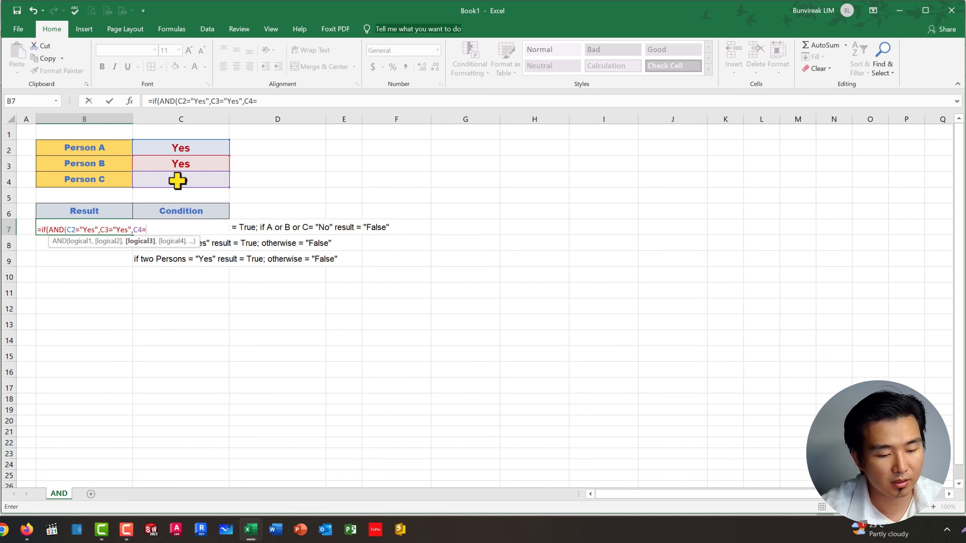
text("Yes")
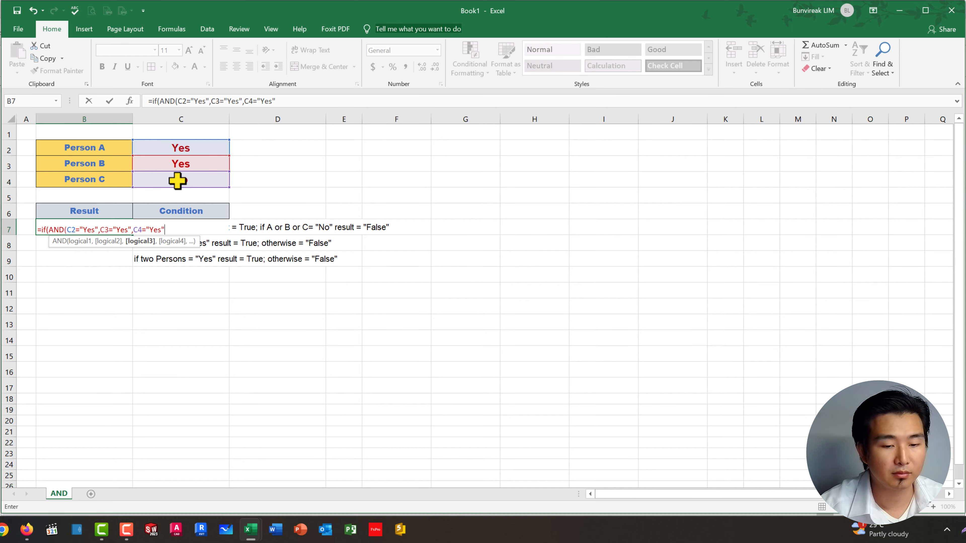
text())
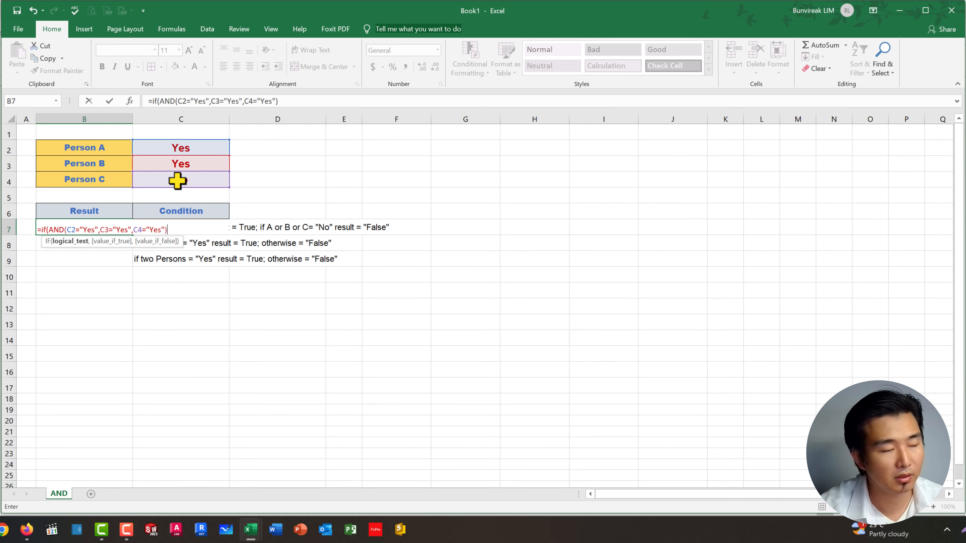
text(,)
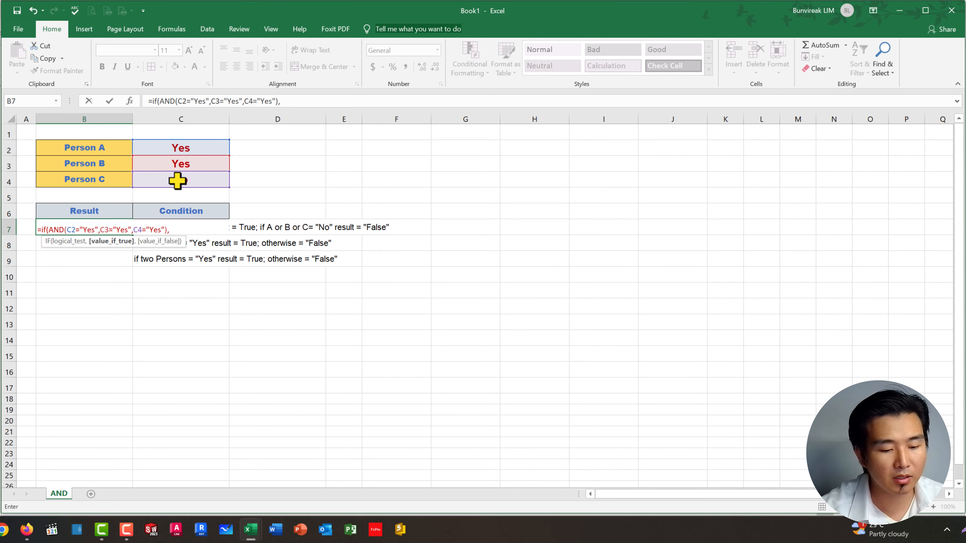
text(")
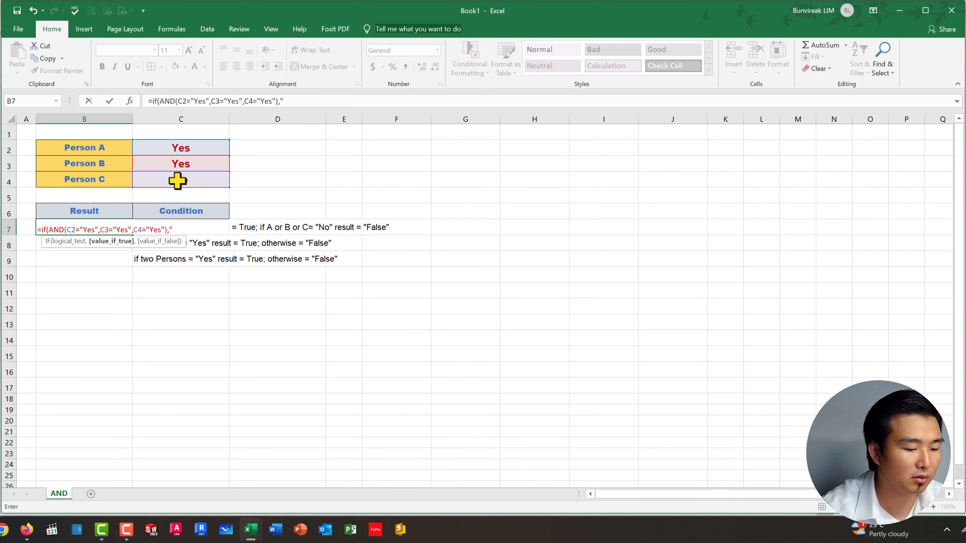
text(Trues)
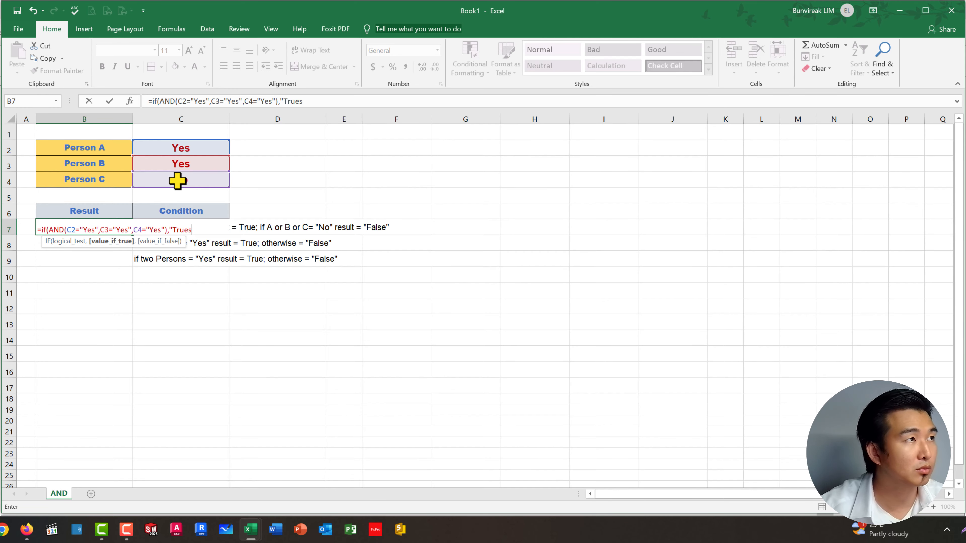
Step: Set "True" as the value-if-true result of the IF formula in B7, followed by a comma
key(BackSpace)
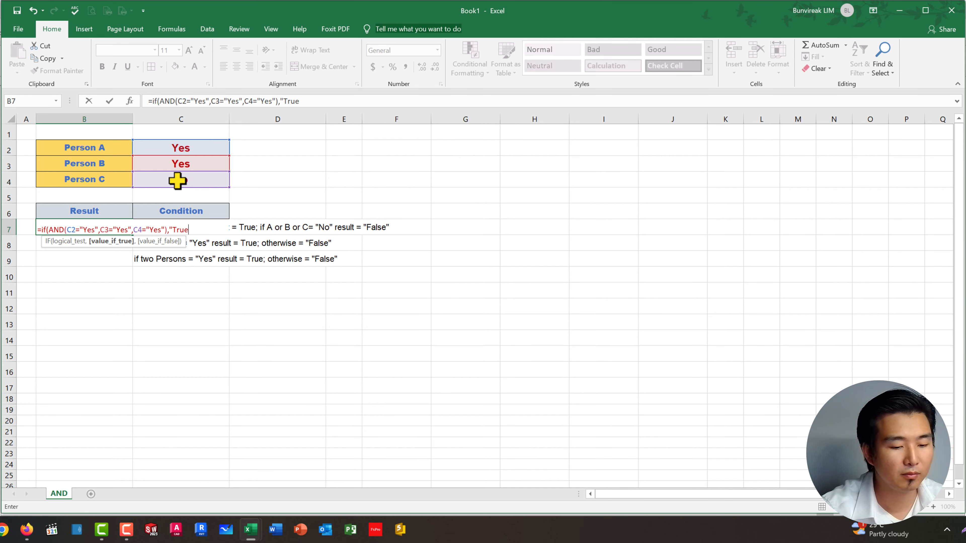
text(")
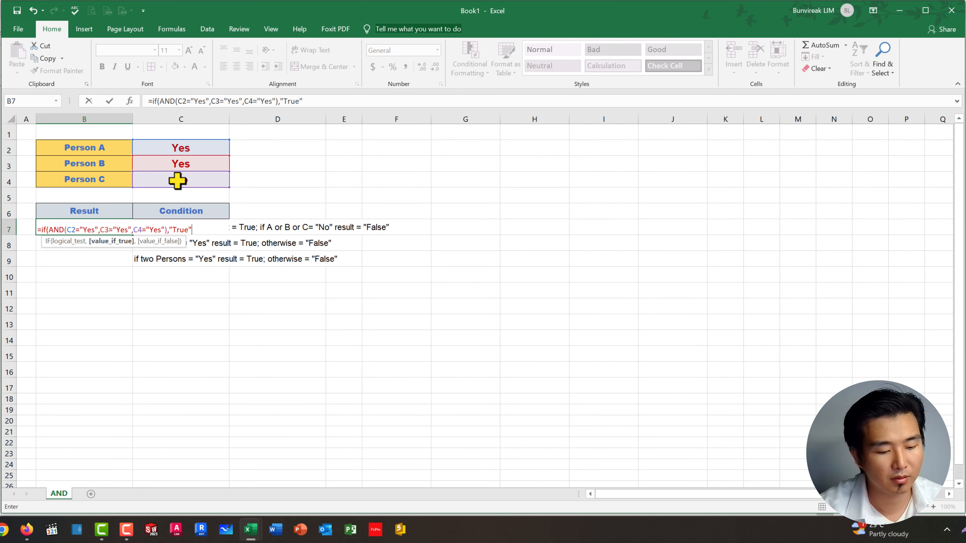
text(,)
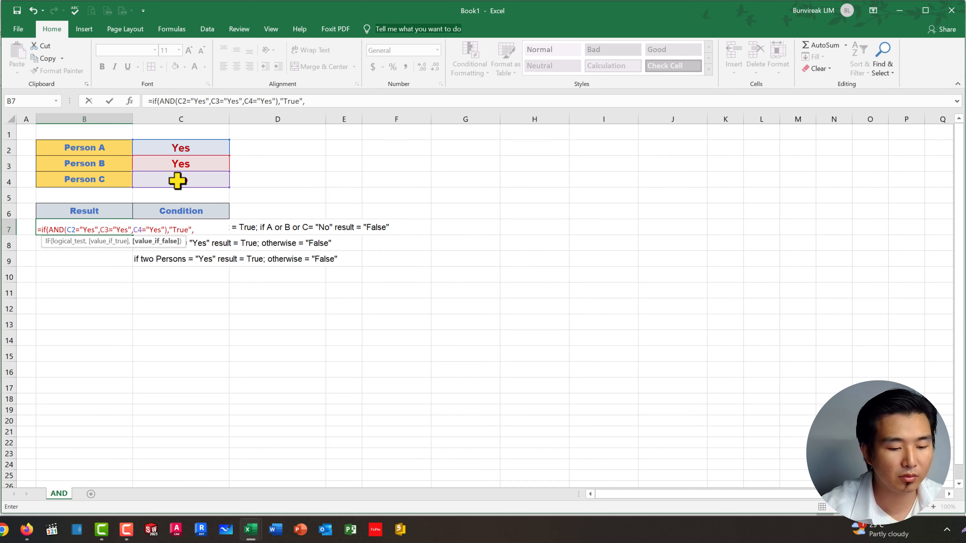
text("False)
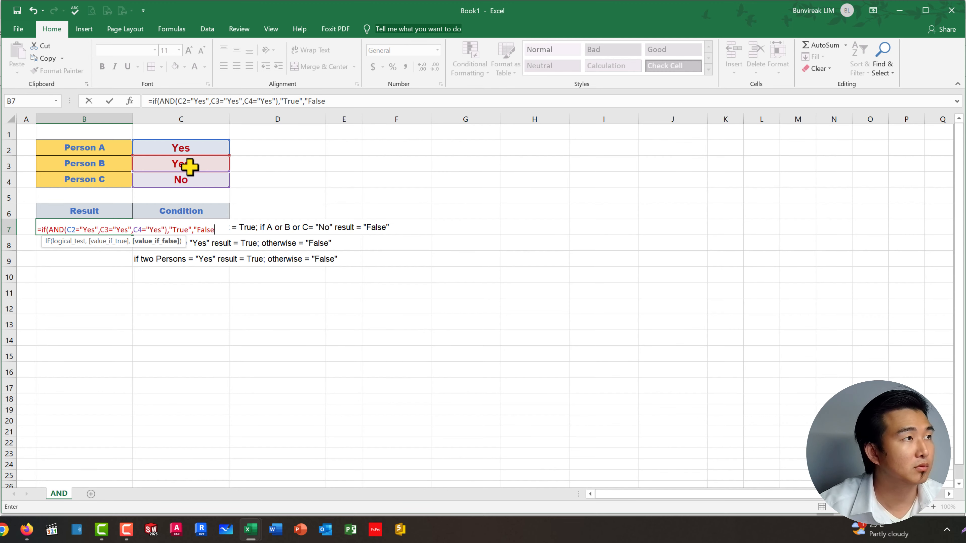
Step: Set "False" as the value-if-false result of the IF formula in B7, close the function and enter the formula
text(")
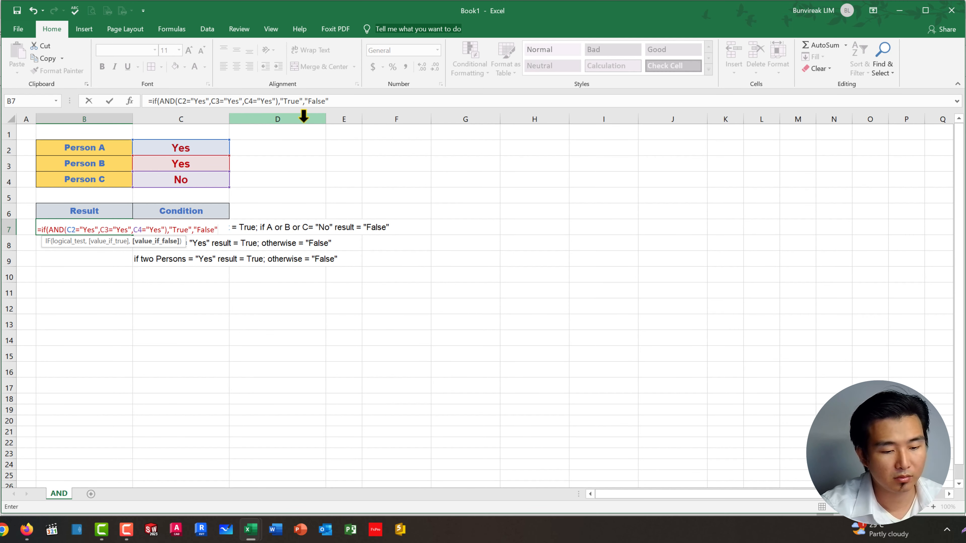
text())
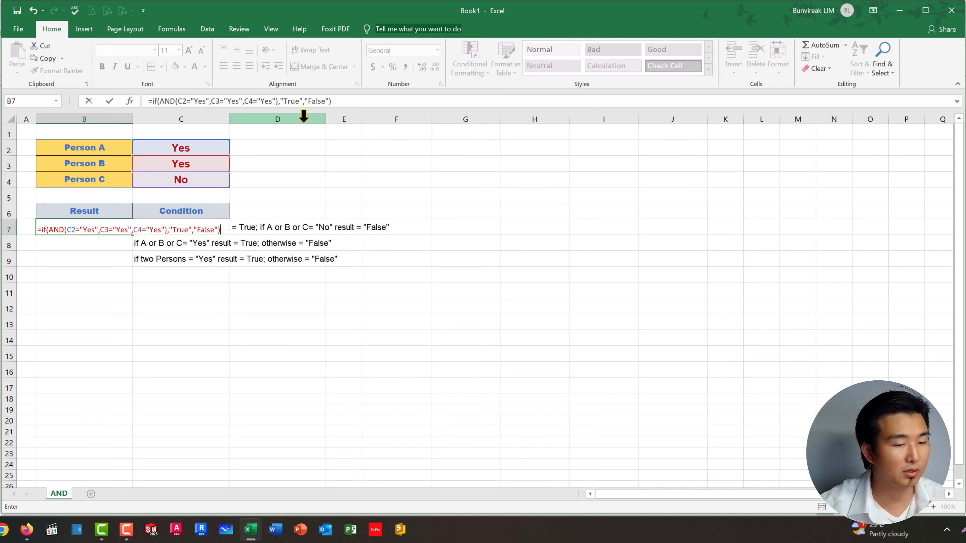
key(Return)
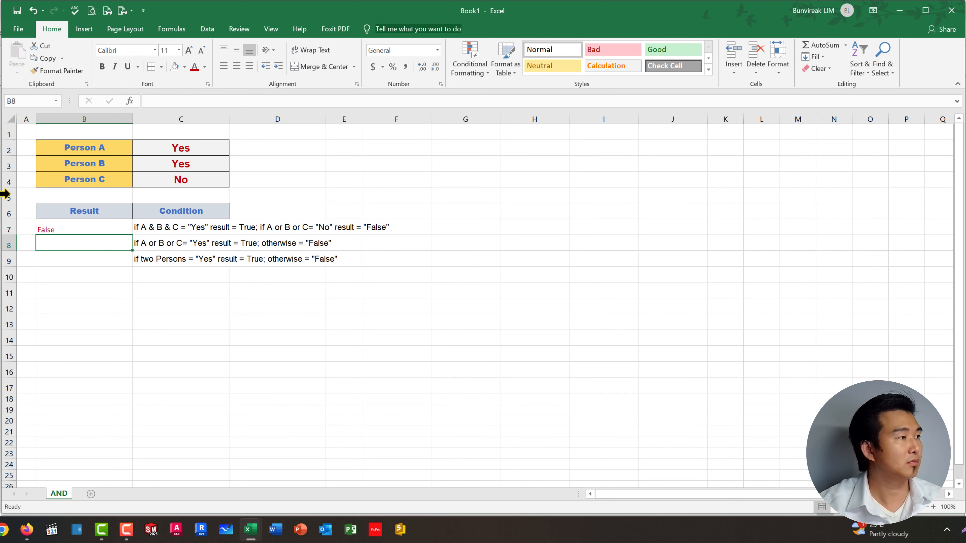
Step: Set Person C's answer in C4 to Yes to test the formula in B7
click(206, 180)
text(Yes)
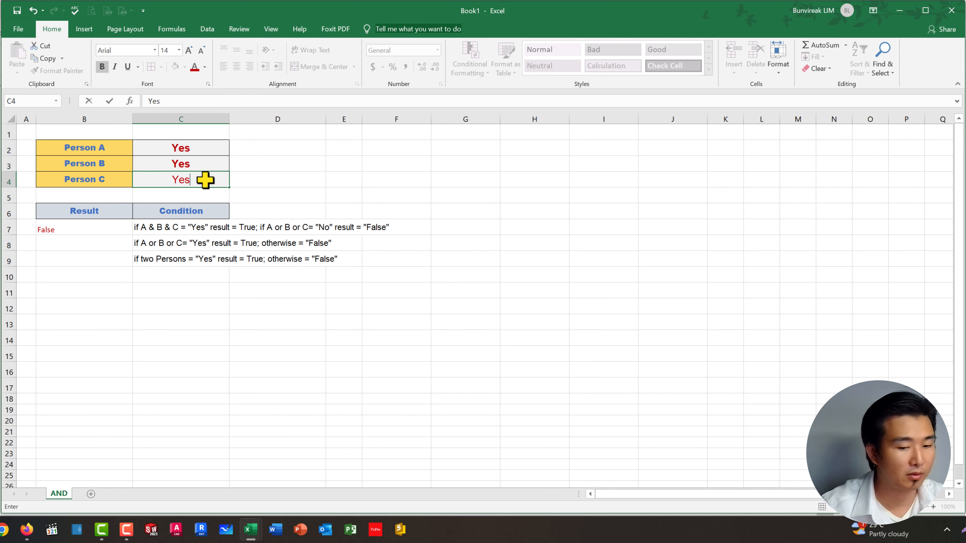
key(Return)
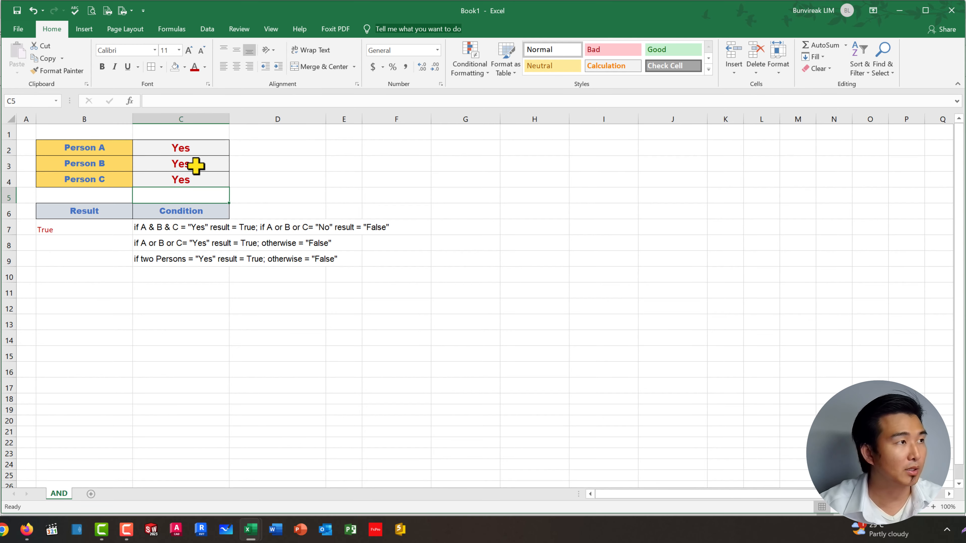
Step: Set the answers of Person B, Person A and Person C in C2:C4 to No
click(196, 165)
text(No)
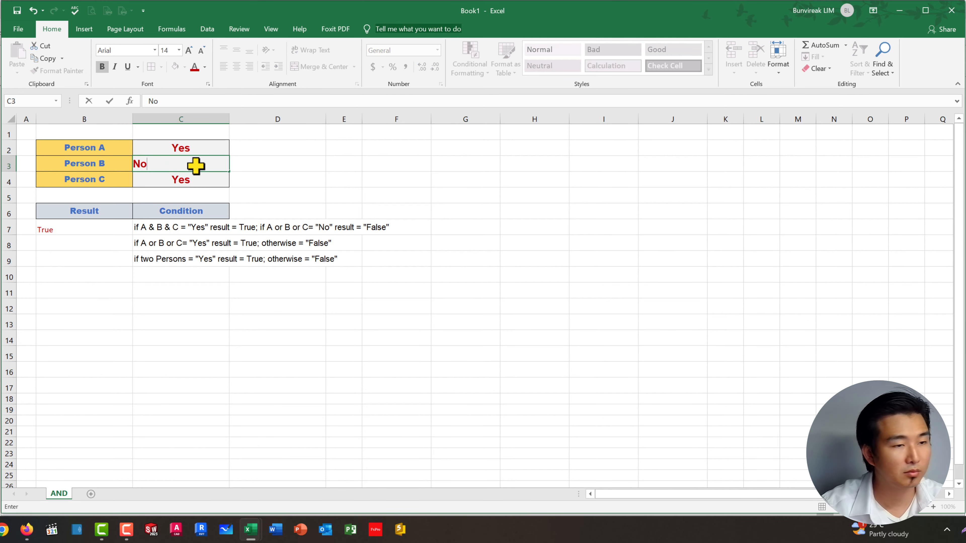
key(Return)
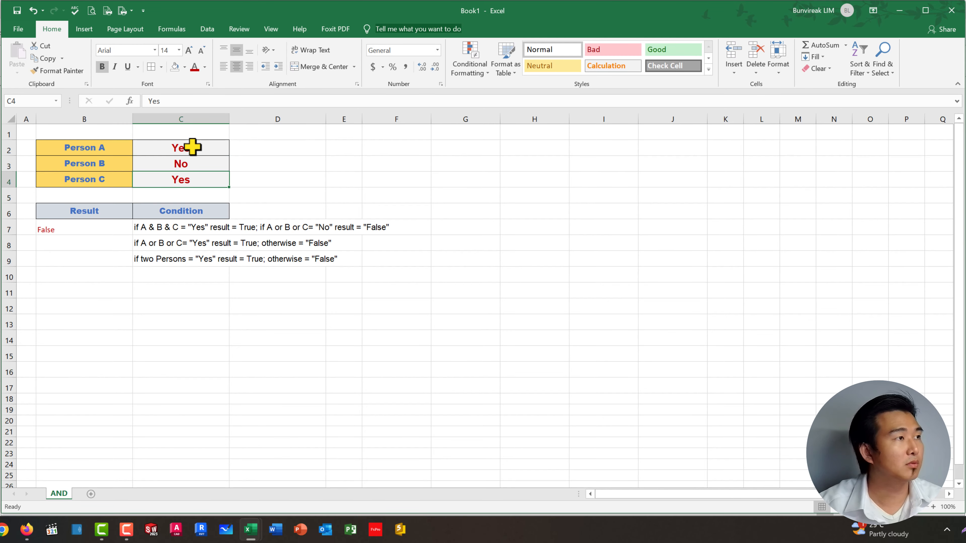
click(192, 147)
text(No)
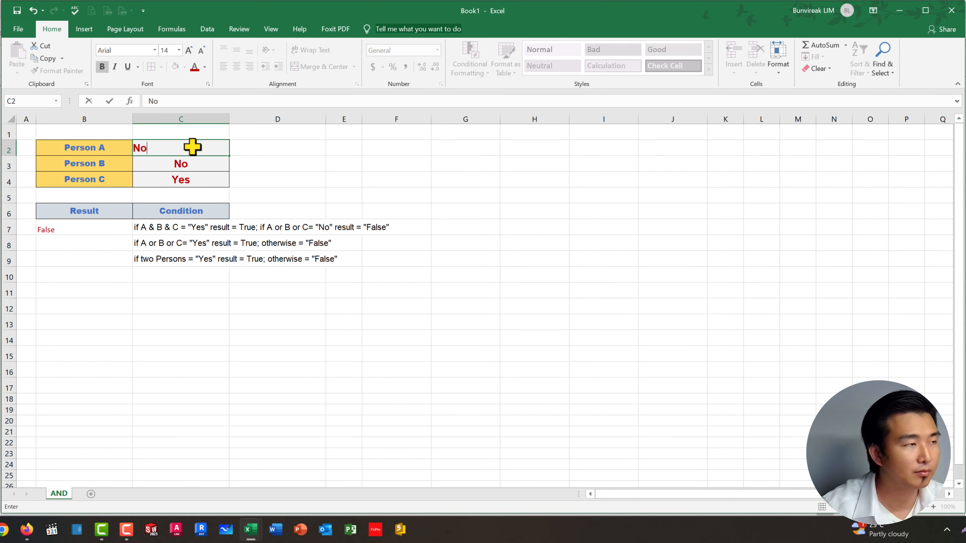
key(Return)
key(Return)
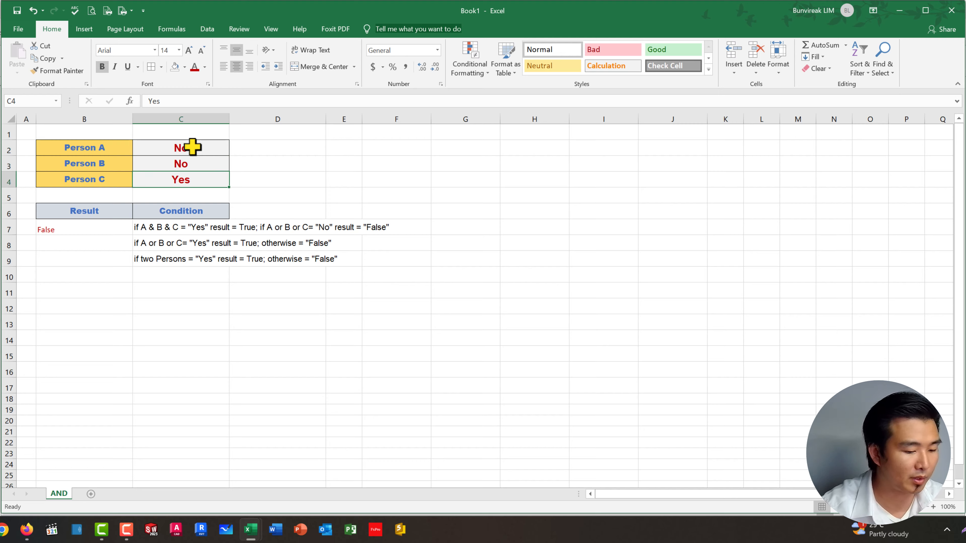
text(No)
key(Return)
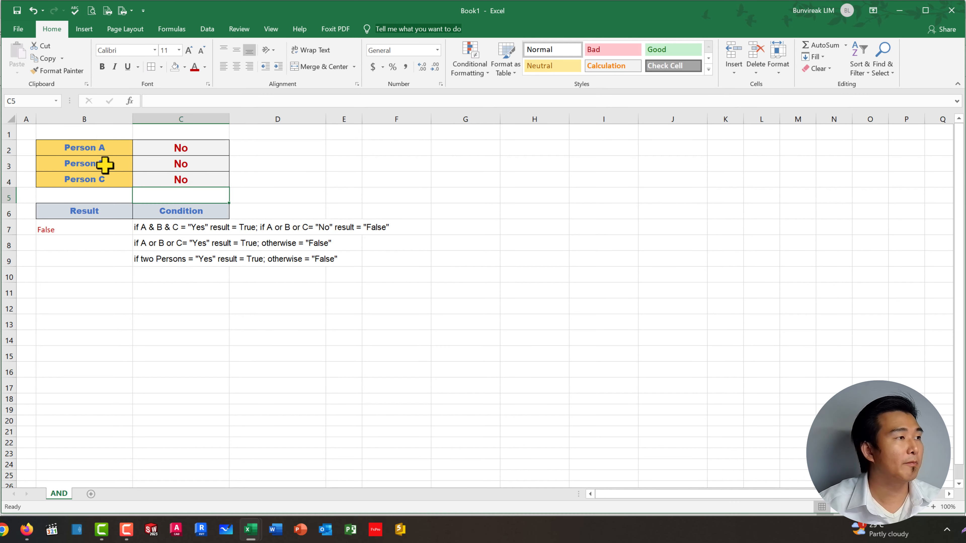
Step: Examine the second condition's wording in C8 and the three persons' answers in C2:C4
click(153, 341)
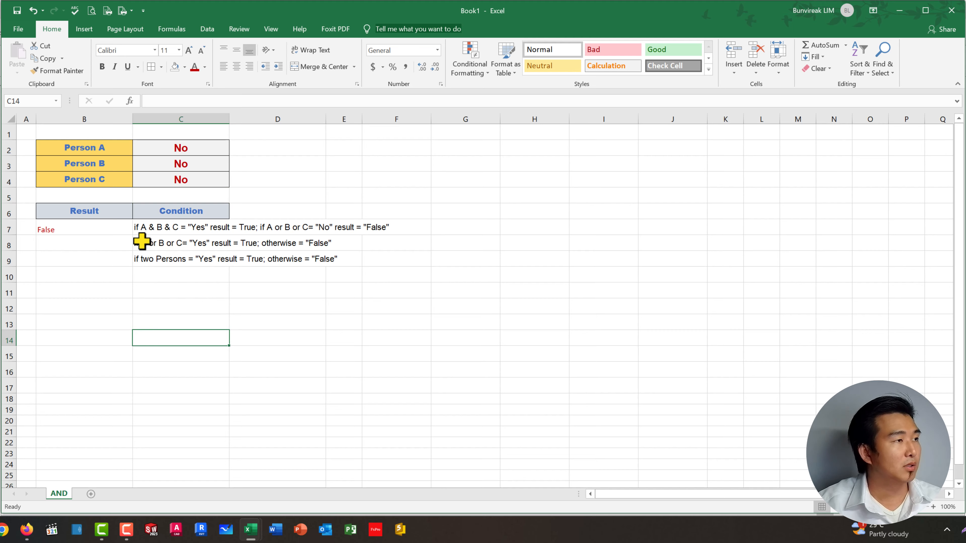
click(154, 243)
click(329, 334)
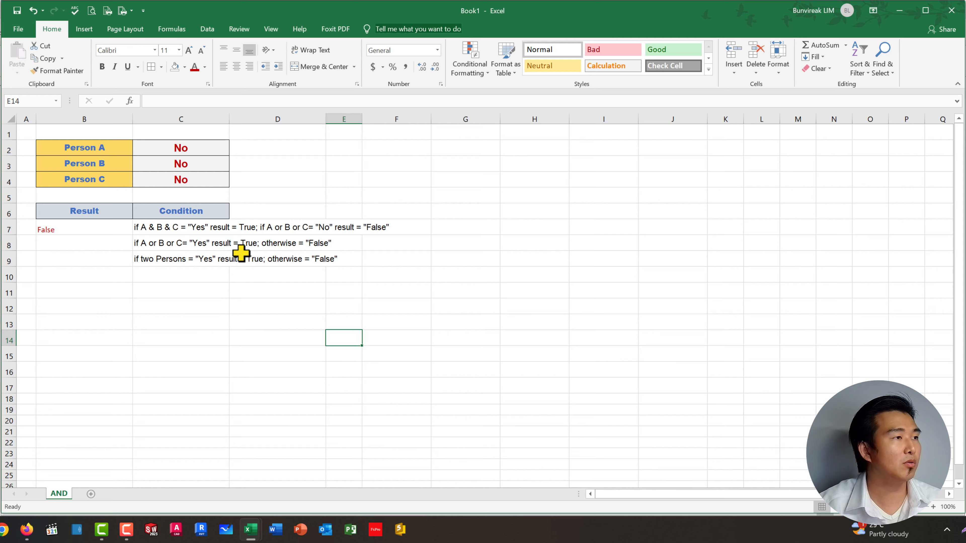
click(251, 246)
click(296, 308)
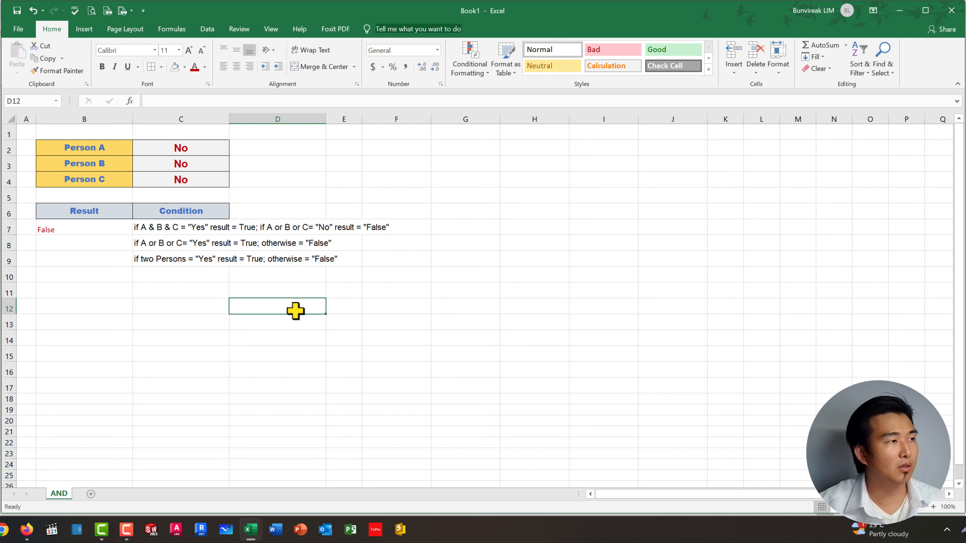
click(190, 149)
drag(189, 150, 190, 179)
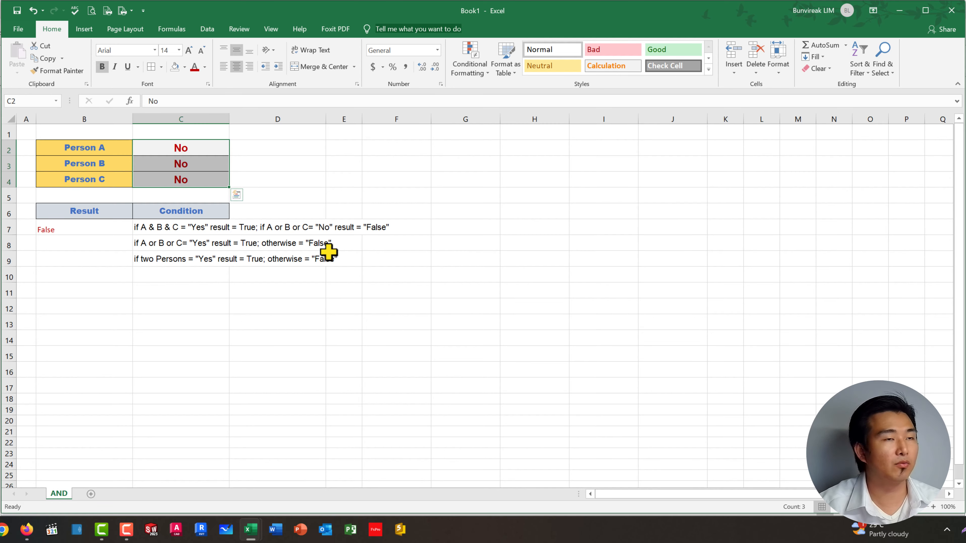
Step: Start an IF formula in B8 with a nested OR function as its logical test
click(67, 237)
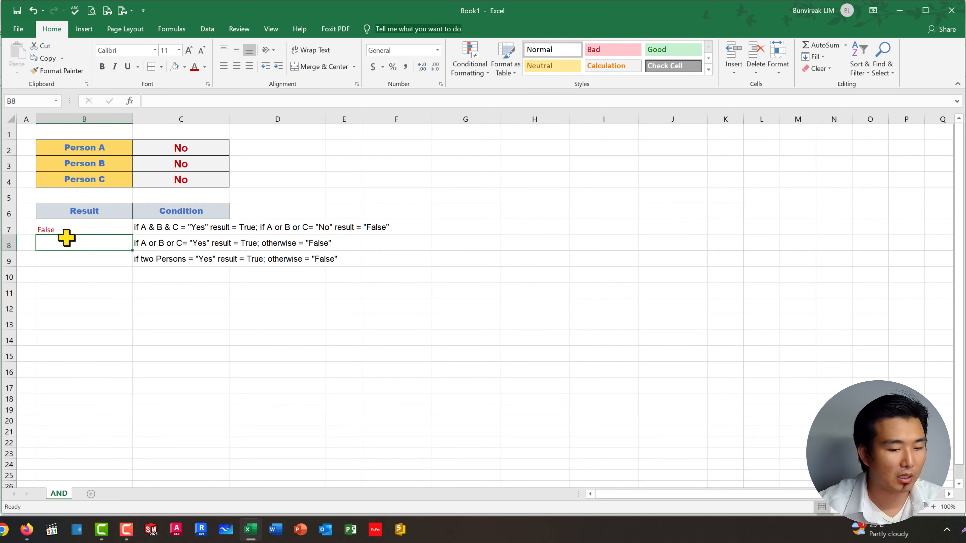
text(=fi)
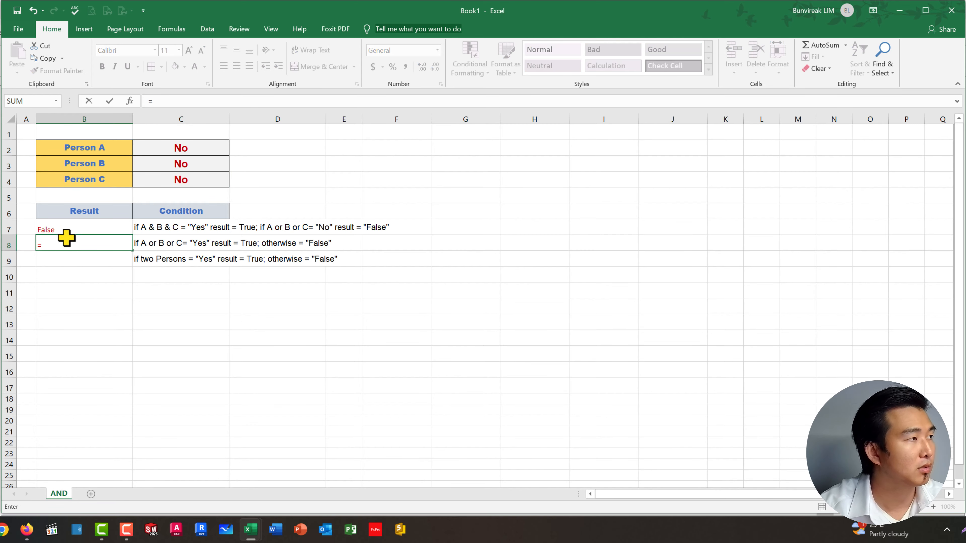
key(BackSpace)
key(BackSpace)
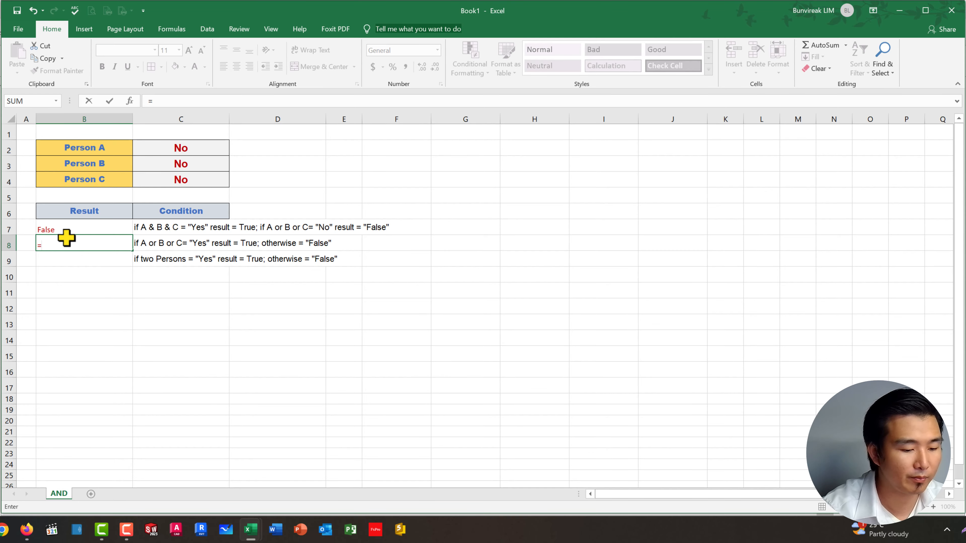
text(if()
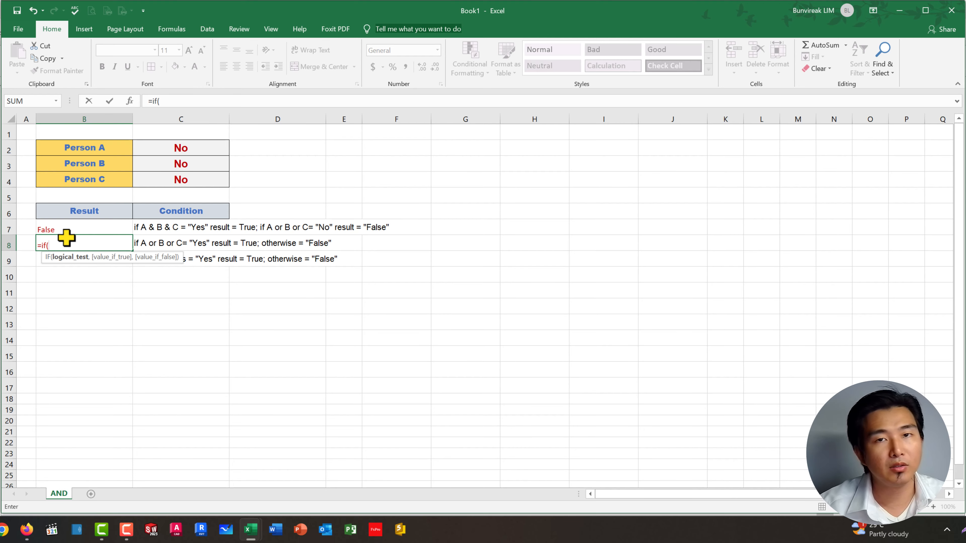
text(OR)
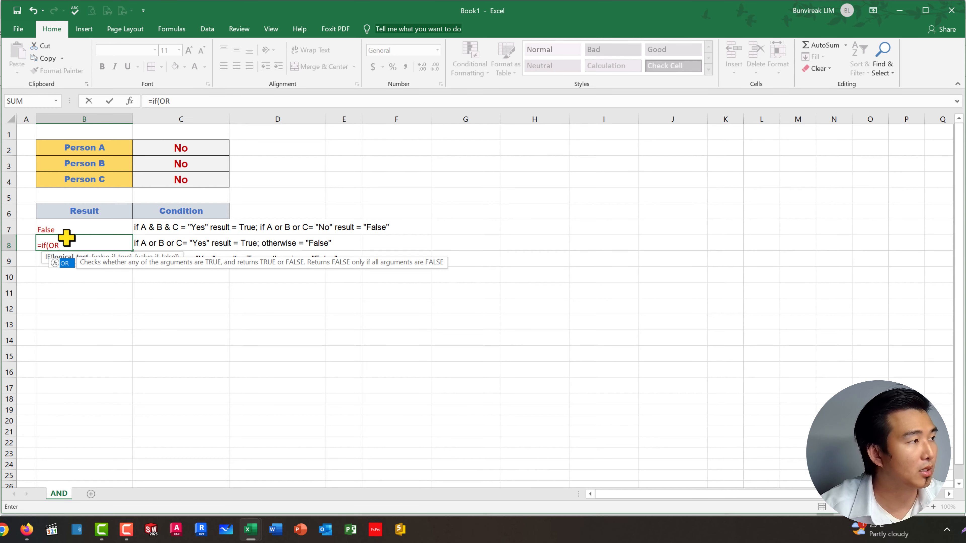
text(()
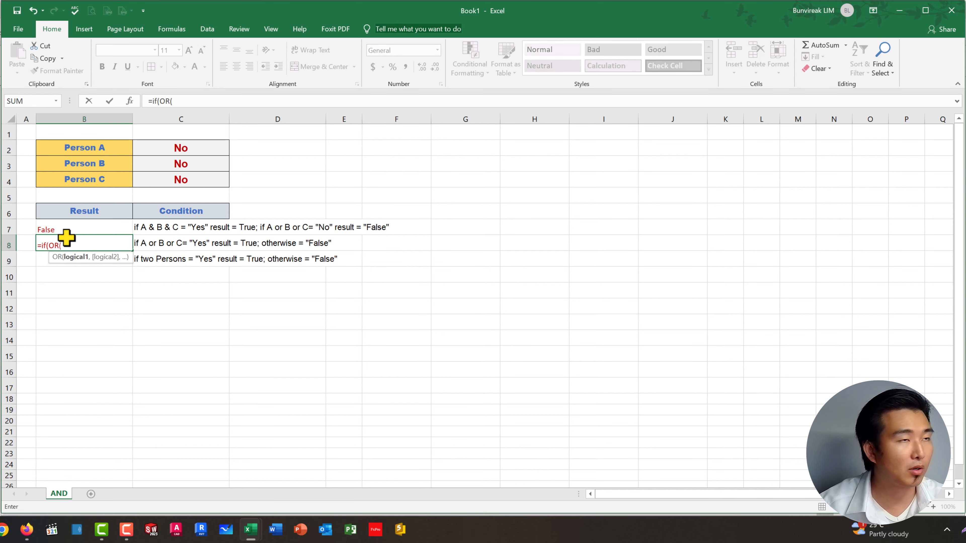
Step: Add C2="Yes" as the first condition of the OR function in B8, followed by a comma
click(168, 148)
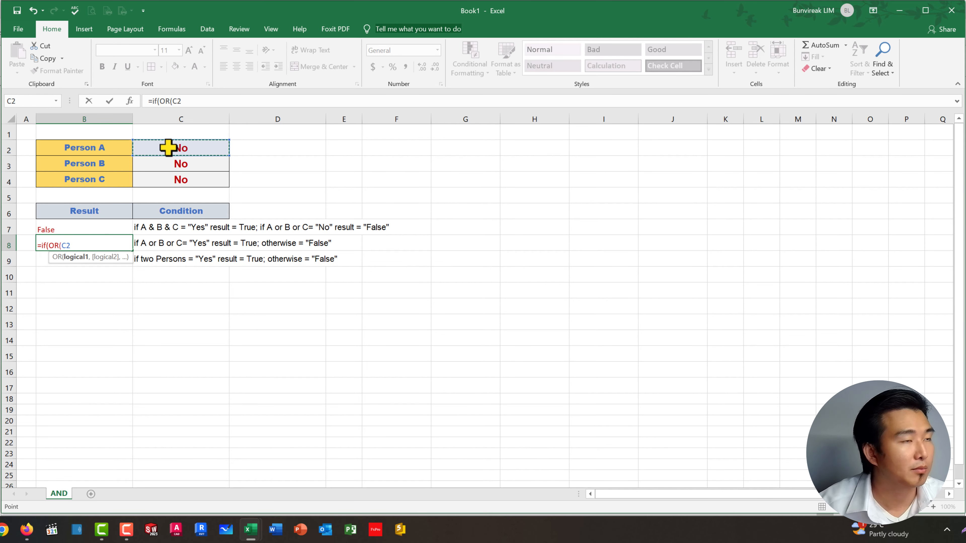
text(=")
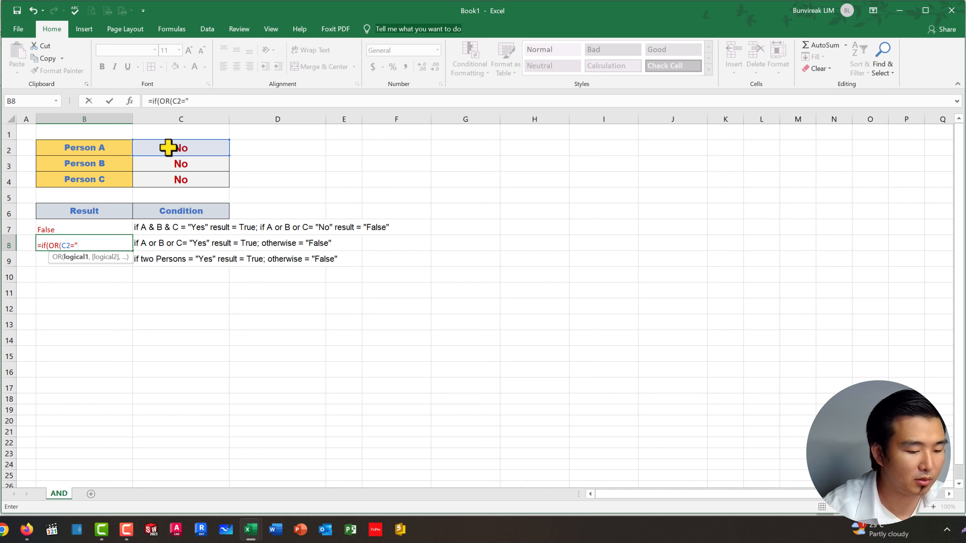
text(Yes)
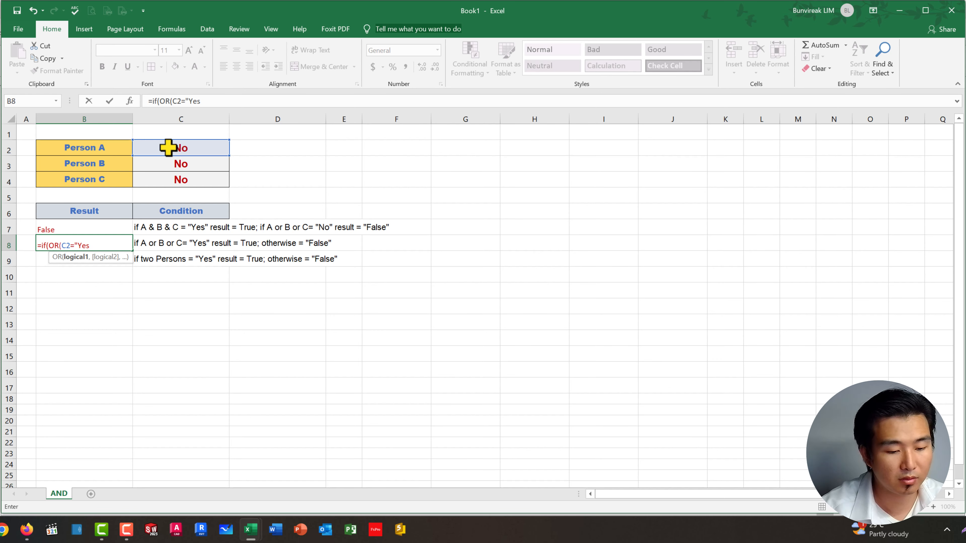
text(")
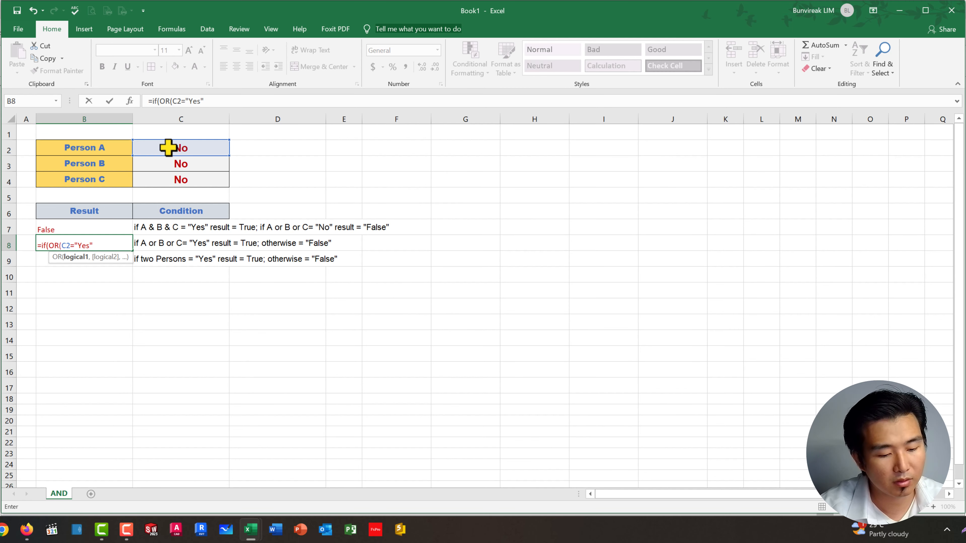
text(,)
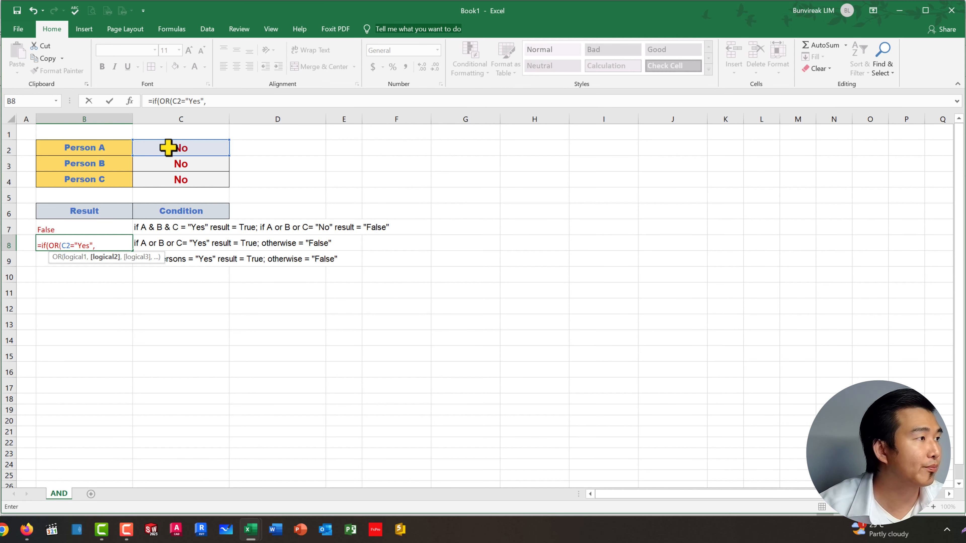
Step: Add C3="Yes" as the second condition of the OR function in B8, followed by a comma
click(179, 161)
text(="Ye)
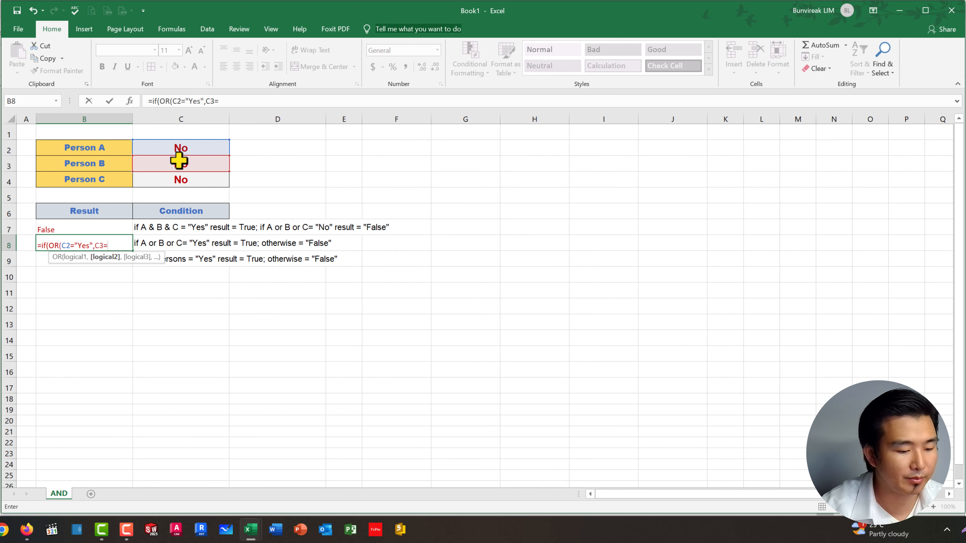
text(s")
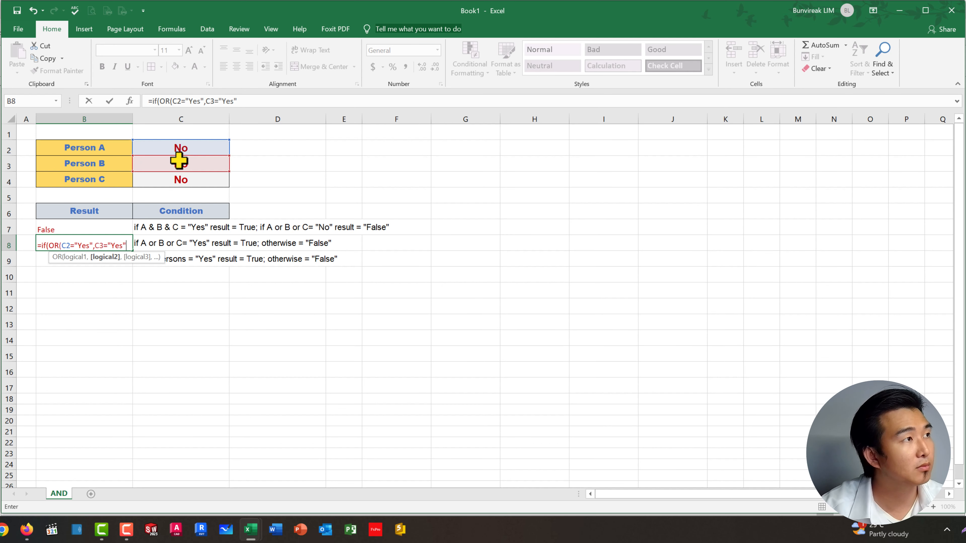
text(,)
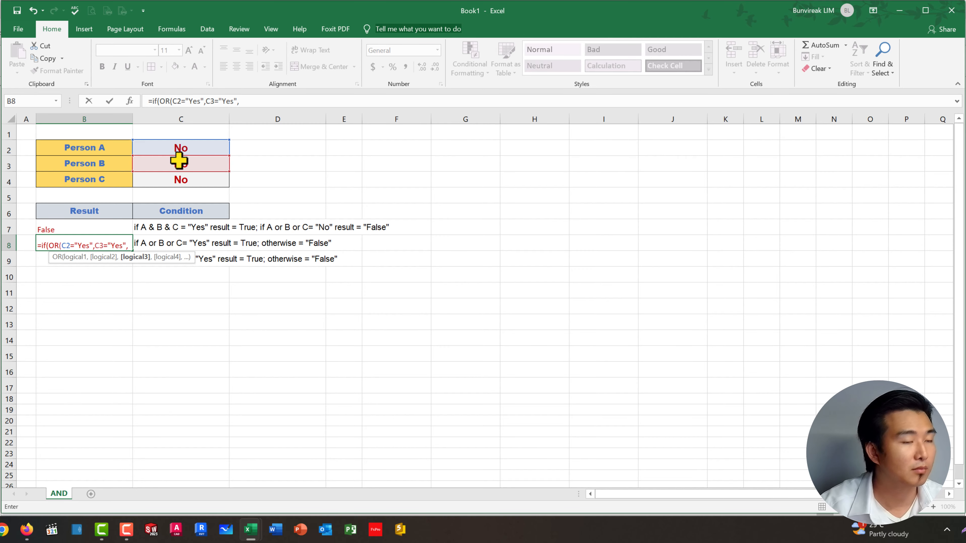
Step: Add C4="Yes" as the third OR condition in B8 and close the OR function, followed by a comma
click(185, 182)
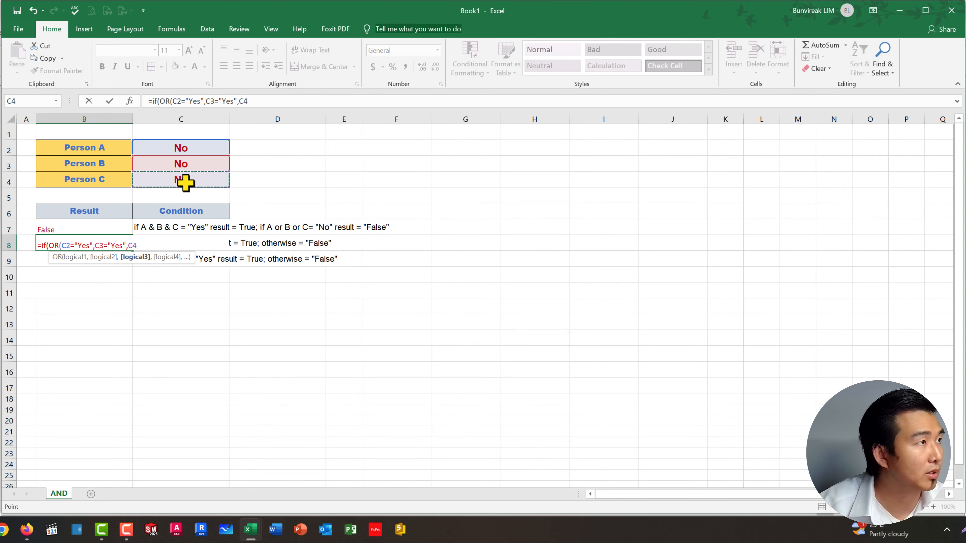
text(="Yes)
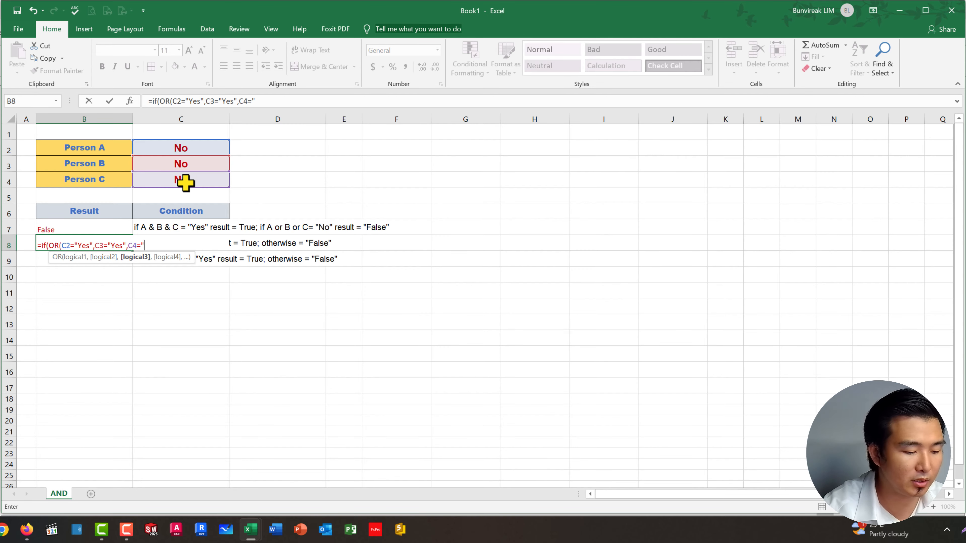
text(")
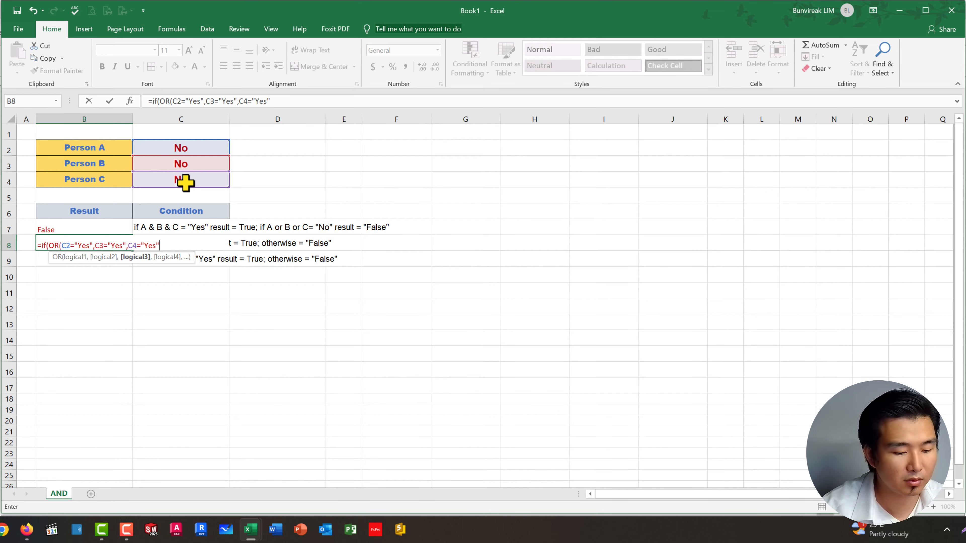
text())
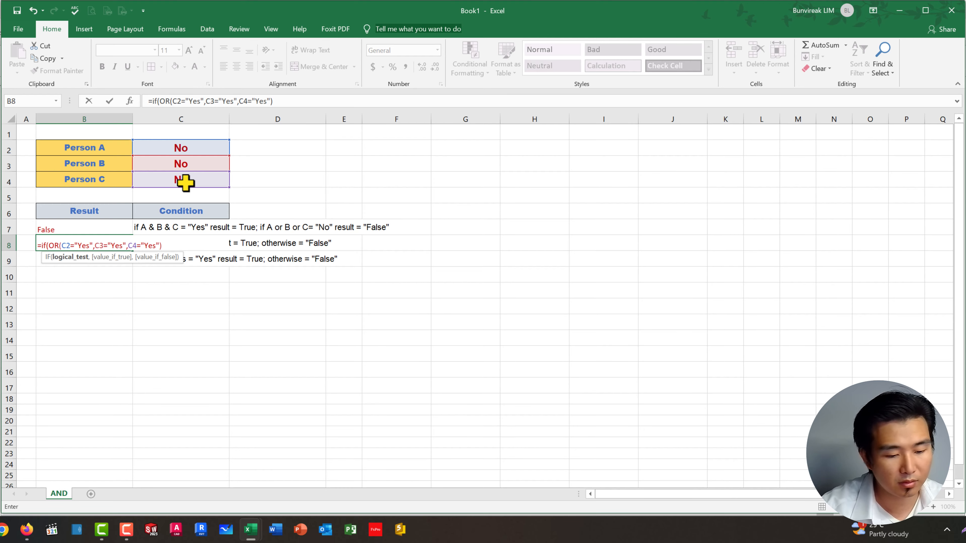
text(,)
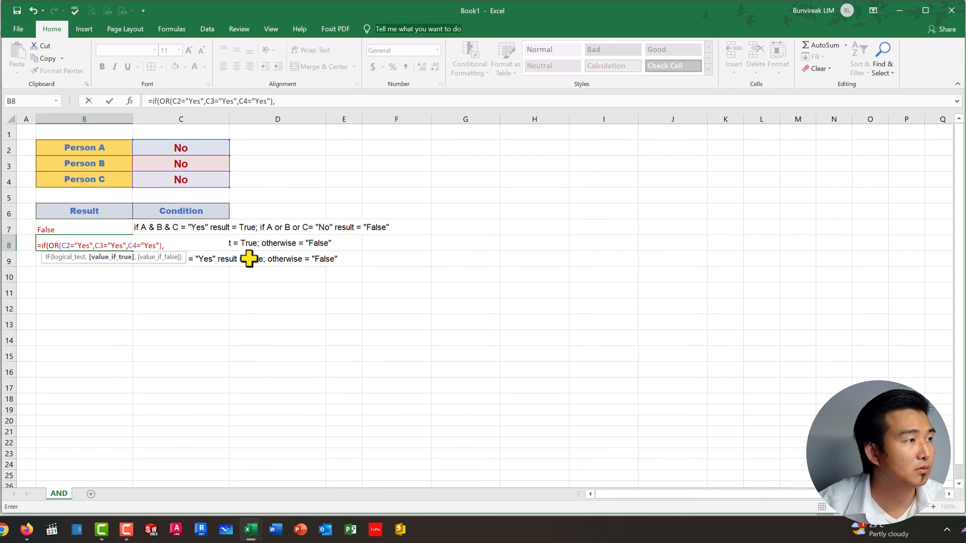
text(")
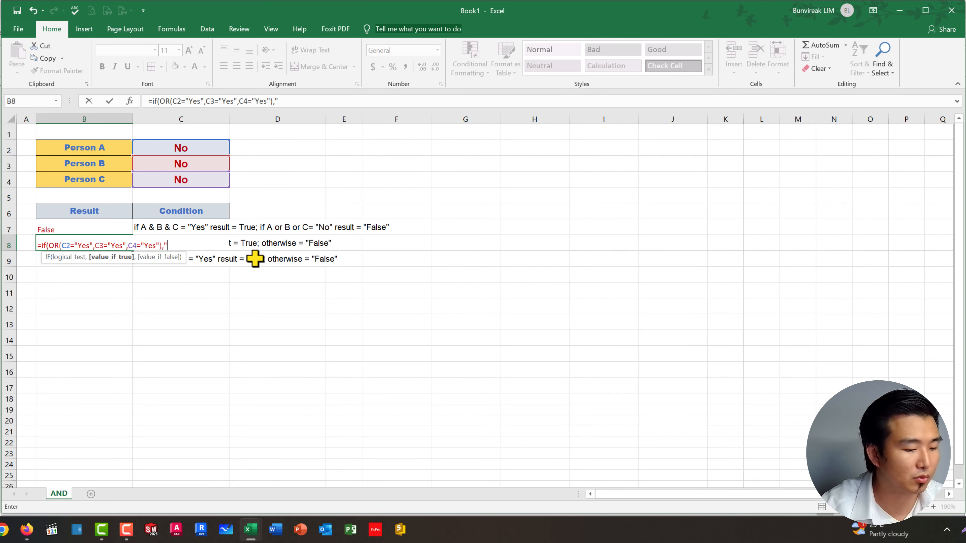
text(Trus)
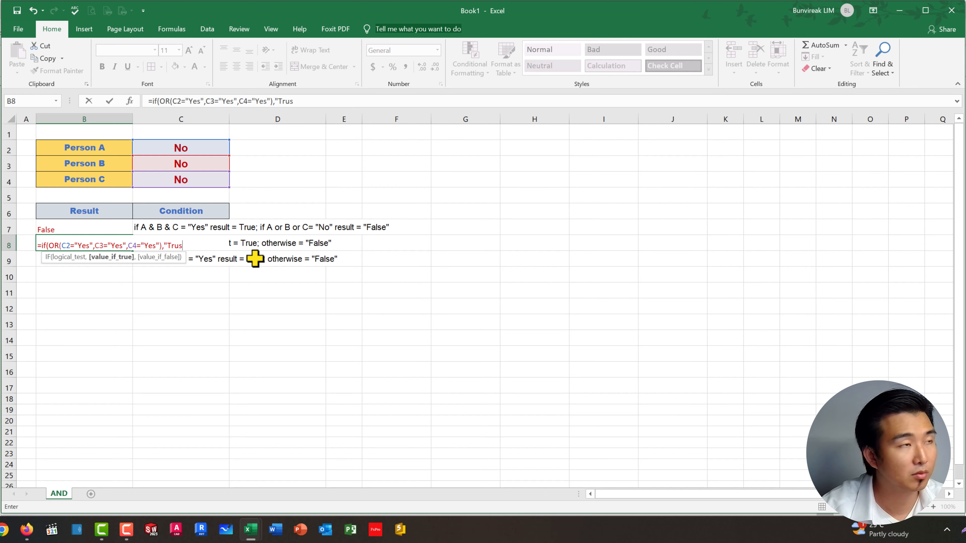
Step: Add "True" as the value-if-true argument of the IF formula in B8, followed by a comma
key(BackSpace)
text(e)
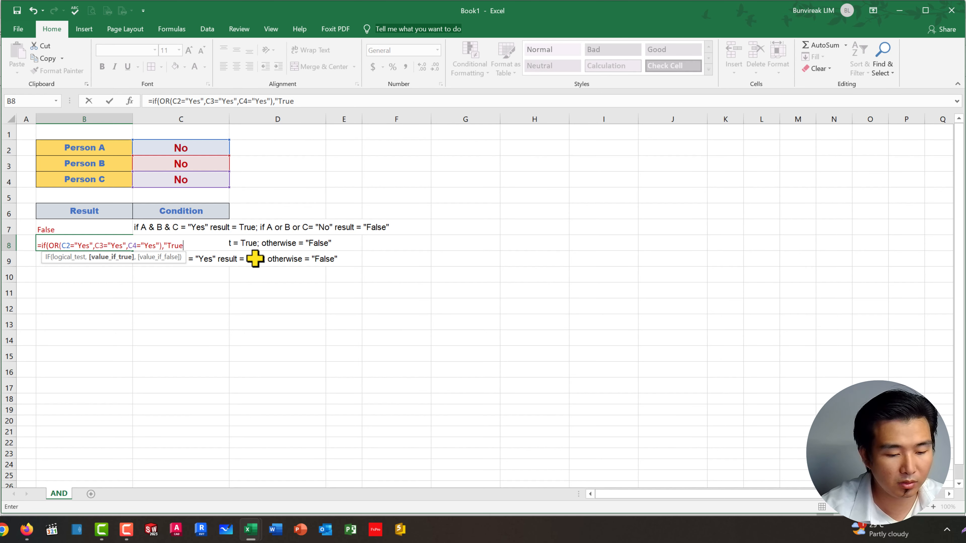
text(",)
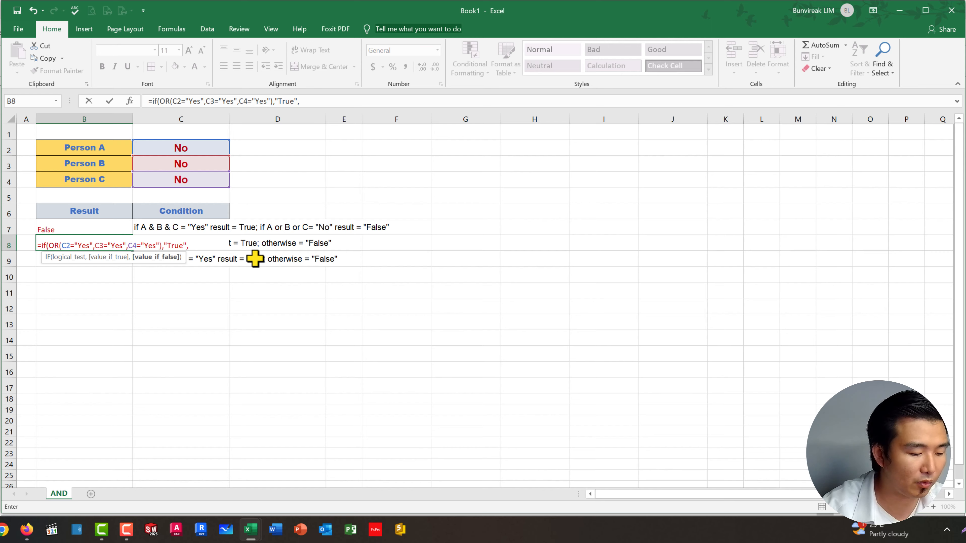
text(F)
Step: Add "False" as the value-if-false argument in B8, close the IF function and enter the formula
key(BackSpace)
text(")
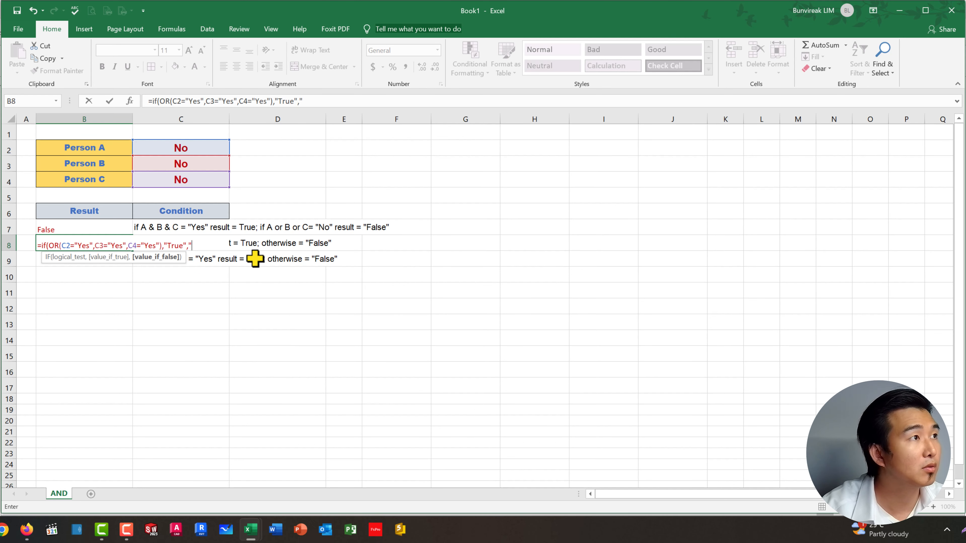
text(Fals)
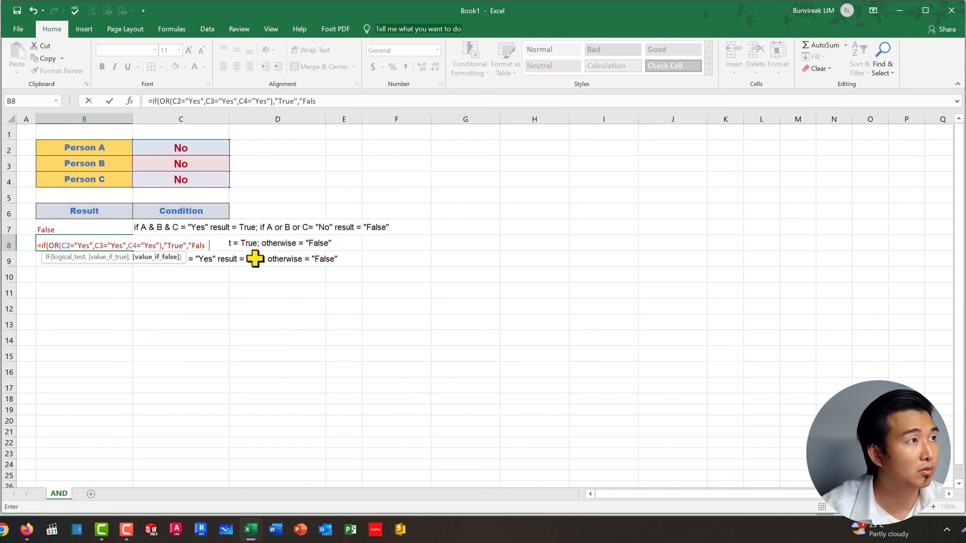
text(e"))
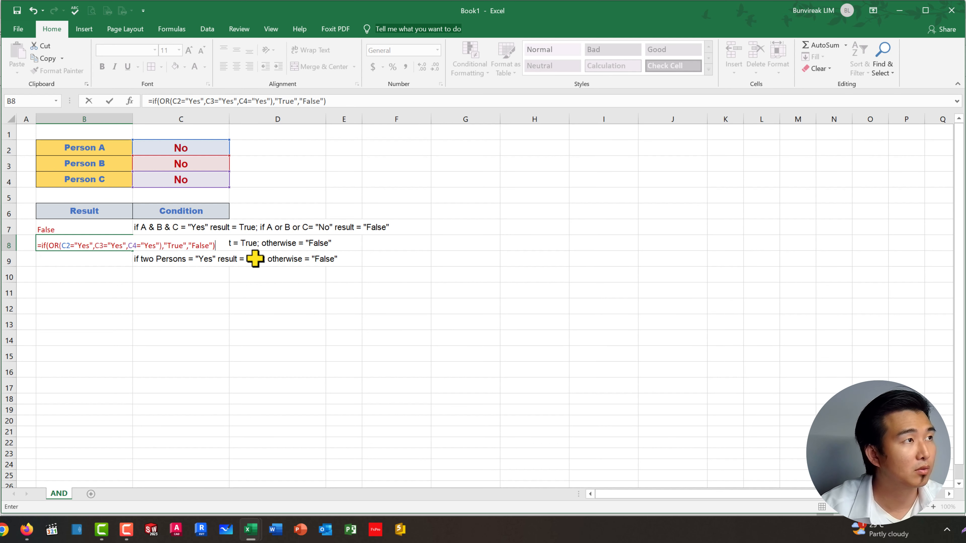
key(Return)
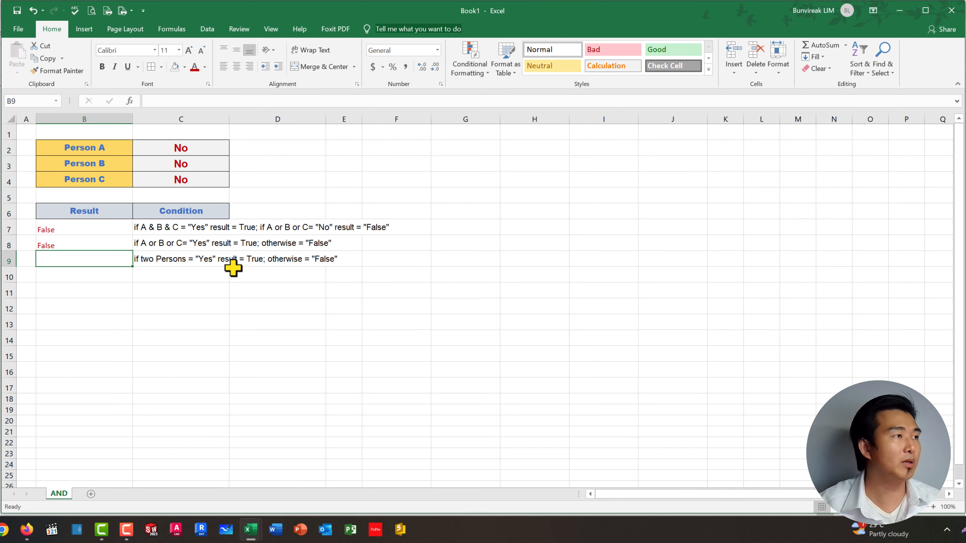
Step: Change Person A's answer in C2 to Yes
click(188, 148)
text(Yea)
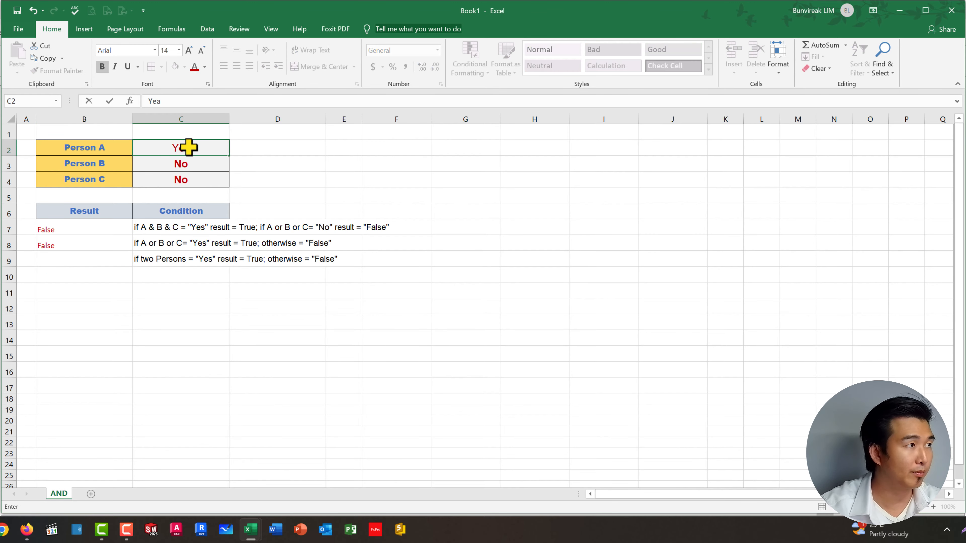
key(BackSpace)
text(s)
key(Return)
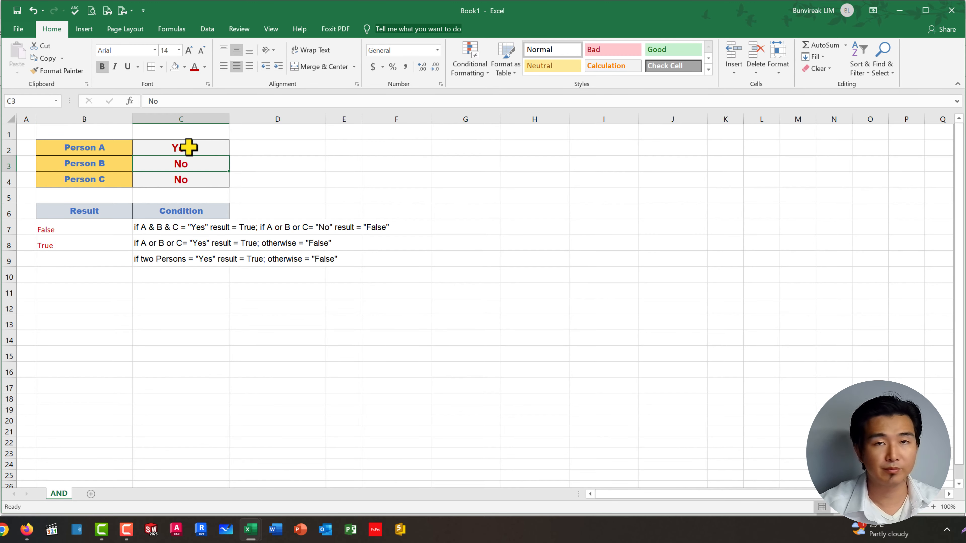
Step: Change the answers of Person B in C3 and Person C in C4 to Yes
click(189, 148)
click(190, 161)
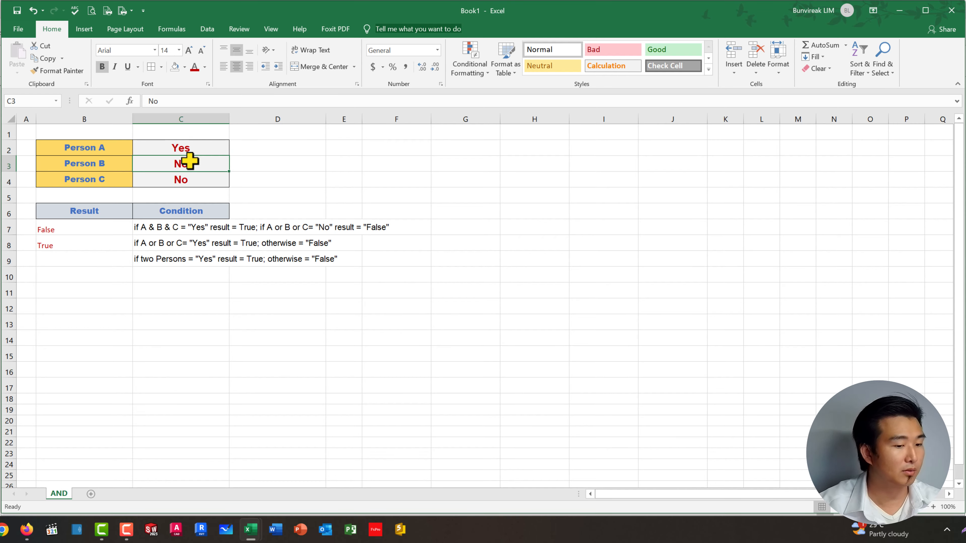
text(Yes)
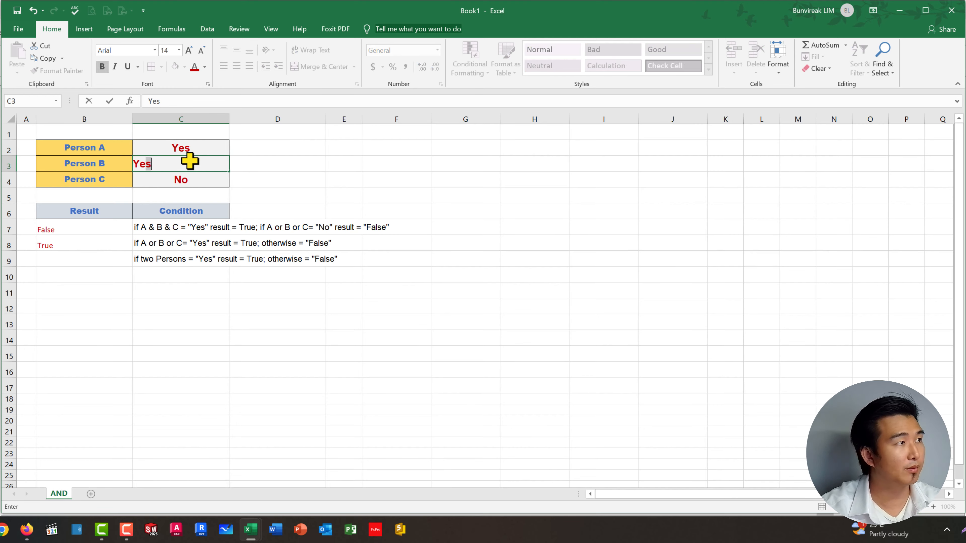
key(Return)
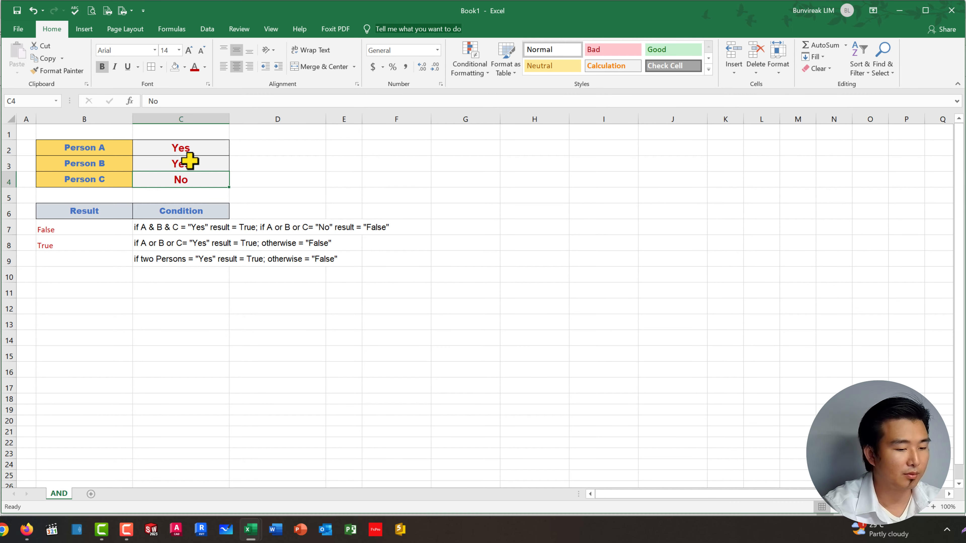
text(Yes)
key(Return)
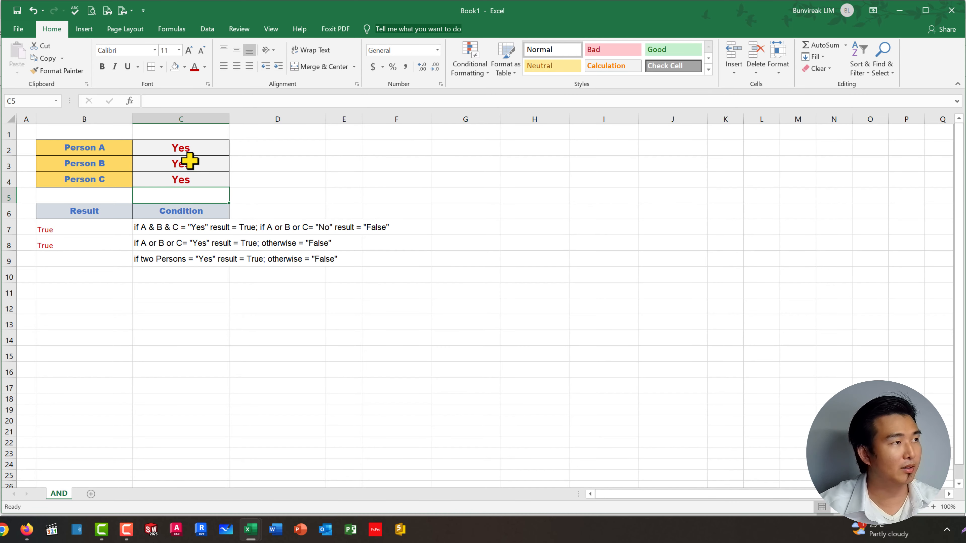
Step: Change Person B's answer in C3 to No
click(184, 166)
text(N)
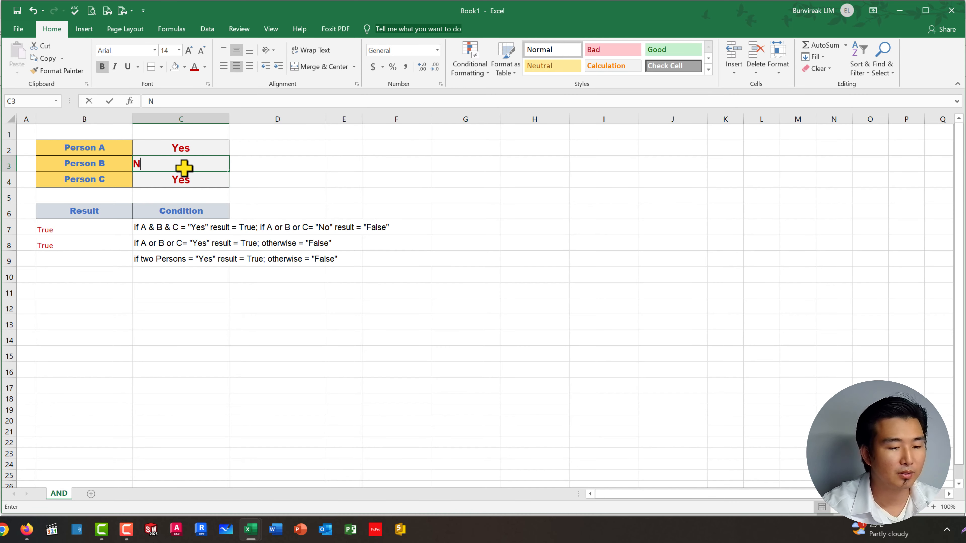
text(o)
key(Return)
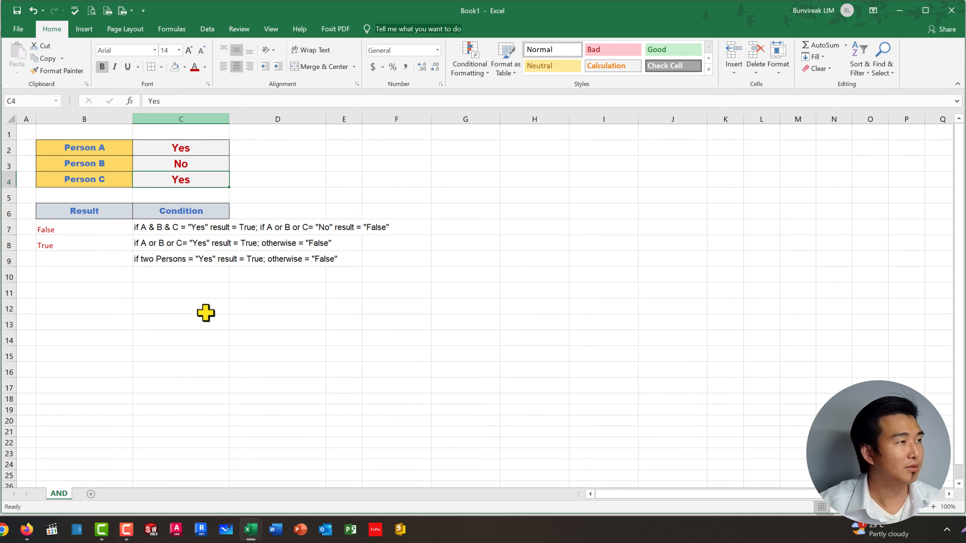
Step: Review the written conditions in C7:C9 against the three persons' answers in C2:C4
click(205, 314)
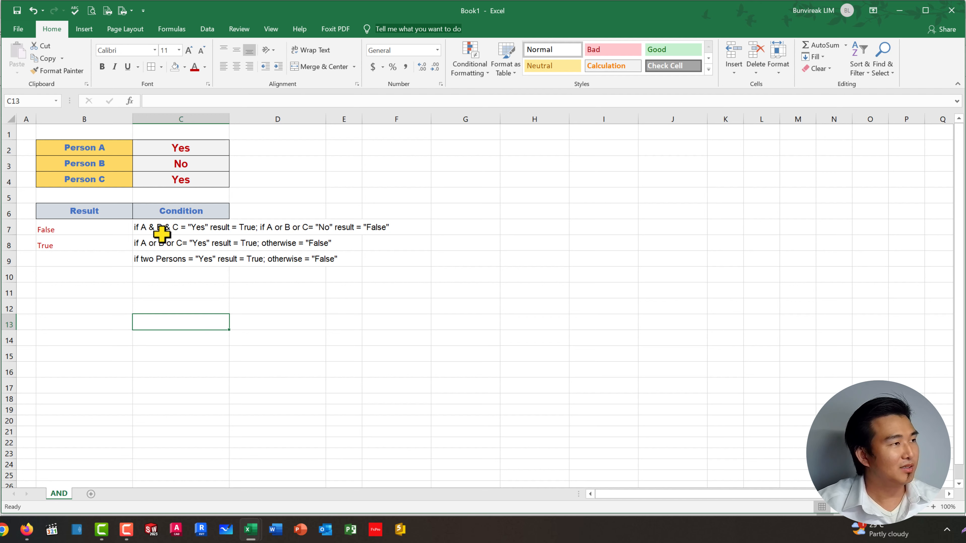
drag(140, 227, 144, 238)
click(166, 278)
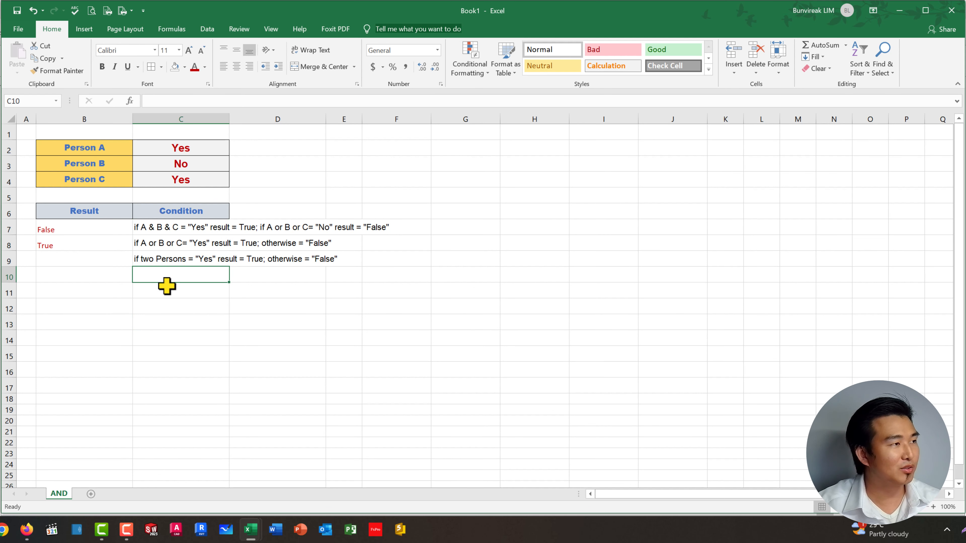
click(156, 260)
click(185, 320)
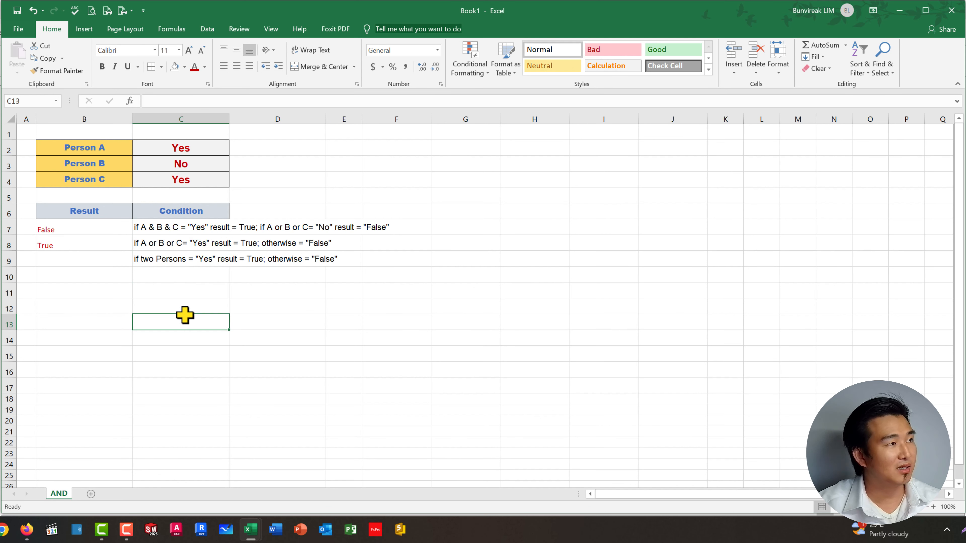
drag(200, 148, 200, 172)
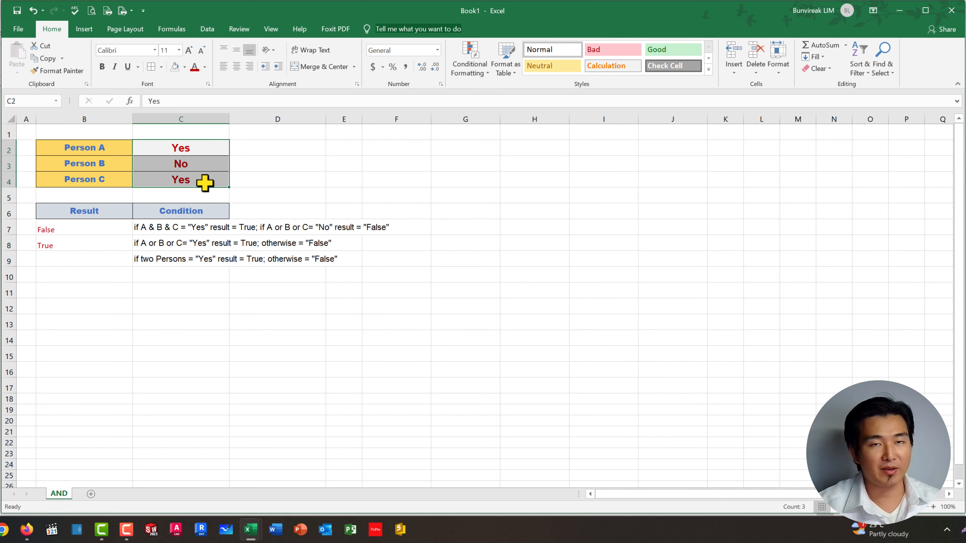
click(232, 290)
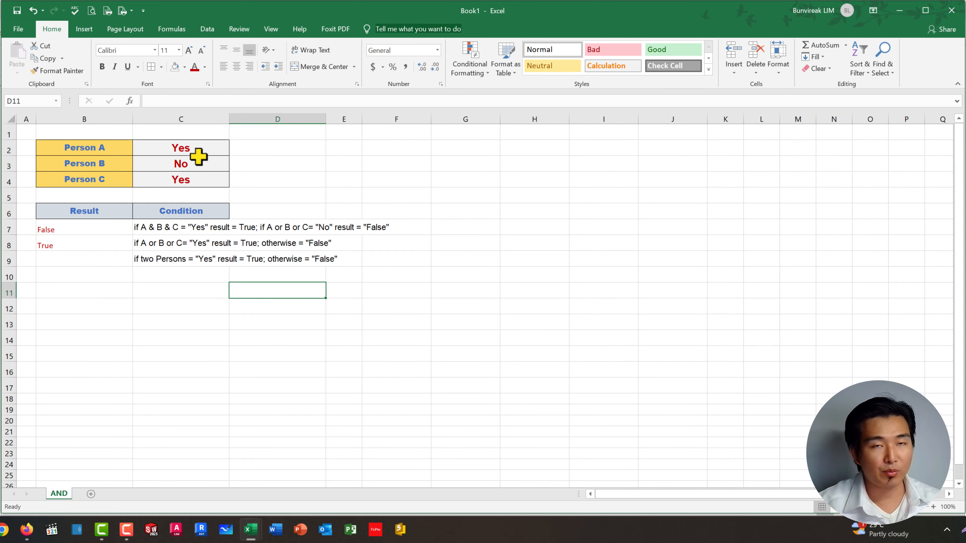
click(448, 329)
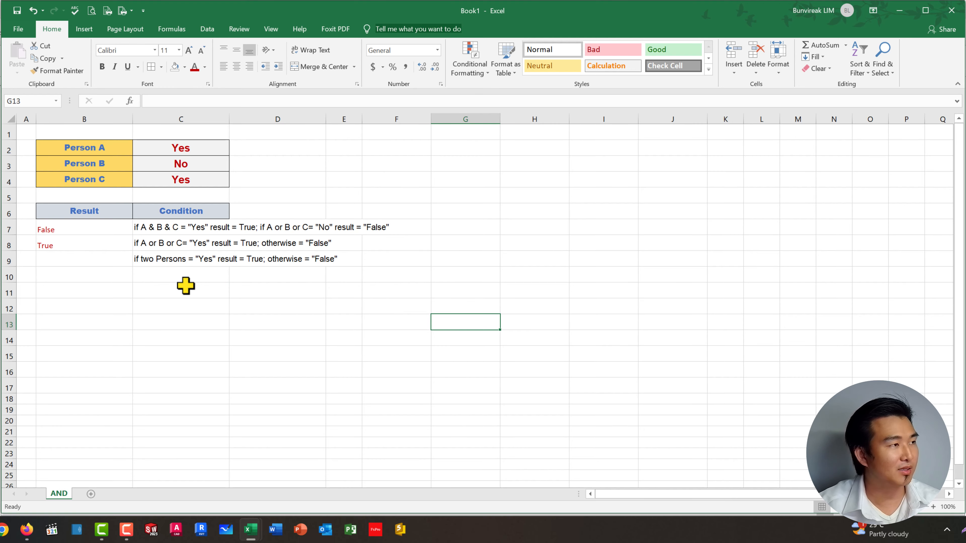
Step: Start an IF formula in B9 for the condition that two persons answer "Yes"
click(57, 266)
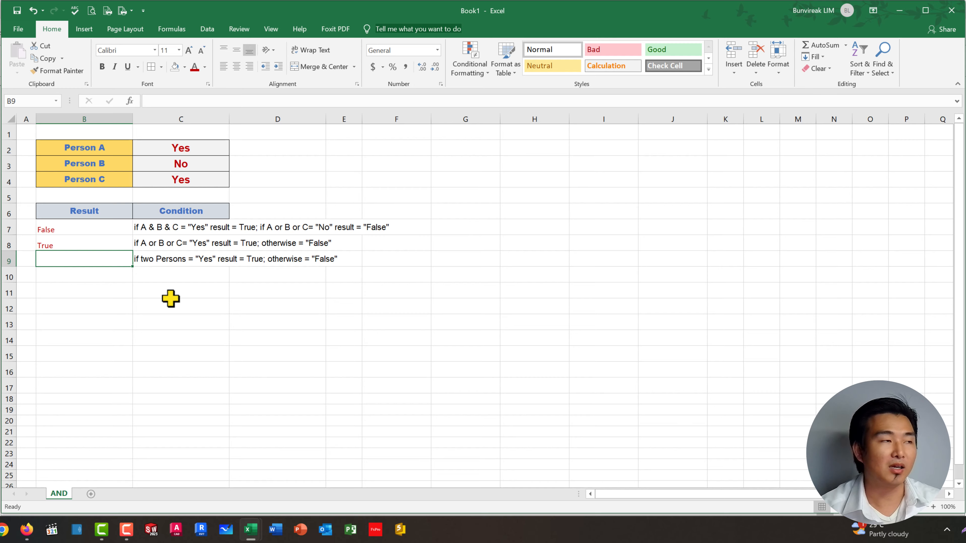
text(=)
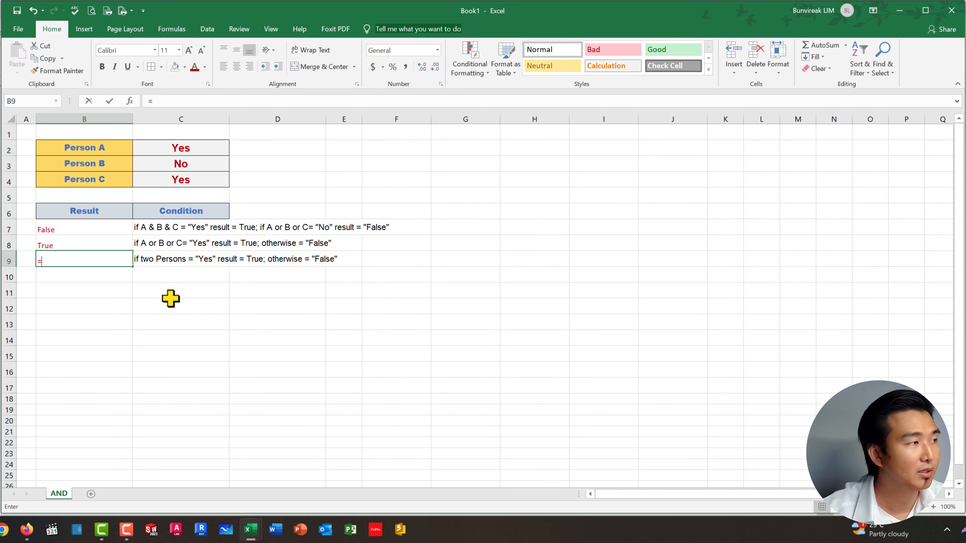
text(If)
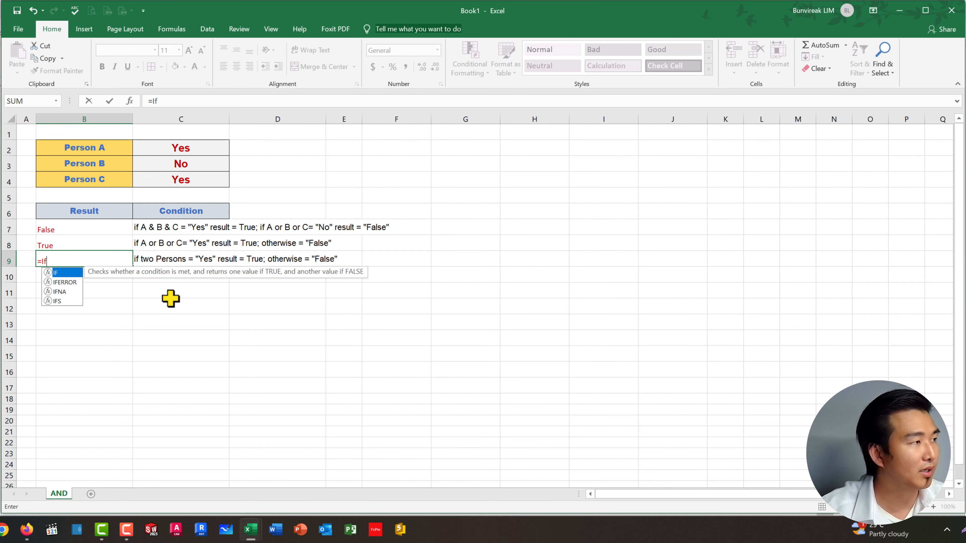
text((d)
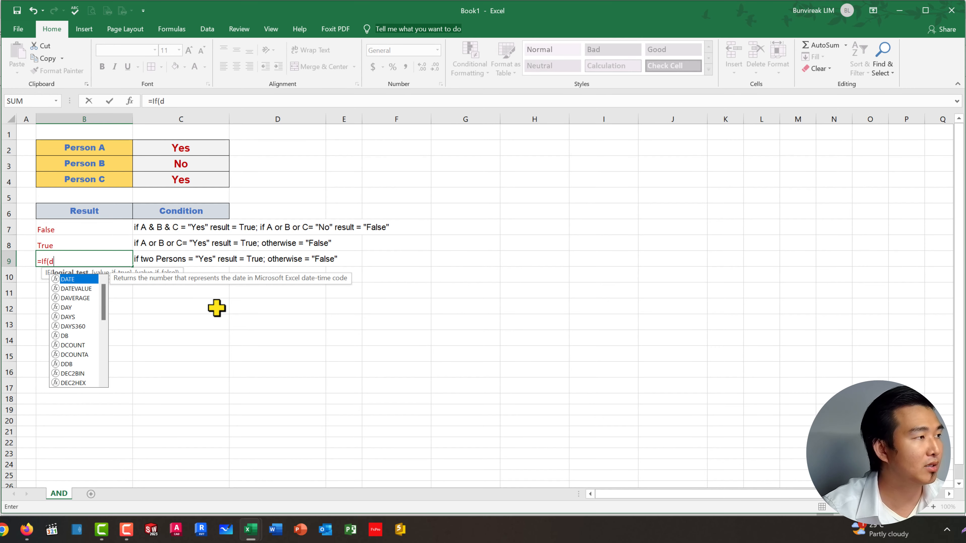
key(BackSpace)
Step: Nest a COUNTIF function as the logical test of the IF formula in B9
text(cou)
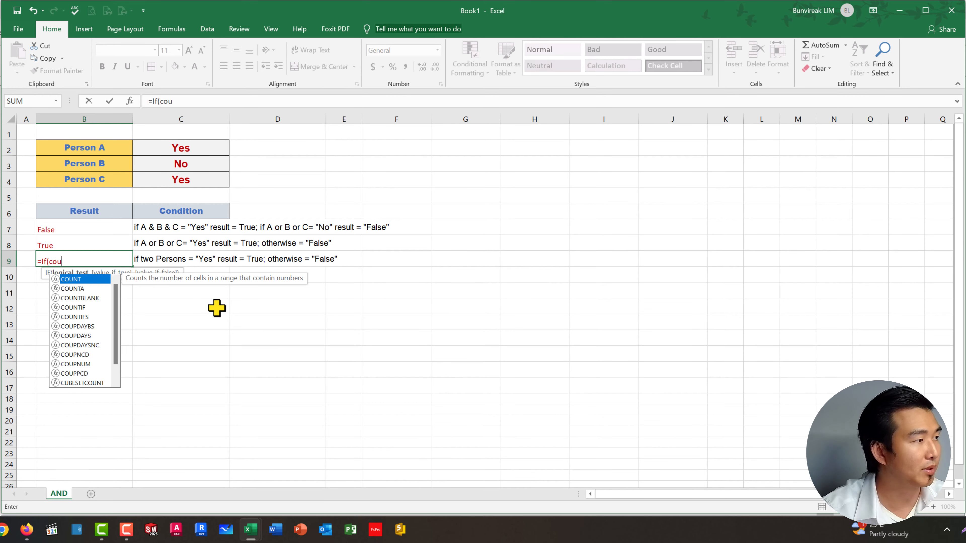
key(Down)
key(Down)
key(Down)
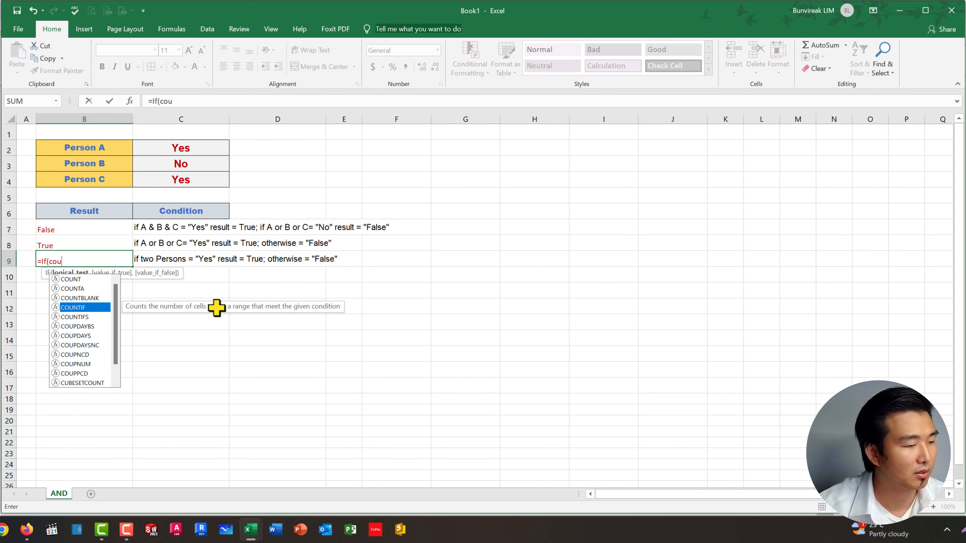
key(Escape)
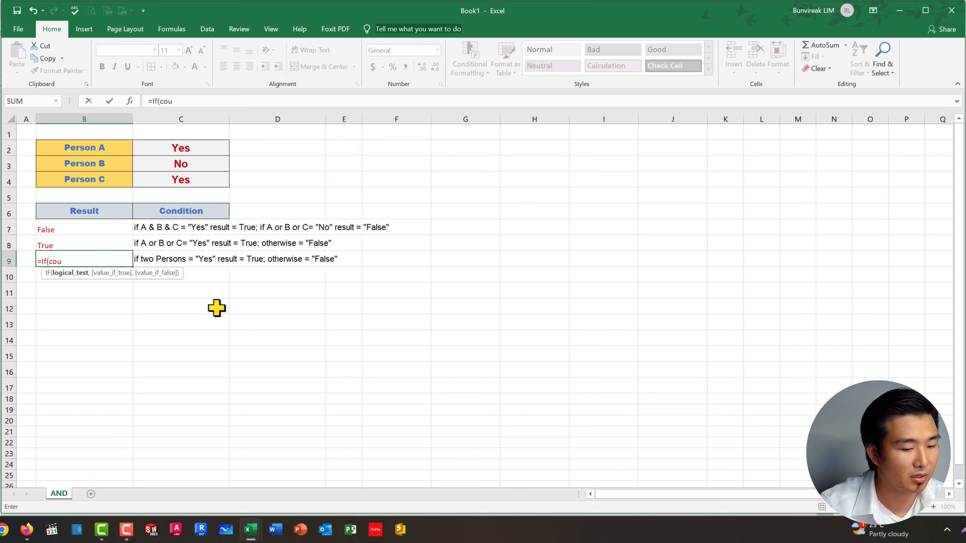
text(N)
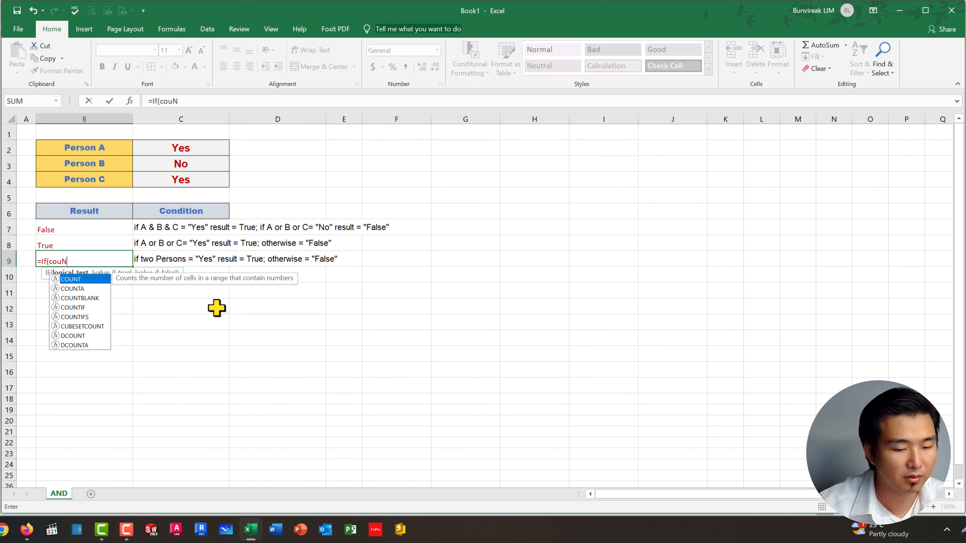
key(Down)
key(Down)
key(Down)
key(Tab)
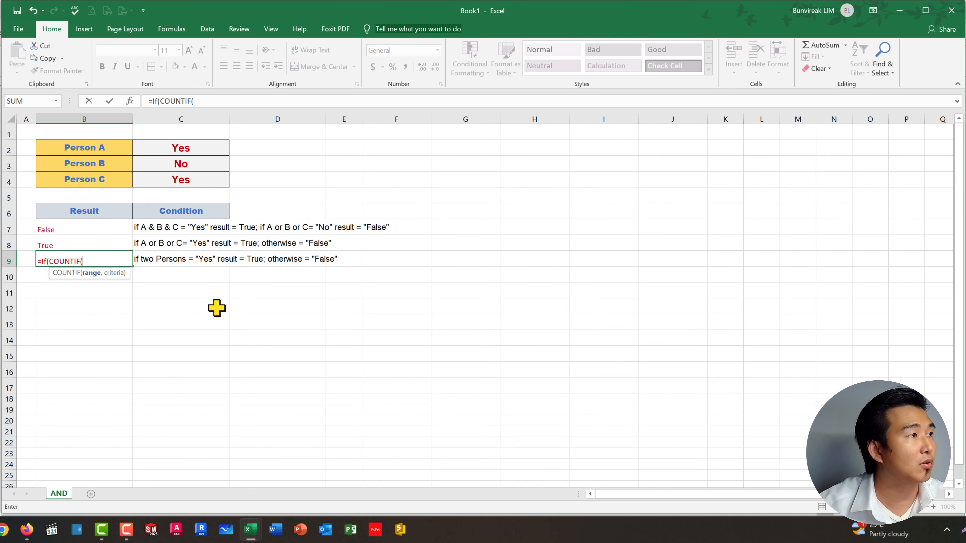
Step: Use C2:C4 as the range of the COUNTIF function in B9, followed by a comma
drag(151, 146, 159, 176)
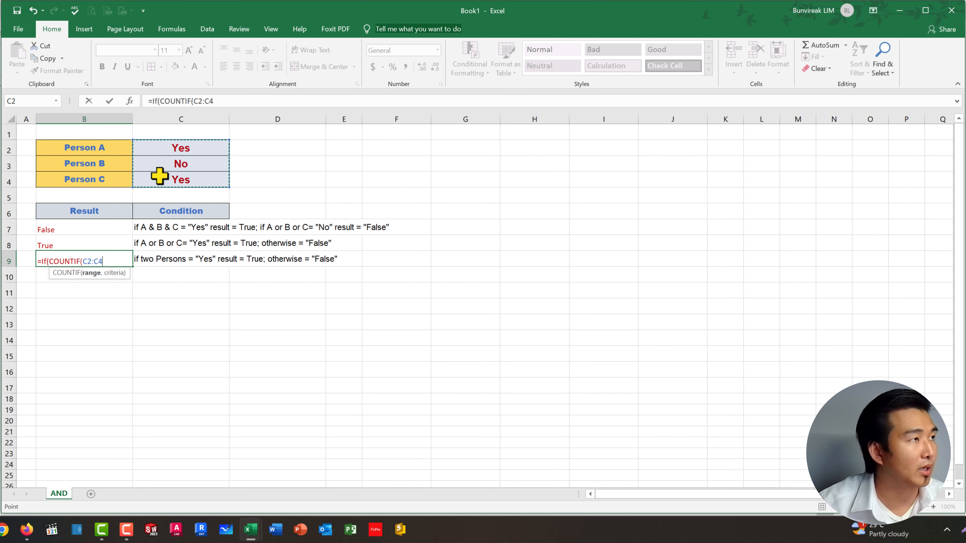
click(232, 101)
text(,)
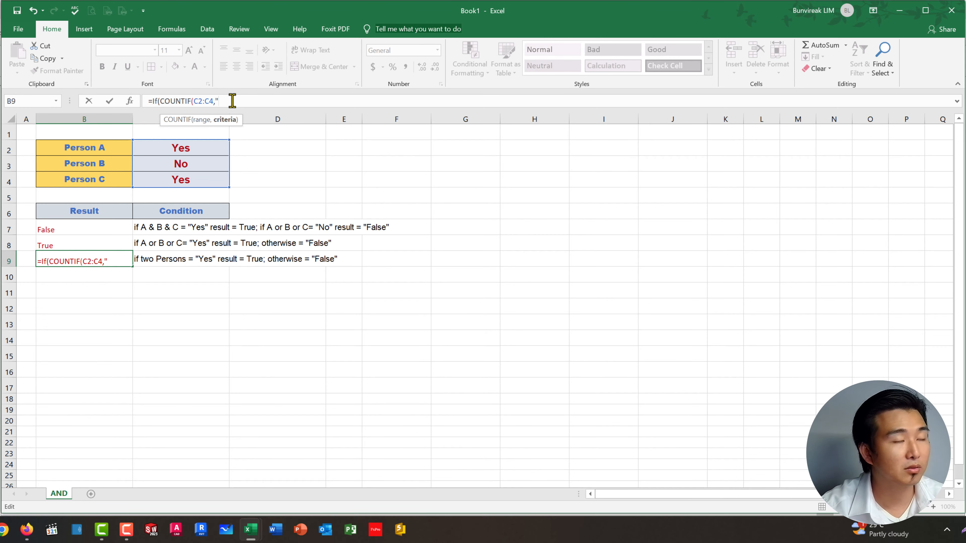
Step: Enter "Yes" as the criteria of the COUNTIF function in B9 and close the function's parenthesis
text("yes)
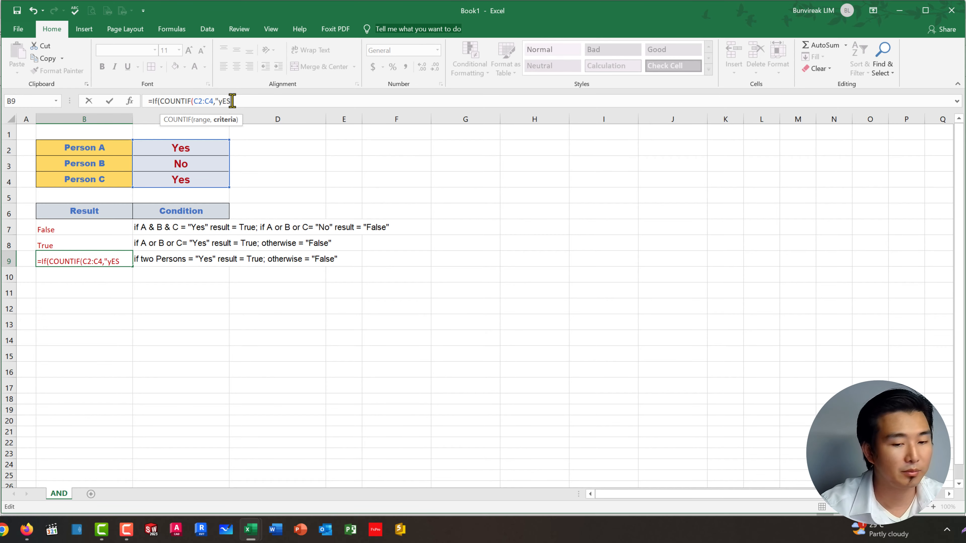
key(BackSpace)
key(BackSpace)
key(BackSpace)
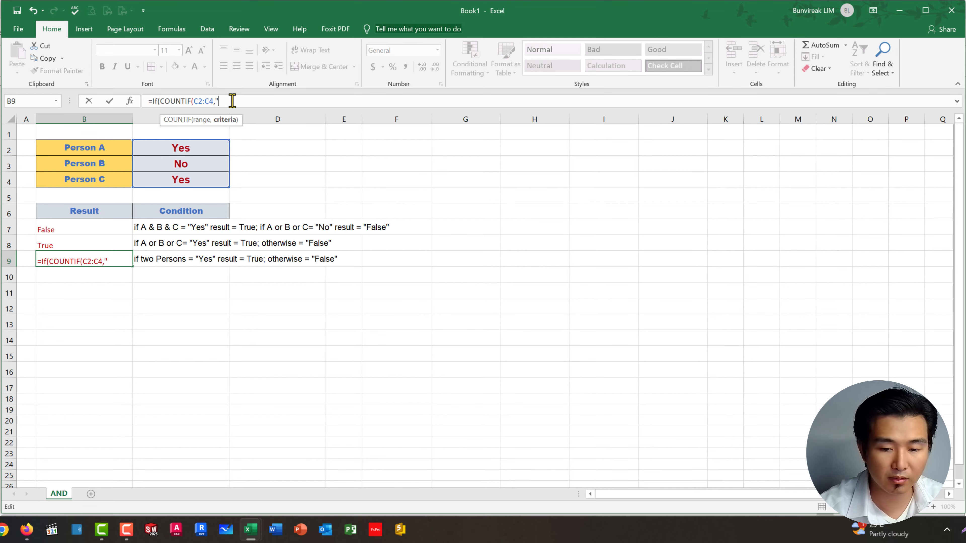
text(Yaa)
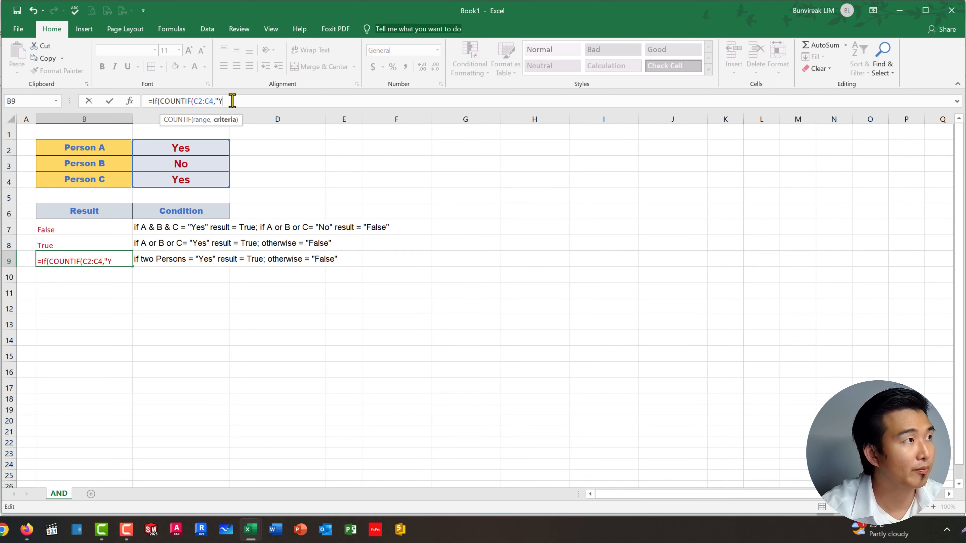
key(BackSpace)
text(es)
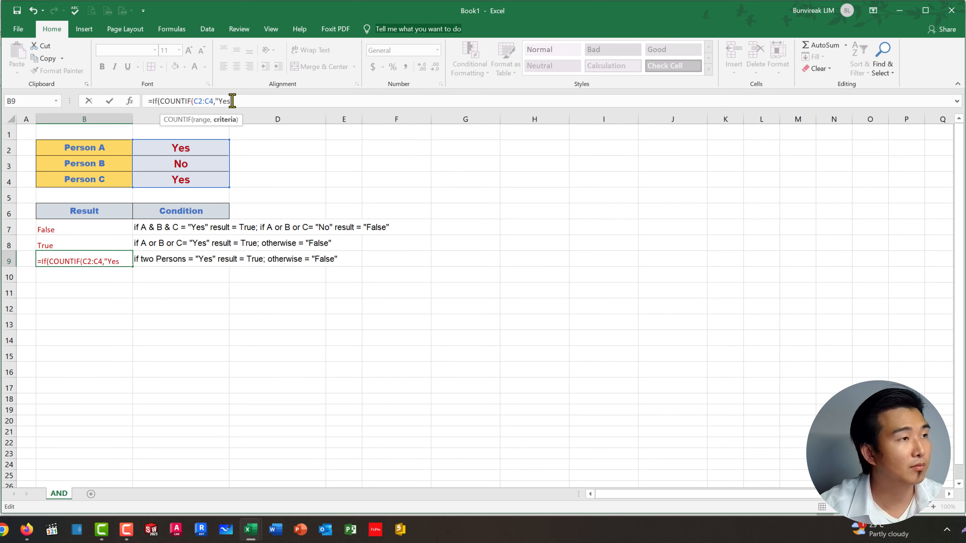
text(")
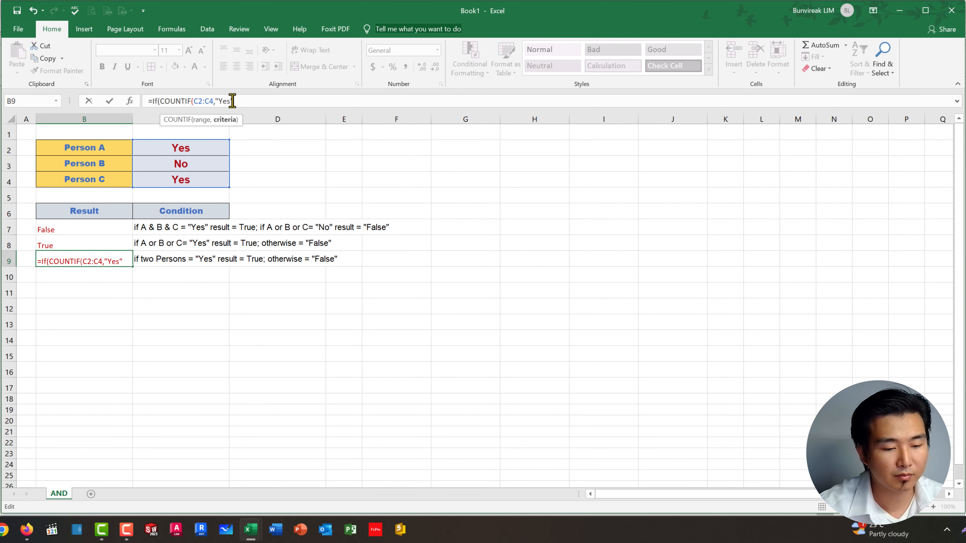
text())
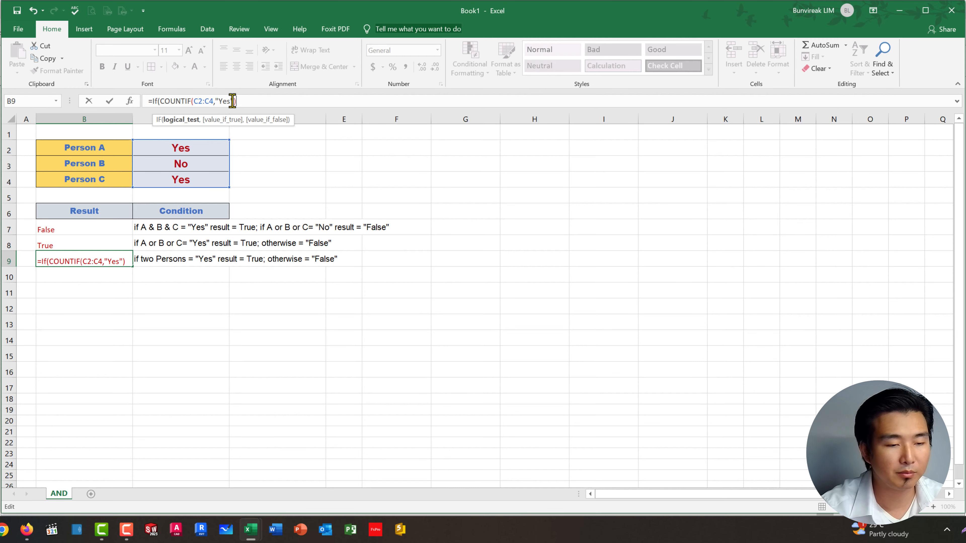
Step: Compare the COUNTIF result in B9 with =2 and use "True" as the IF formula's value if true
text(=)
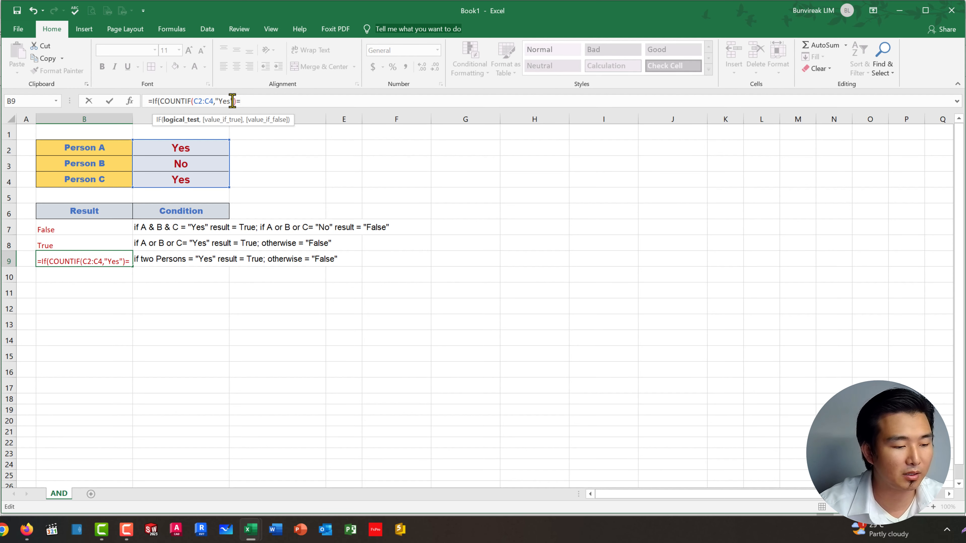
text(2,)
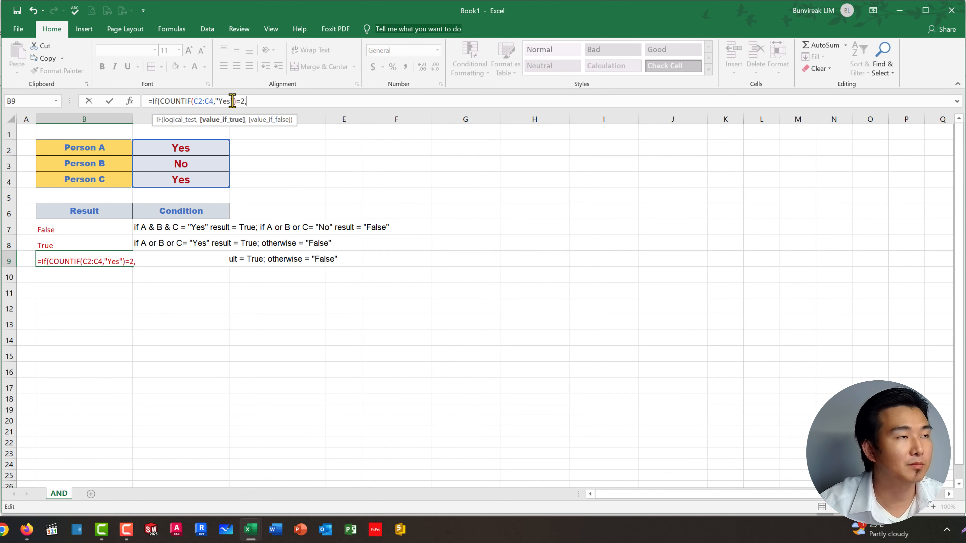
text("True)
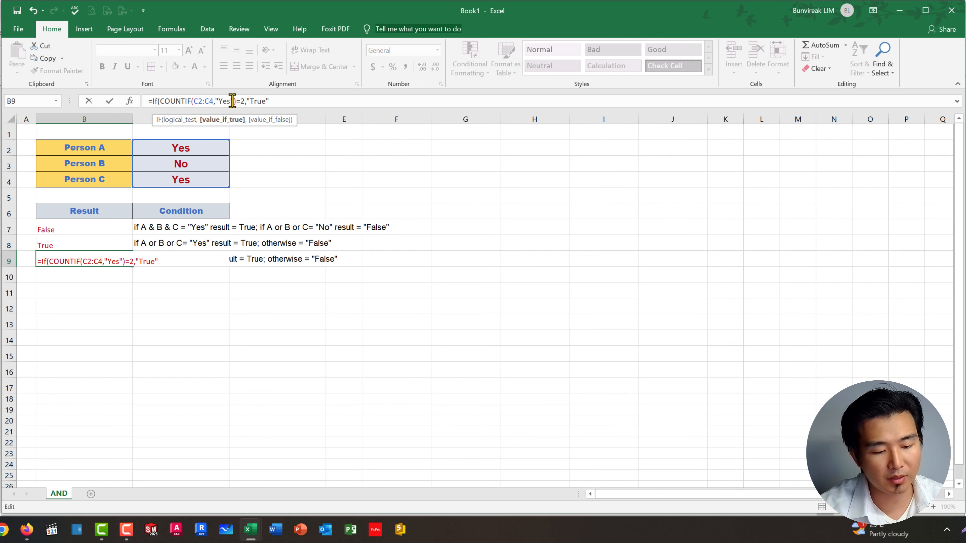
text(",")
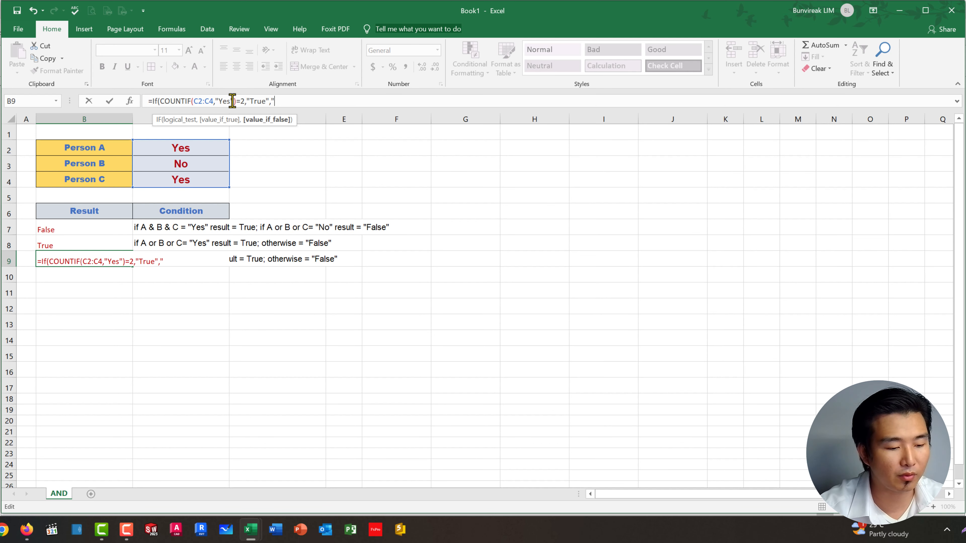
text(Fal)
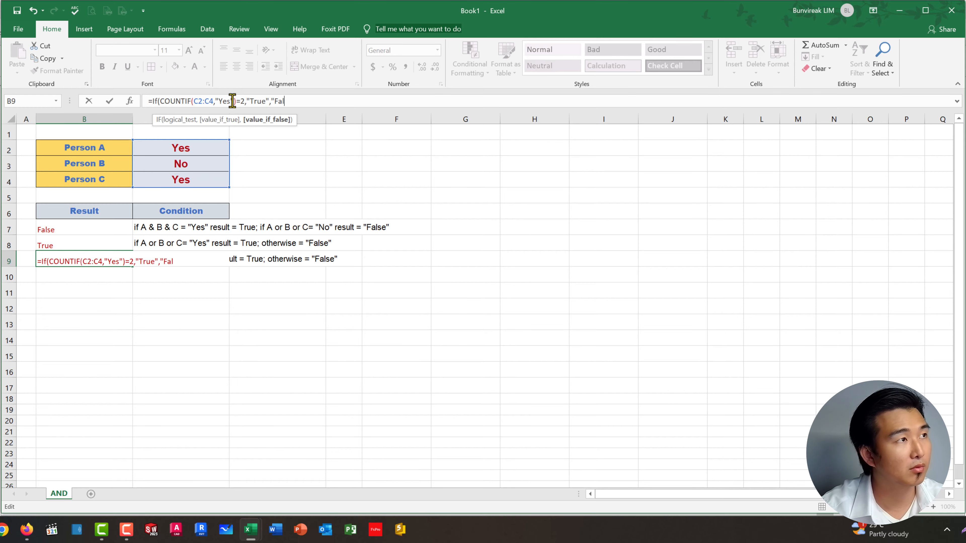
text(se")
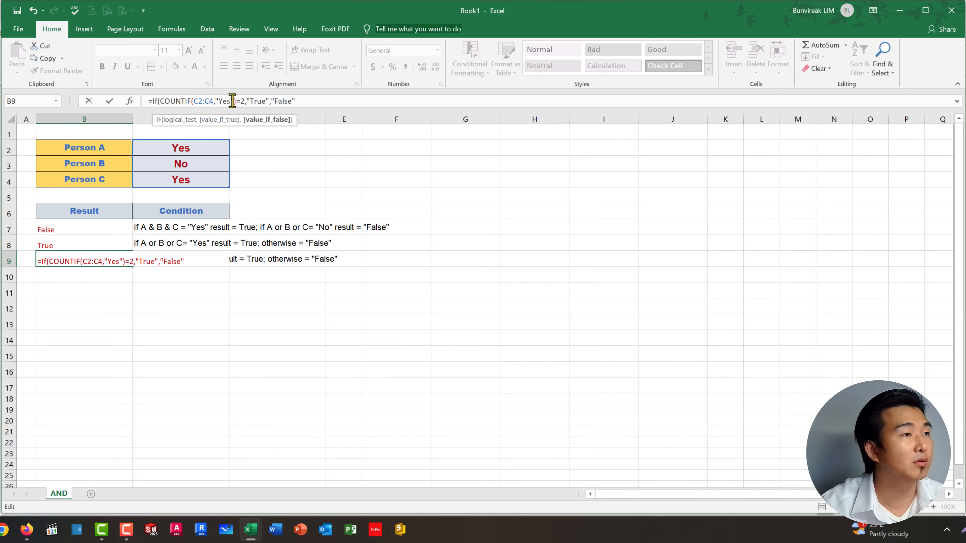
text())
Step: Use "False" as the value if false, then close and enter the IF formula in B9
key(Return)
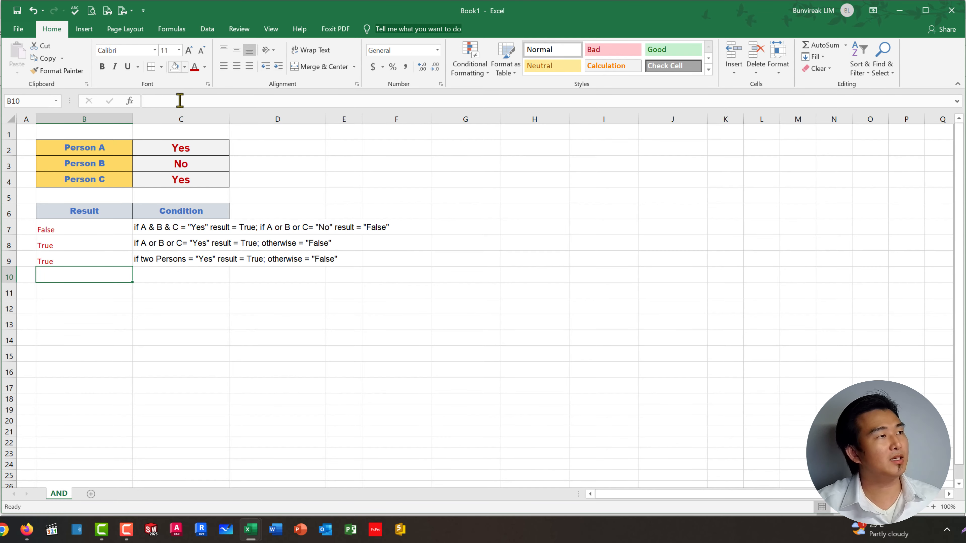
Step: Test the formulas by changing the answers of Person A in C2 and Person C in C4 to "No"
click(190, 144)
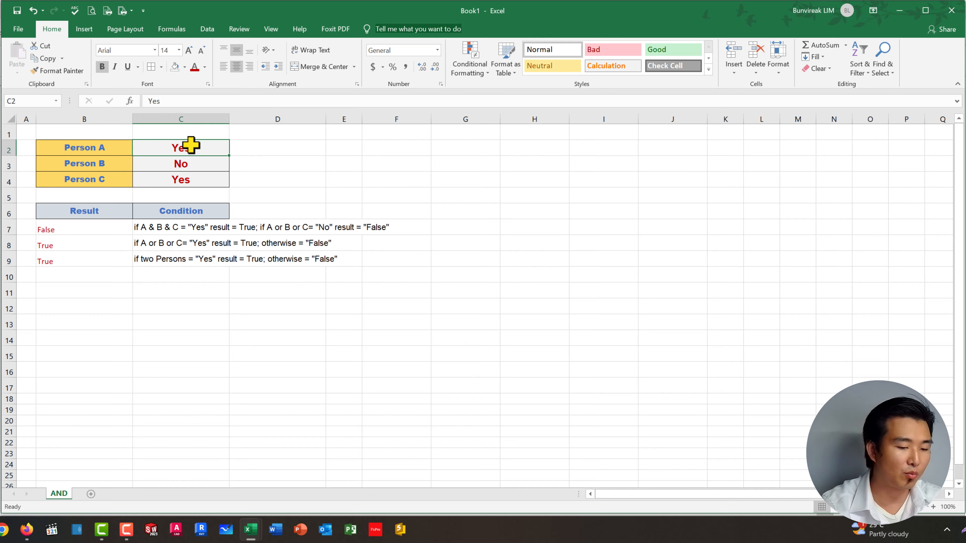
text(No)
key(ctrl+Return)
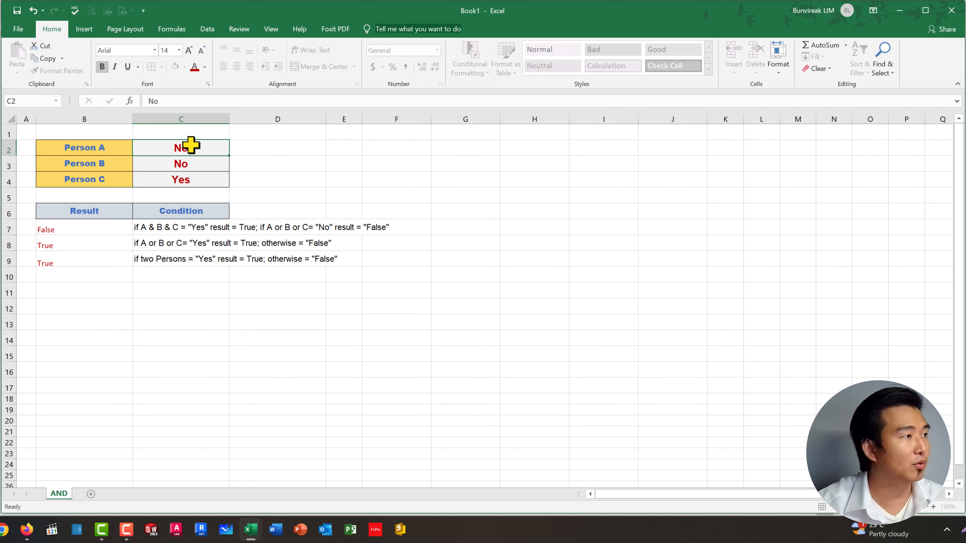
key(Return)
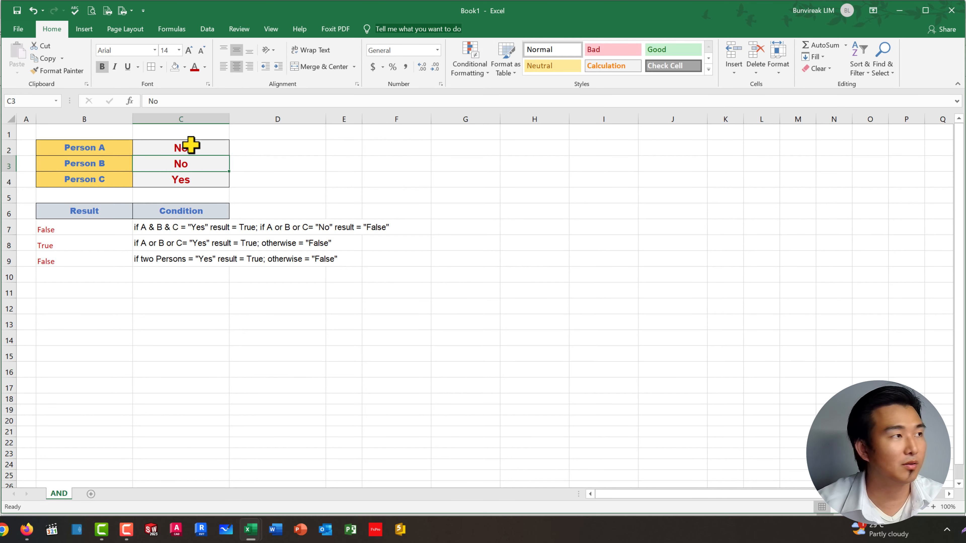
click(210, 182)
text(No)
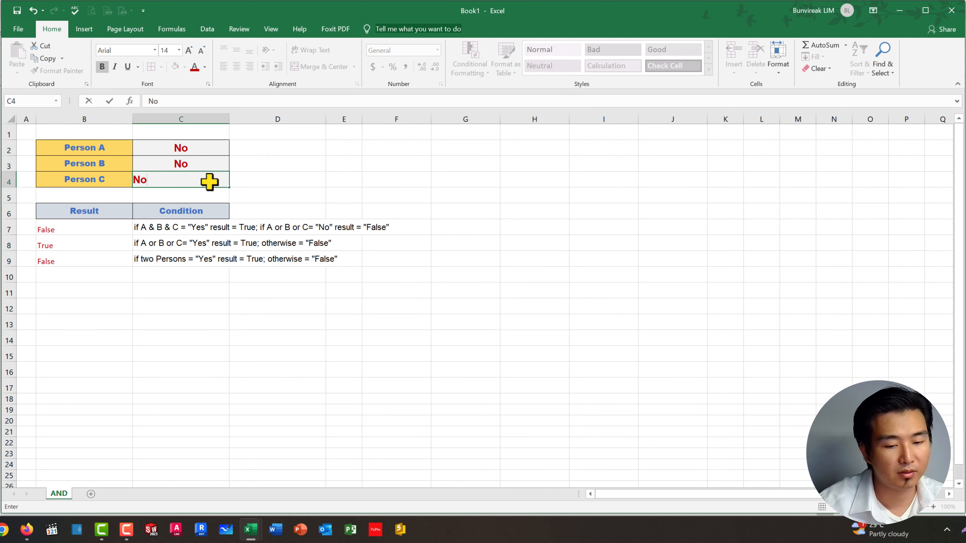
key(Return)
Step: Set the answers of Person A in C2 and Person C in C4 back to "Yes"
click(192, 149)
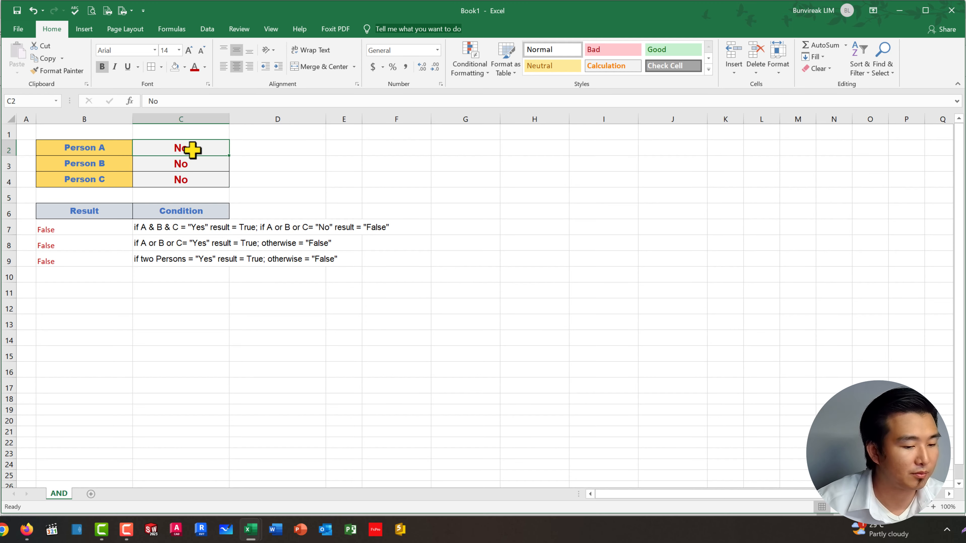
text(Yes)
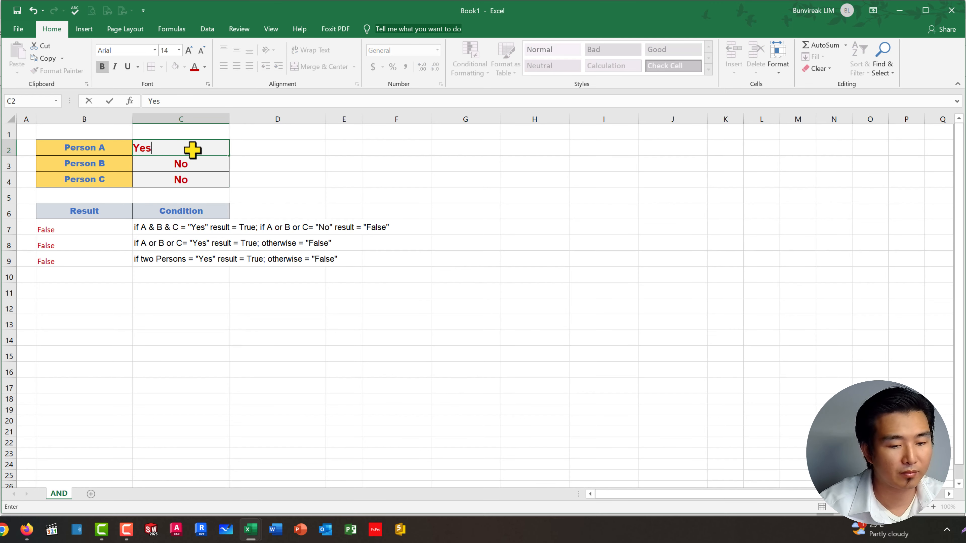
key(Return)
key(Return)
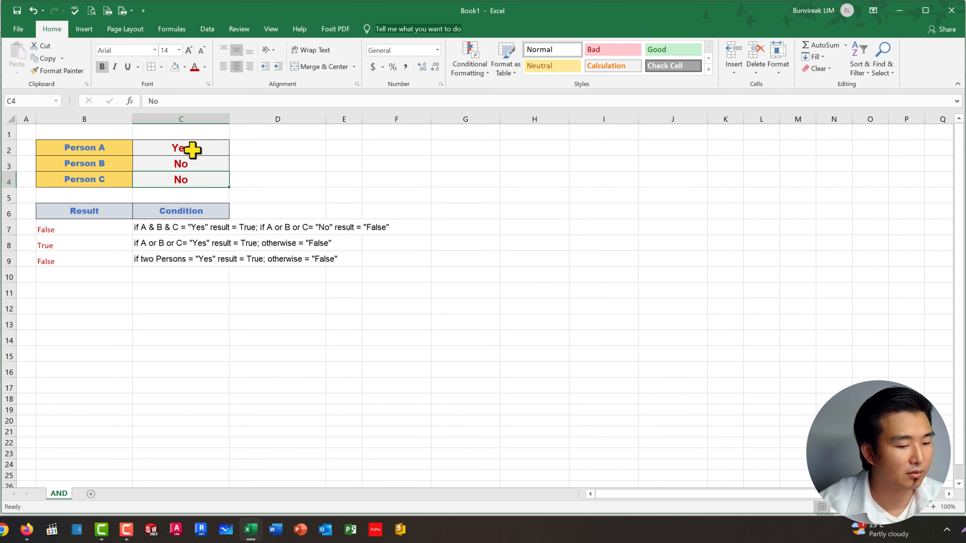
text(Yes)
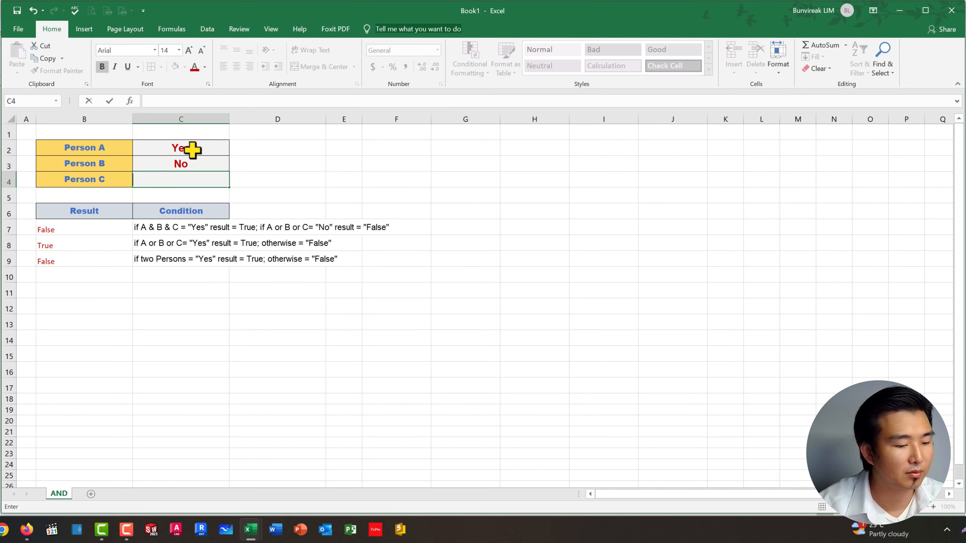
key(Return)
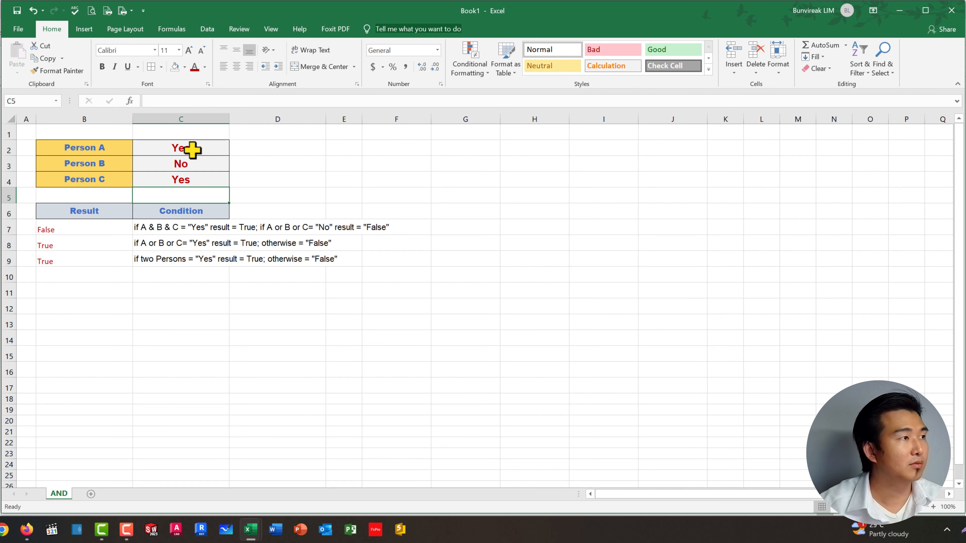